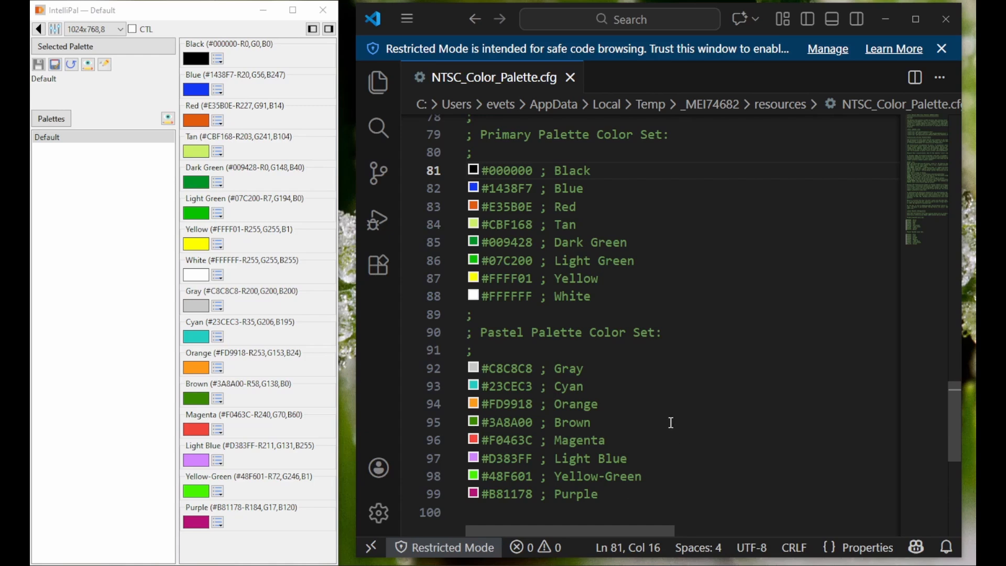
# Step: Save the Default palette as a new palette named mycustom_palette
pyautogui.hotkey('alt', 'Tab')
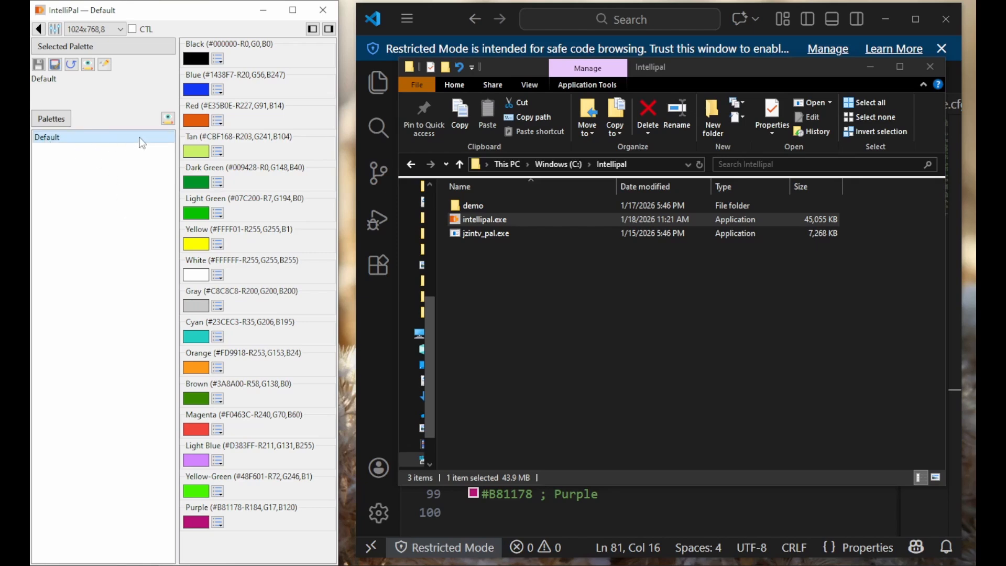
pyautogui.click(55, 65)
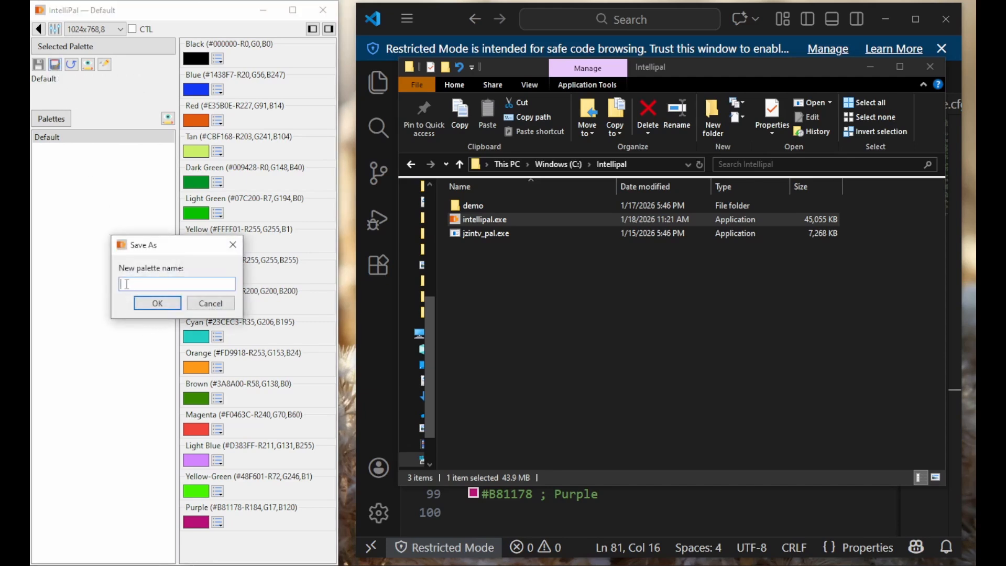
pyautogui.write('mu')
pyautogui.write('custom_palette')
pyautogui.click(163, 307)
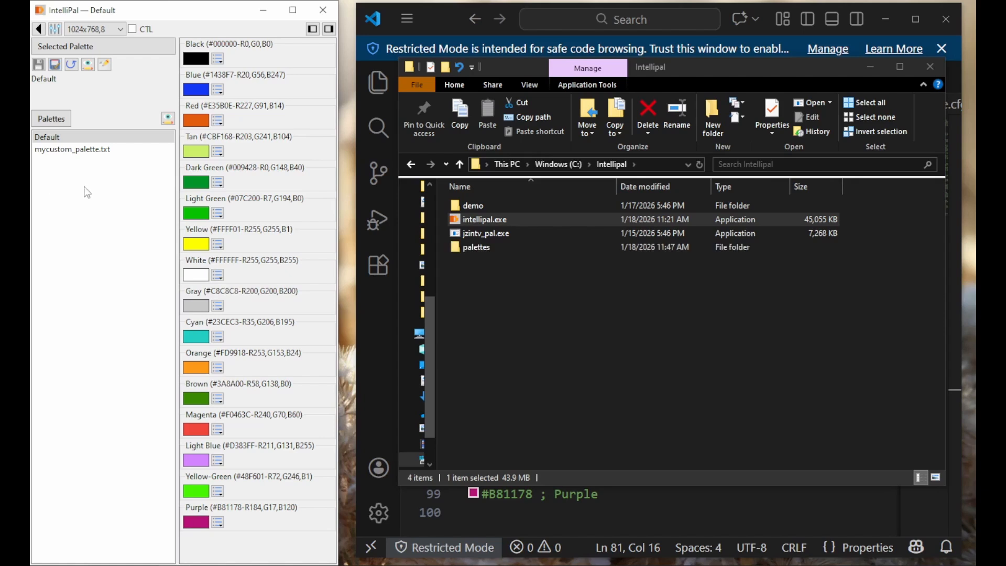
# Step: Compare the Default palette with mycustom_palette.txt by switching between them, ending on mycustom_palette.txt
pyautogui.click(54, 150)
pyautogui.click(54, 138)
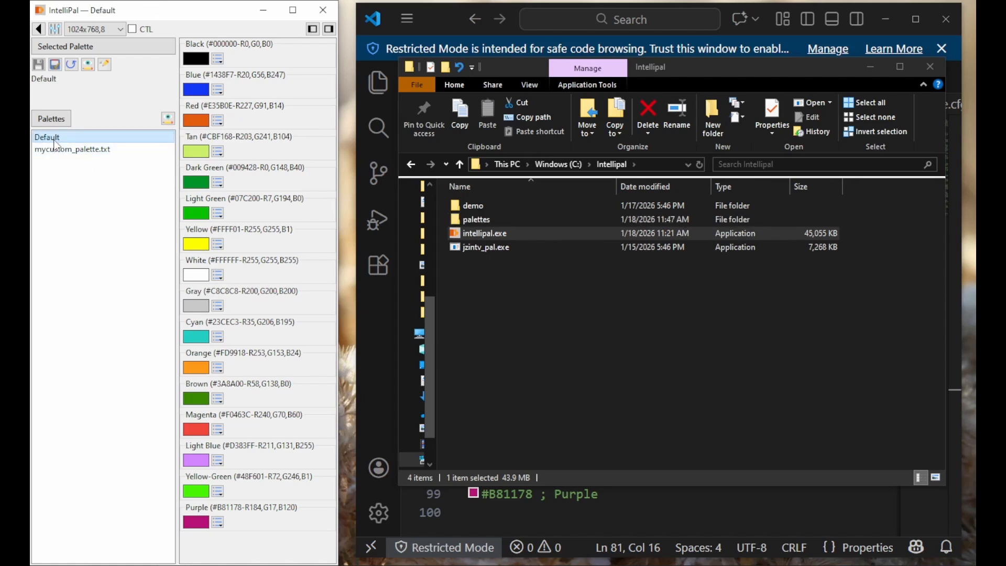
pyautogui.click(56, 150)
pyautogui.click(54, 137)
pyautogui.click(56, 150)
pyautogui.click(54, 138)
pyautogui.click(56, 150)
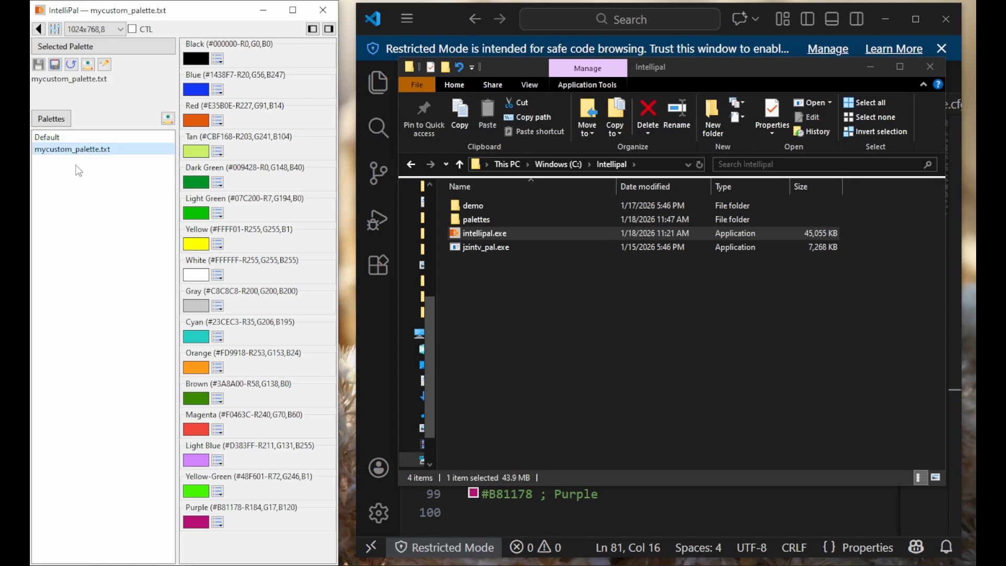
# Step: Check the palettes folder for the saved file and open mycustom_palette.txt in the default editor
pyautogui.doubleClick(475, 221)
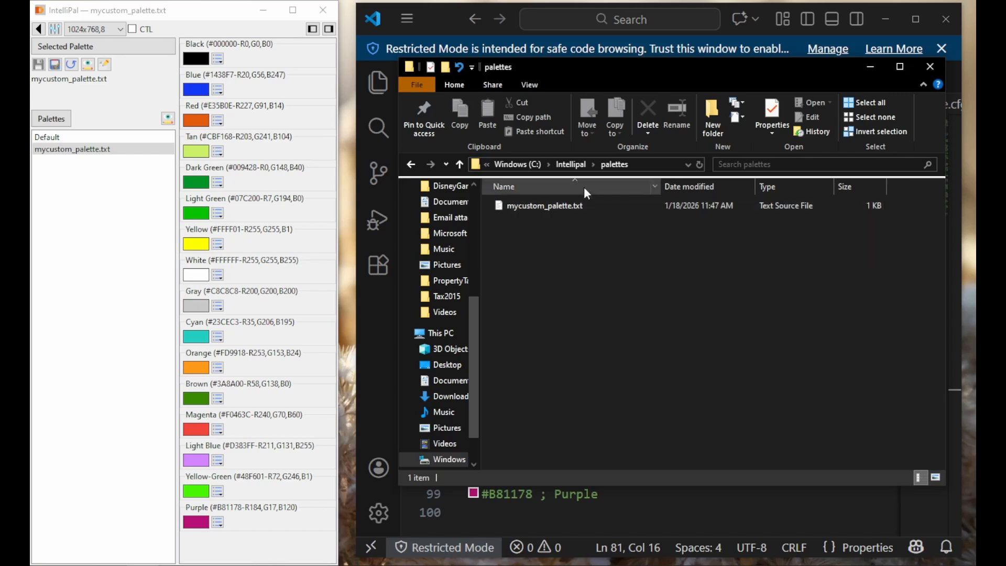
pyautogui.click(576, 161)
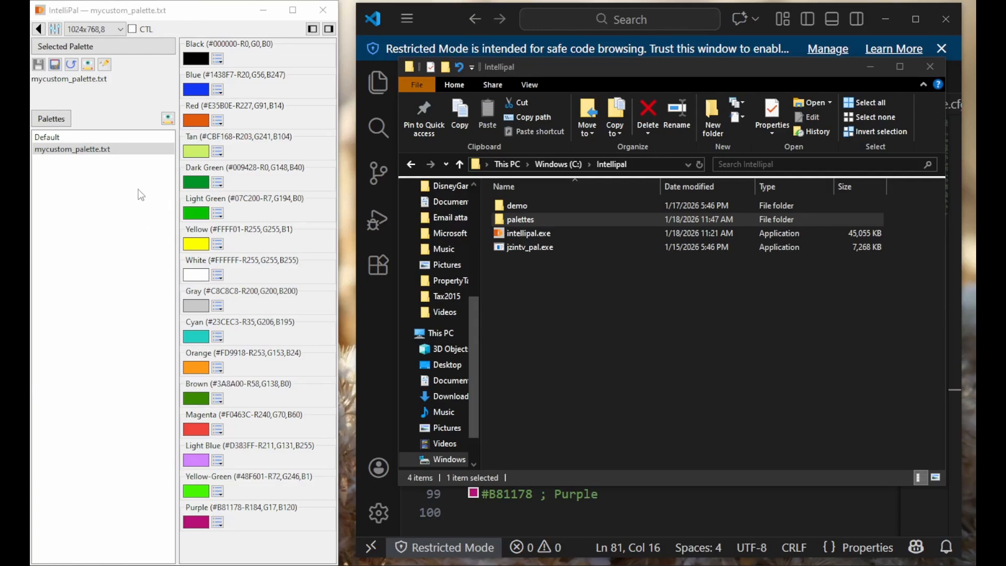
pyautogui.click(67, 153)
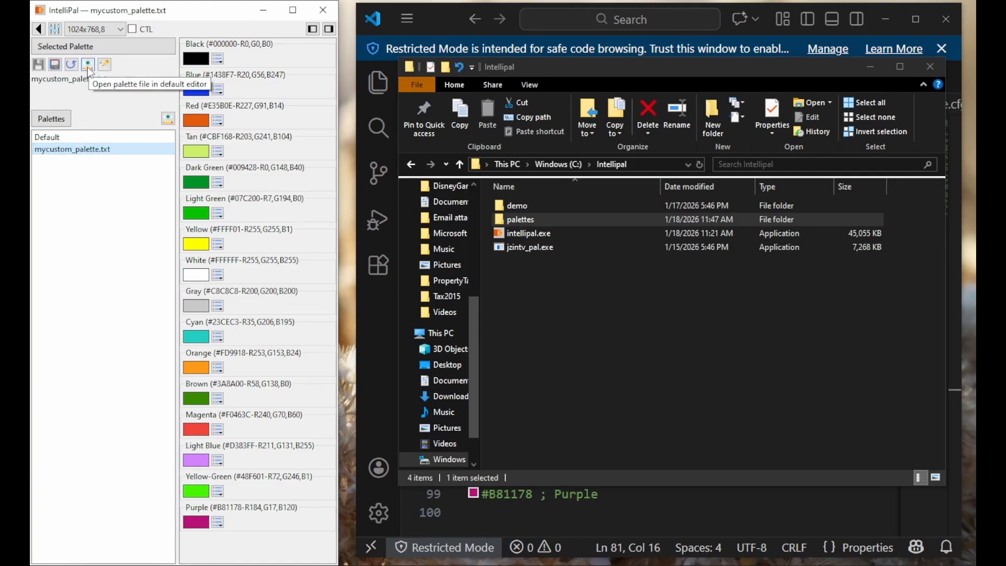
pyautogui.click(88, 65)
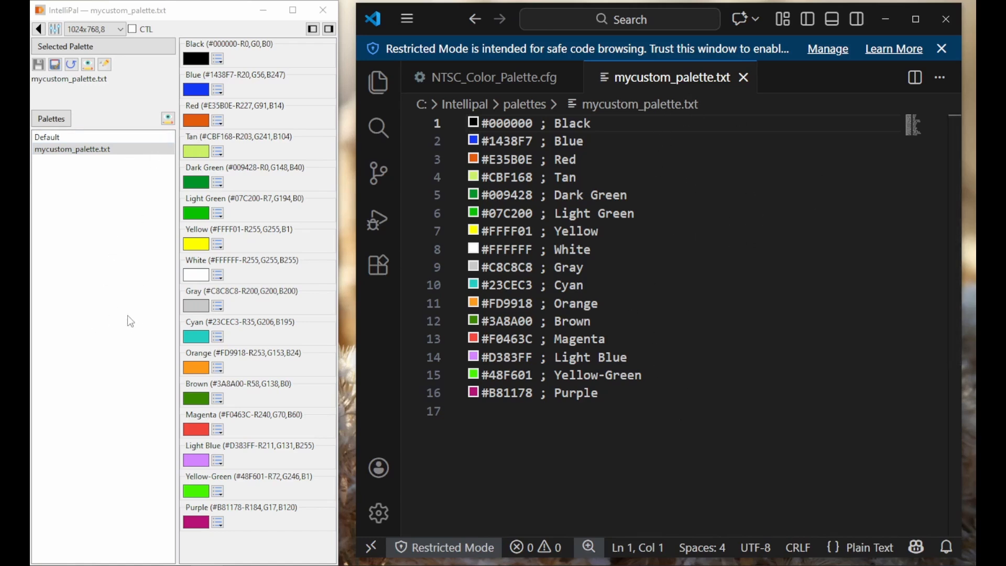
# Step: Change the Red entry of mycustom_palette.txt to #DF0202, starting from the basic pure red and lowering its value and saturation
pyautogui.click(196, 120)
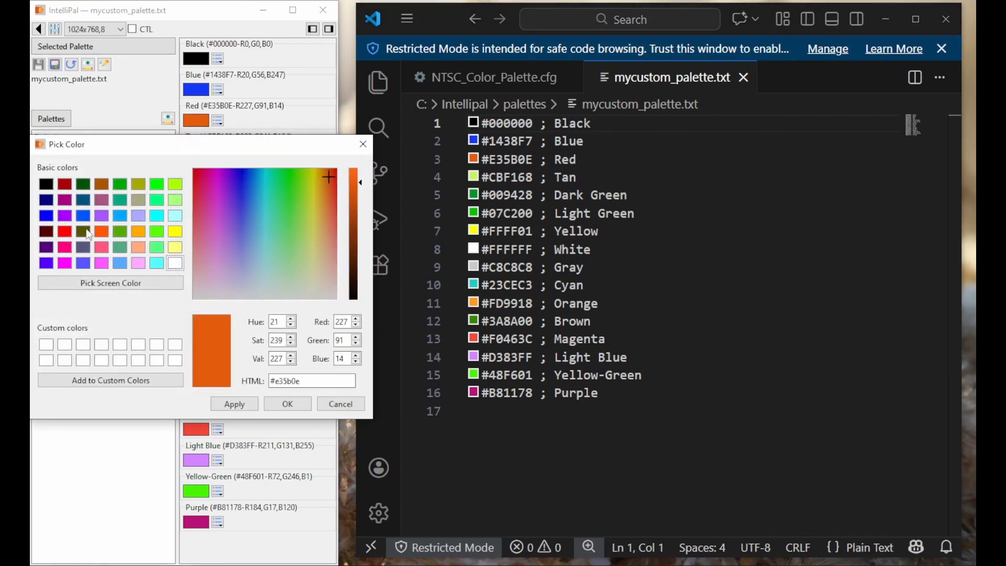
pyautogui.click(62, 235)
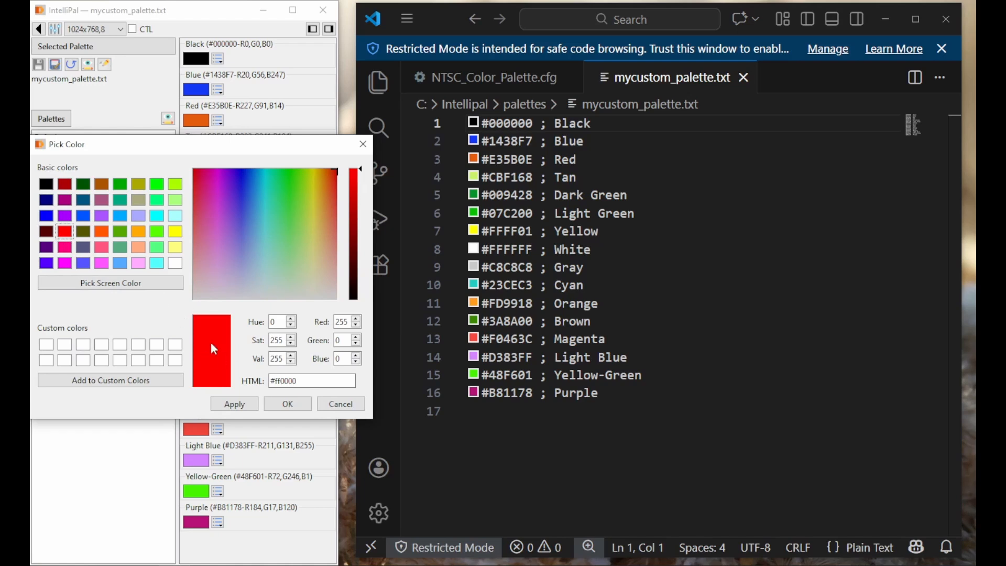
pyautogui.moveTo(361, 171); pyautogui.dragTo(358, 184)
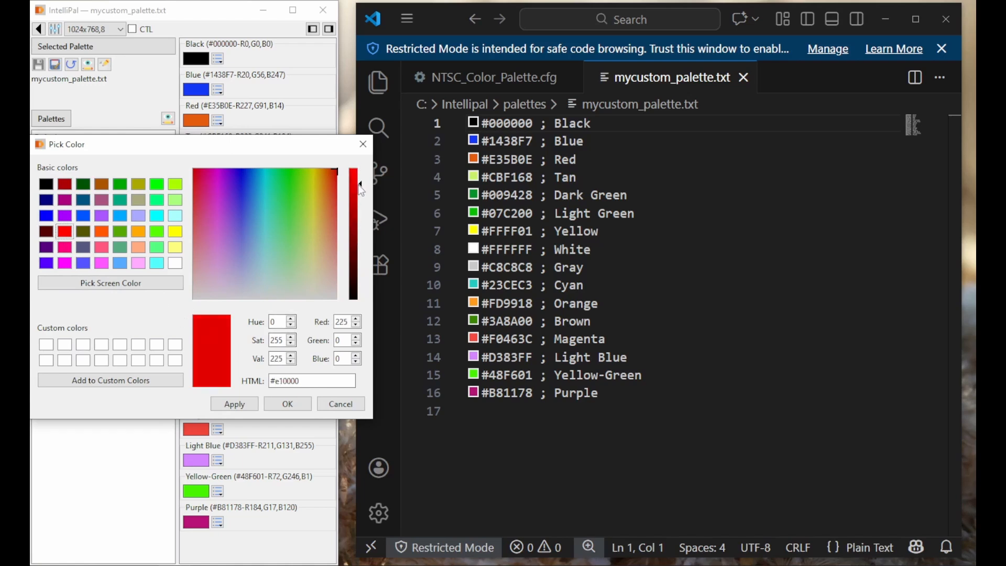
pyautogui.click(294, 336)
pyautogui.click(291, 344)
pyautogui.click(292, 344)
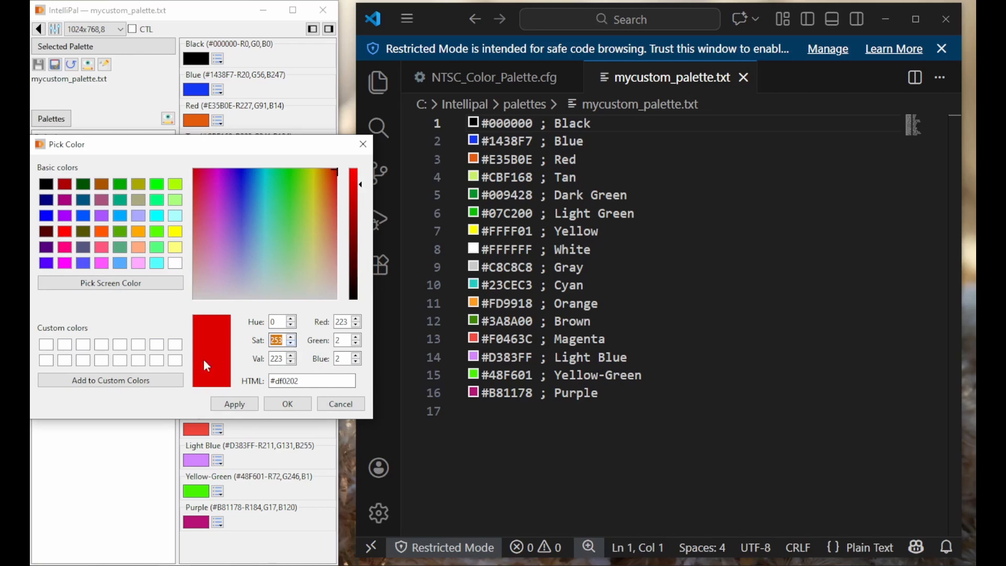
pyautogui.click(285, 405)
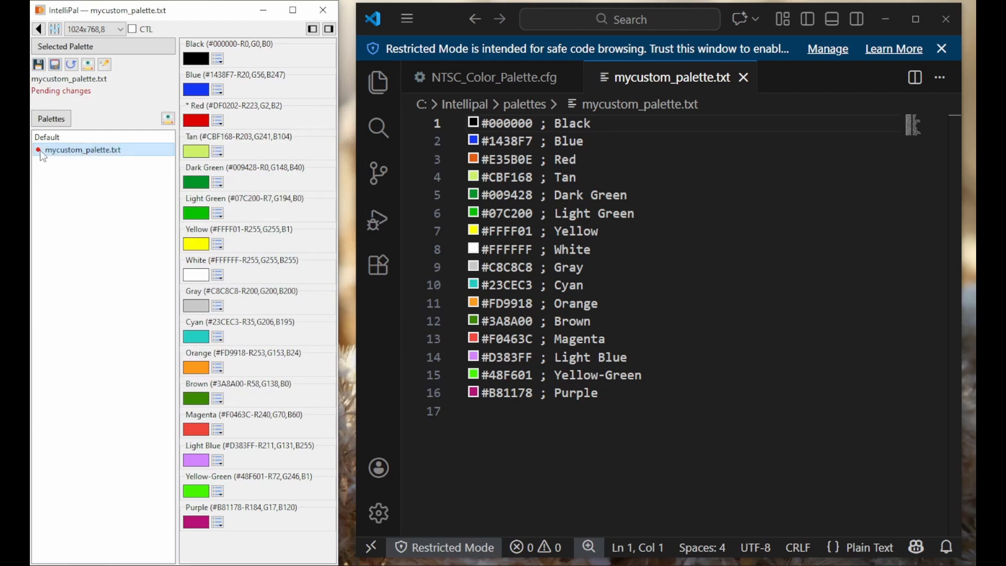
# Step: Compare the edited mycustom_palette.txt with Default and save the pending Red change to the palette file
pyautogui.click(69, 138)
pyautogui.click(80, 150)
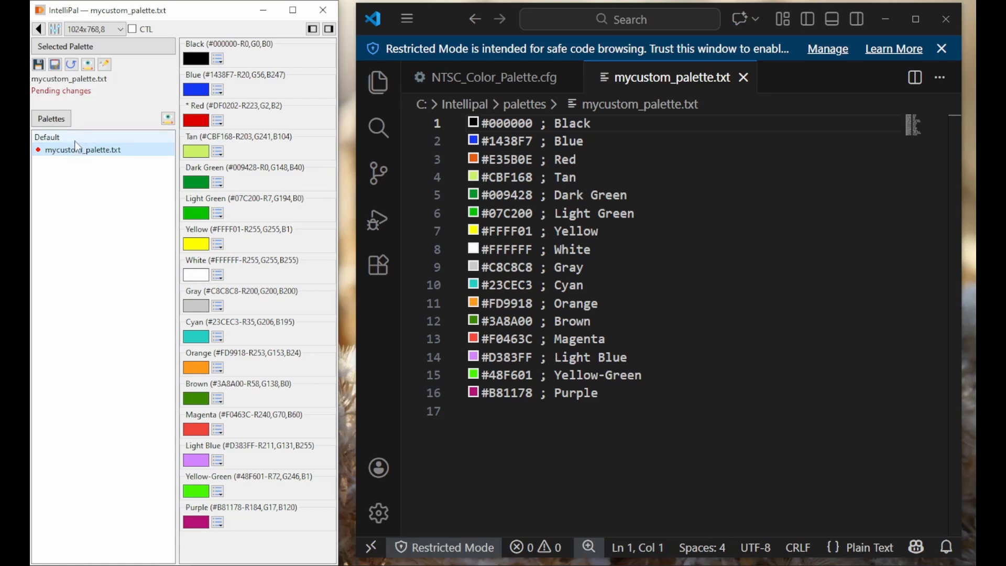
pyautogui.click(76, 137)
pyautogui.click(81, 151)
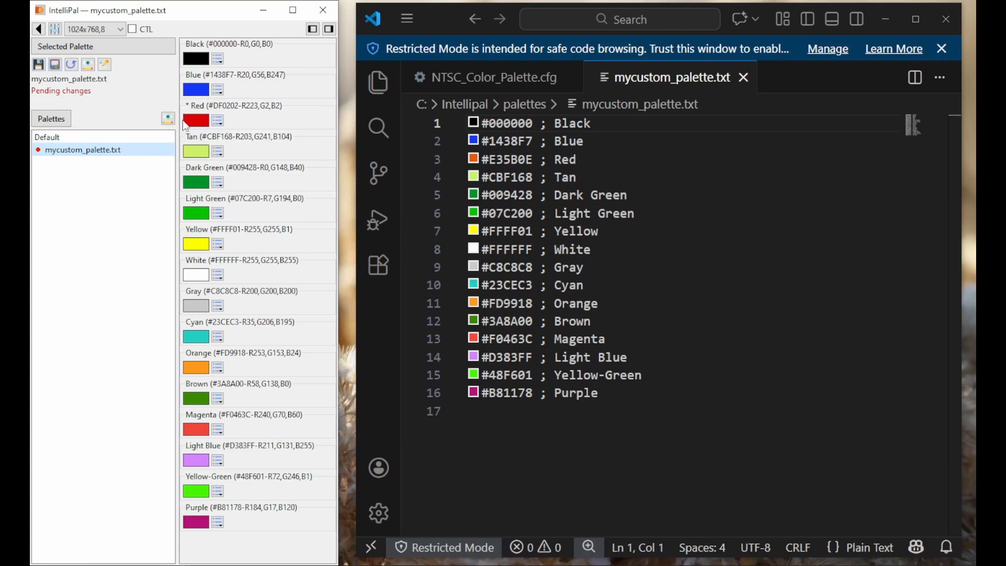
pyautogui.click(218, 120)
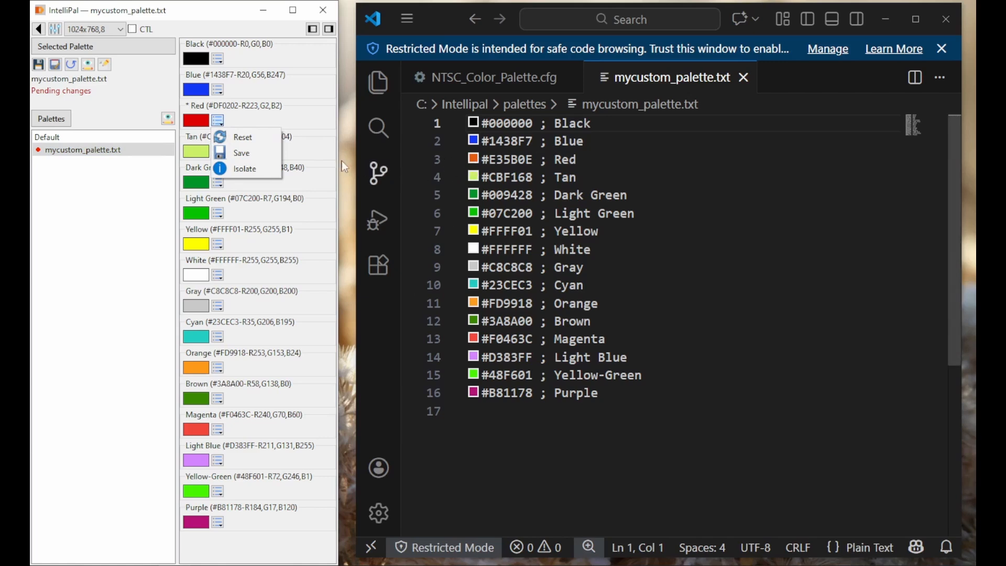
pyautogui.click(242, 154)
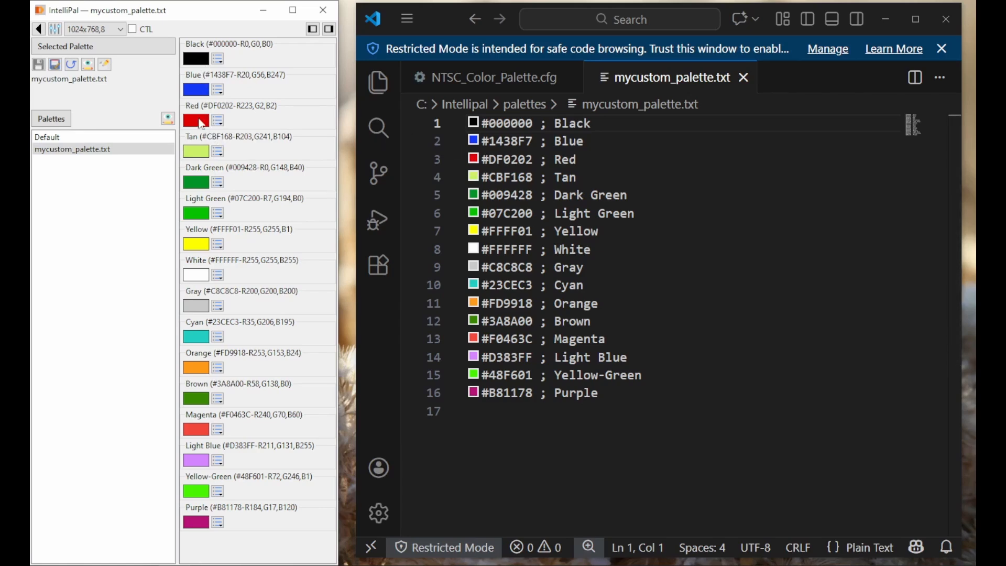
# Step: Change the Dark Green entry of mycustom_palette.txt to #55557F and reset that entry to its saved colour
pyautogui.click(197, 183)
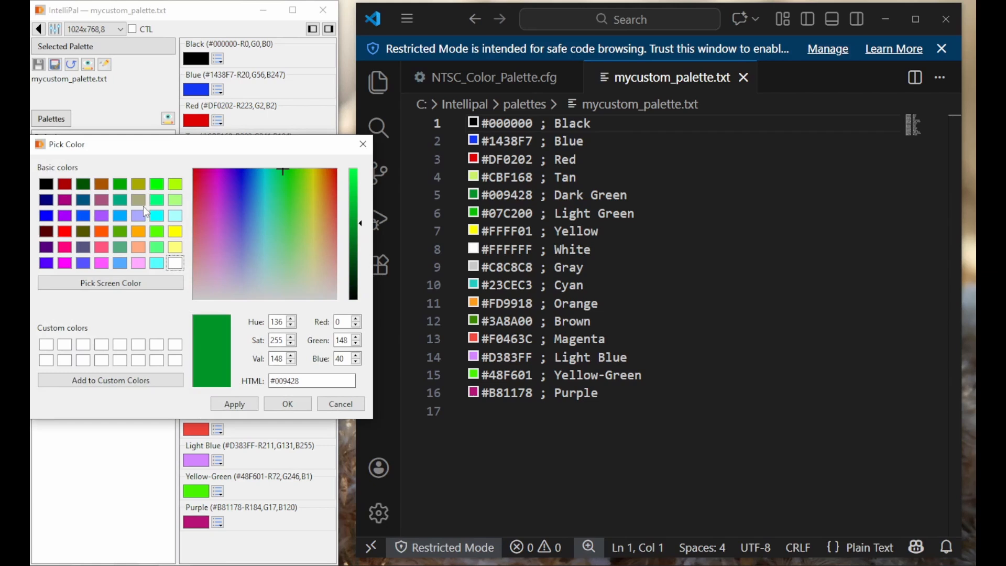
pyautogui.click(120, 216)
pyautogui.click(84, 248)
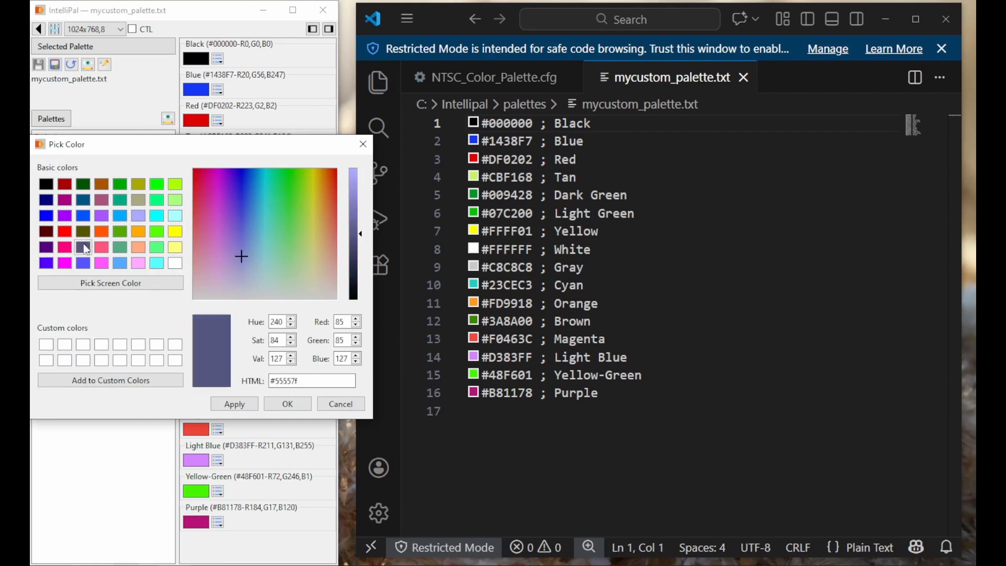
pyautogui.click(297, 402)
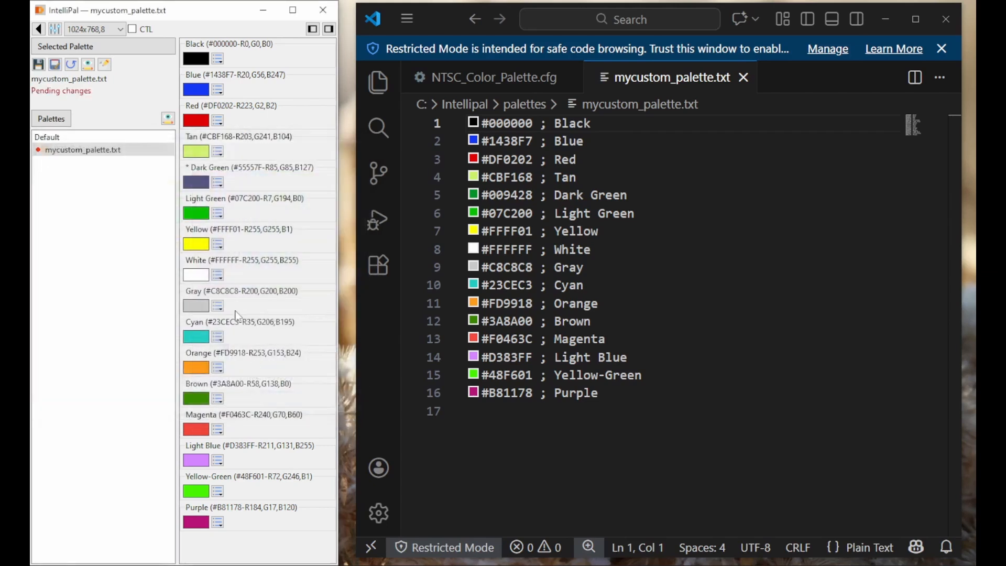
pyautogui.click(218, 182)
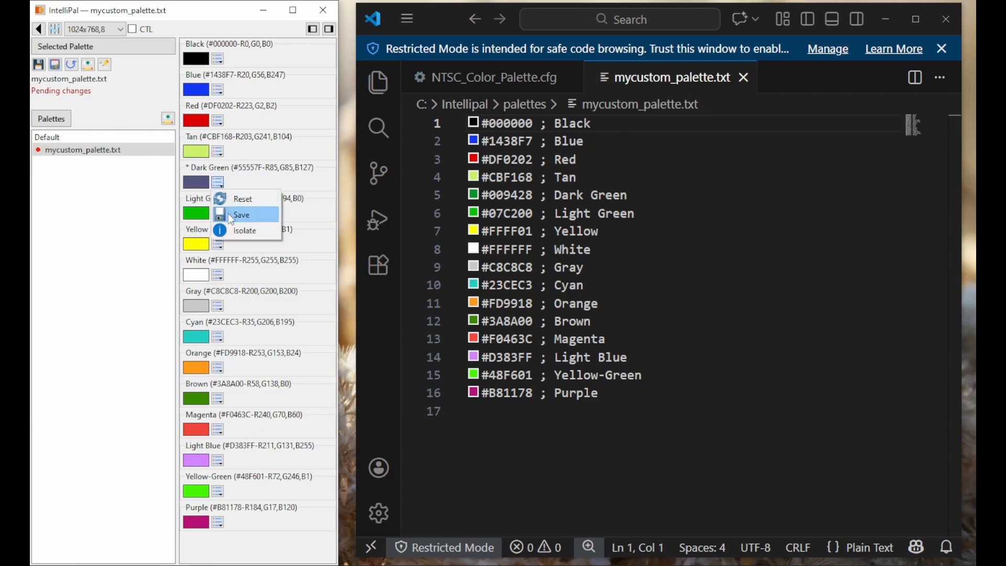
pyautogui.click(237, 198)
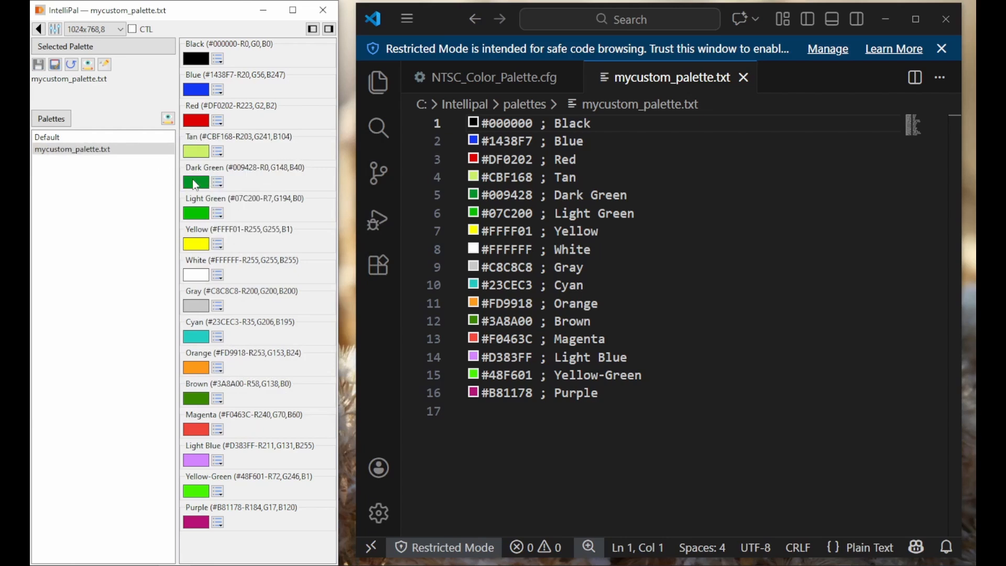
# Step: Switch to the Default palette and inspect its Dark Green and White entries in the colour picker
pyautogui.click(83, 151)
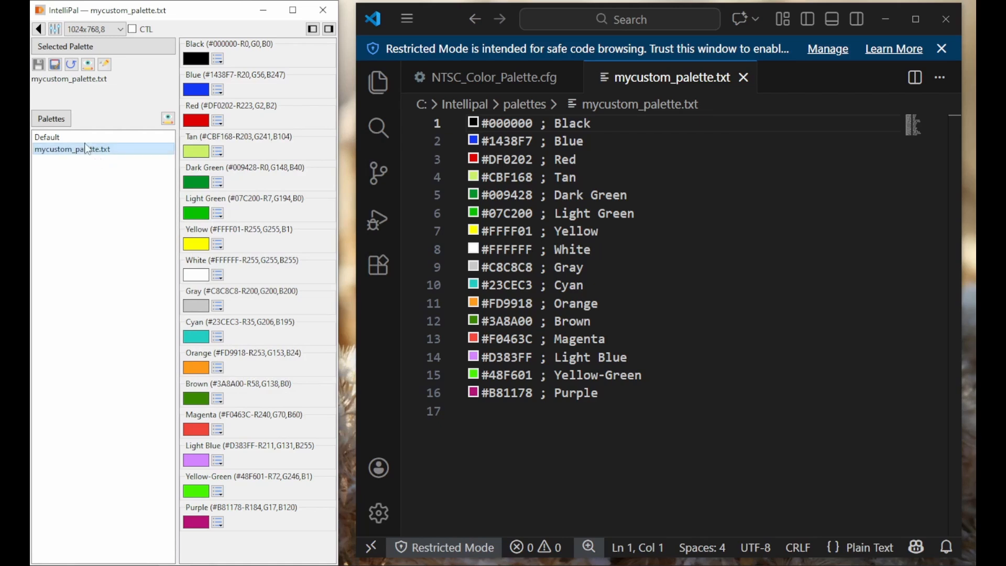
pyautogui.click(70, 138)
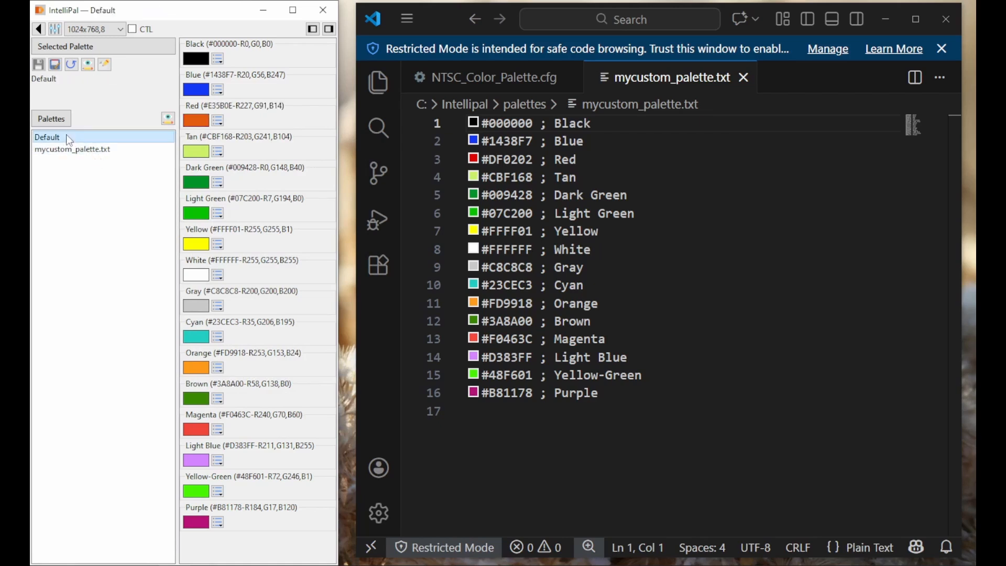
pyautogui.click(200, 184)
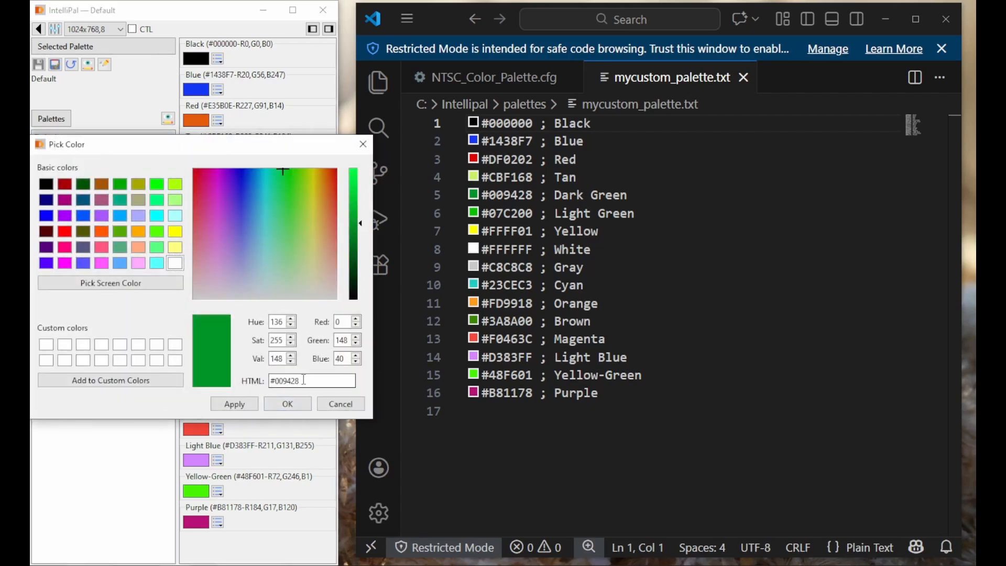
pyautogui.click(331, 404)
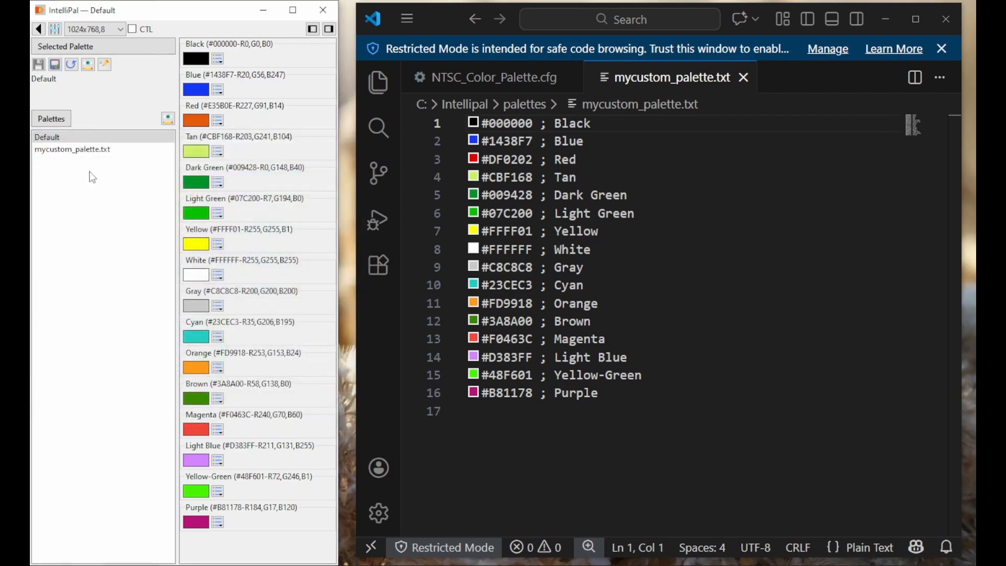
pyautogui.click(72, 140)
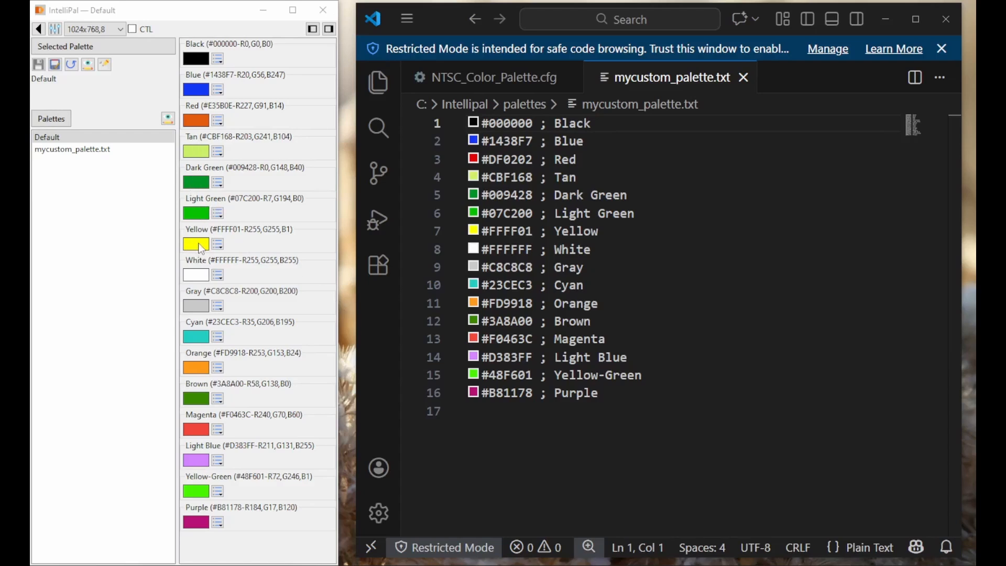
pyautogui.click(195, 276)
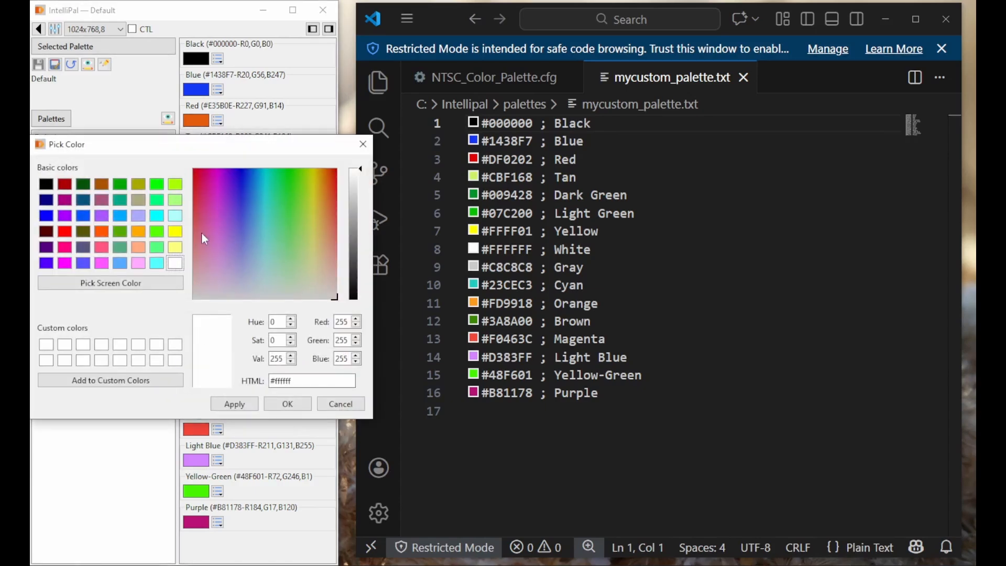
pyautogui.moveTo(151, 149); pyautogui.dragTo(188, 104)
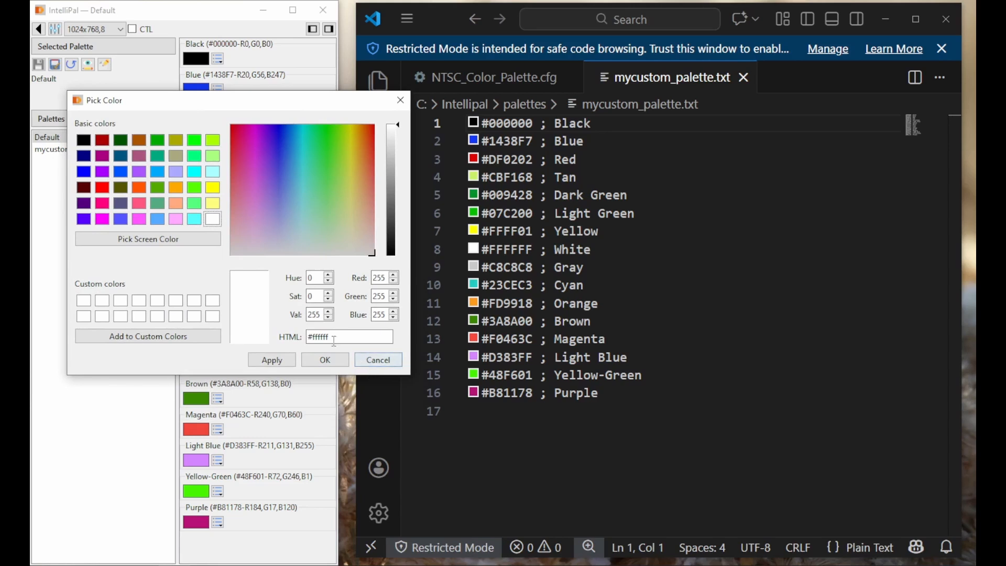
pyautogui.click(375, 360)
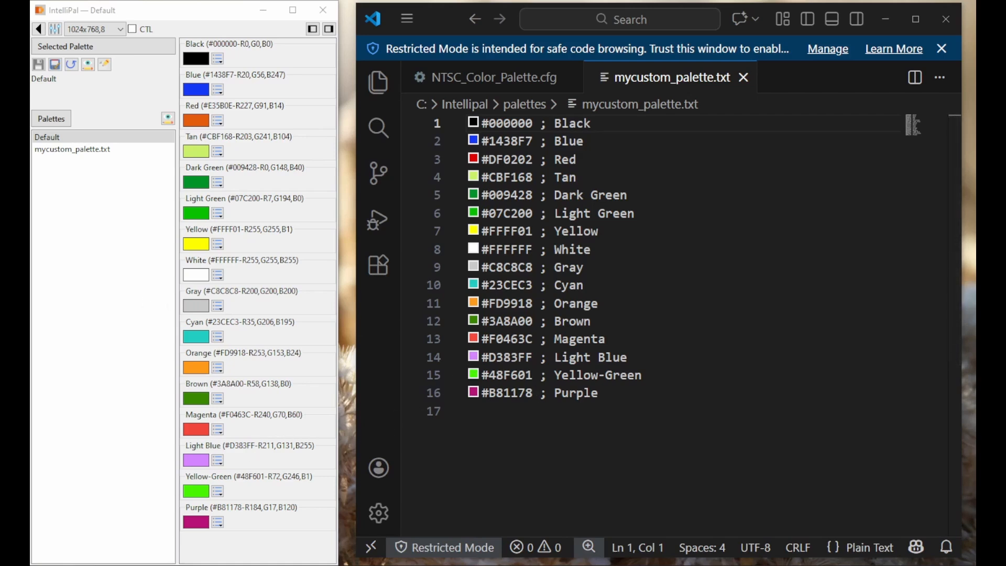
# Step: Import all nine palette files from Intellipal\demo\palettes in File Explorer into IntelliPal's palette list
pyautogui.hotkey('alt', 'Tab')
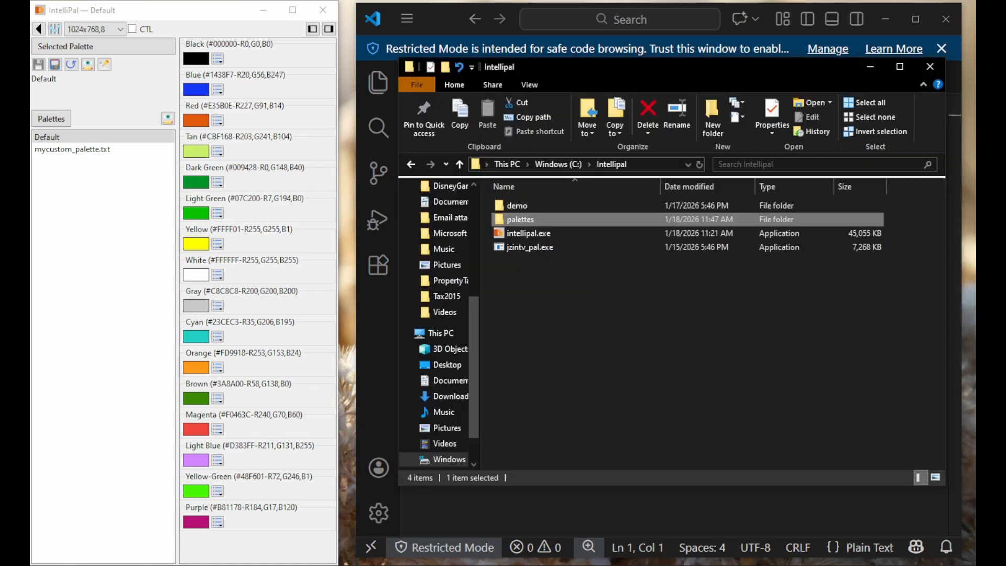
pyautogui.doubleClick(525, 208)
pyautogui.doubleClick(528, 206)
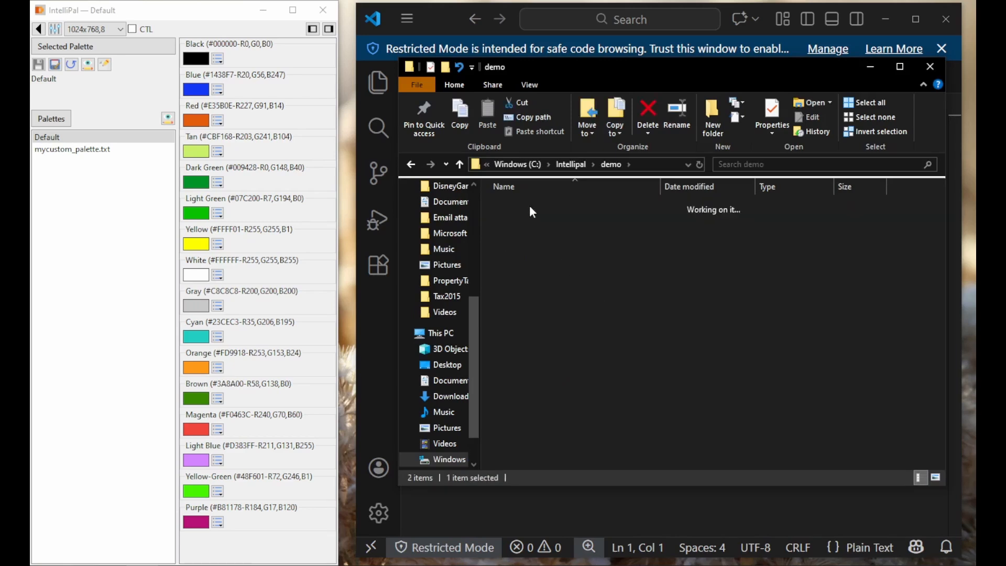
pyautogui.click(554, 210)
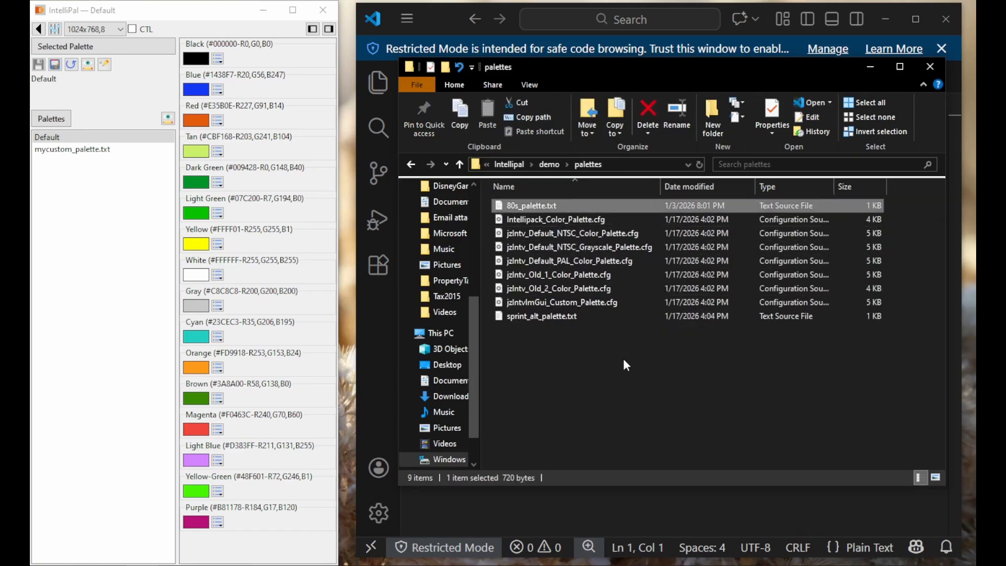
pyautogui.keyDown('shift'); pyautogui.click(579, 317); pyautogui.keyUp('shift')
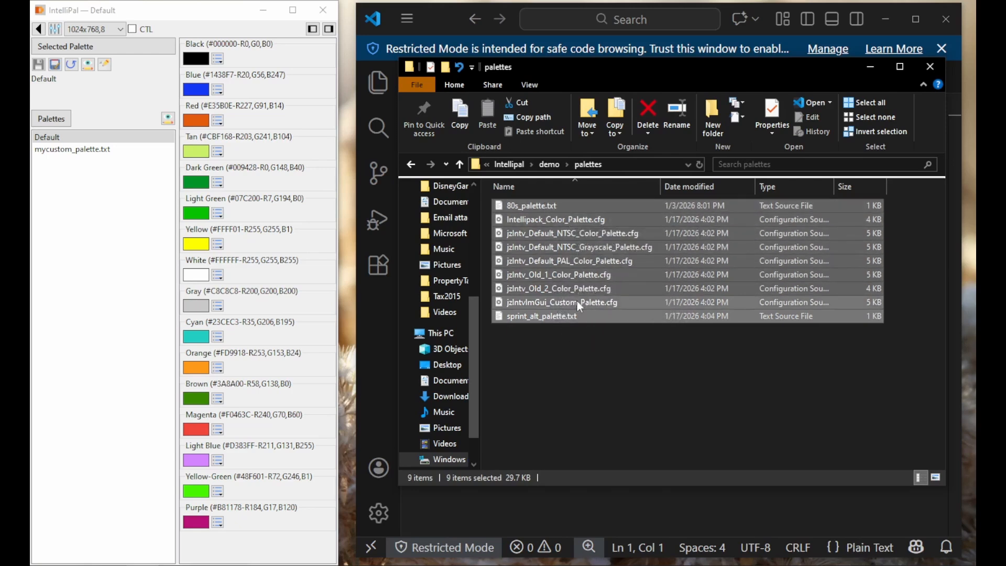
pyautogui.moveTo(562, 249); pyautogui.dragTo(119, 257)
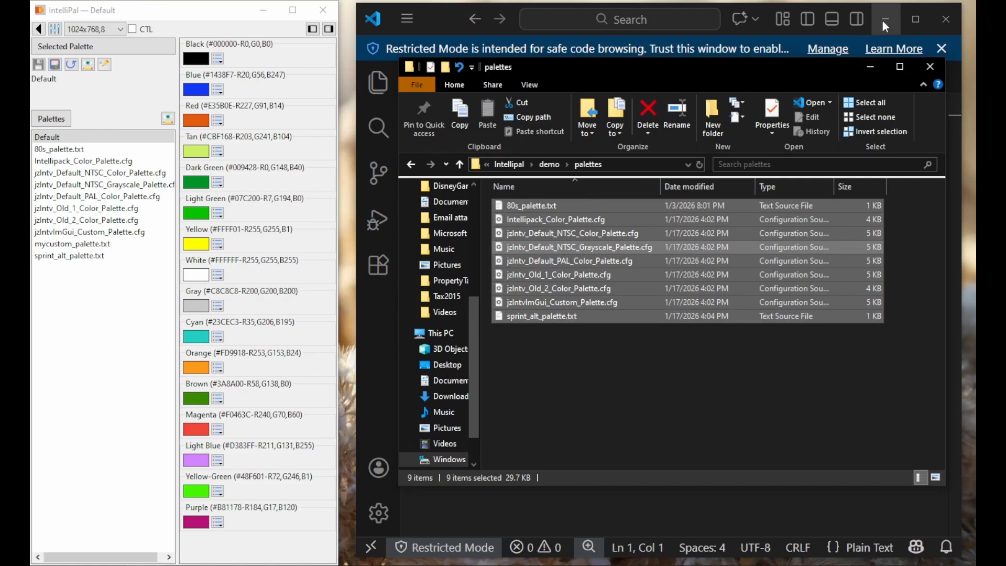
# Step: Open the Intellipal\palettes folder in File Explorer to check the imported palette files
pyautogui.click(510, 166)
pyautogui.scroll(5, 478, 242)
pyautogui.moveTo(479, 244); pyautogui.dragTo(400, 264)
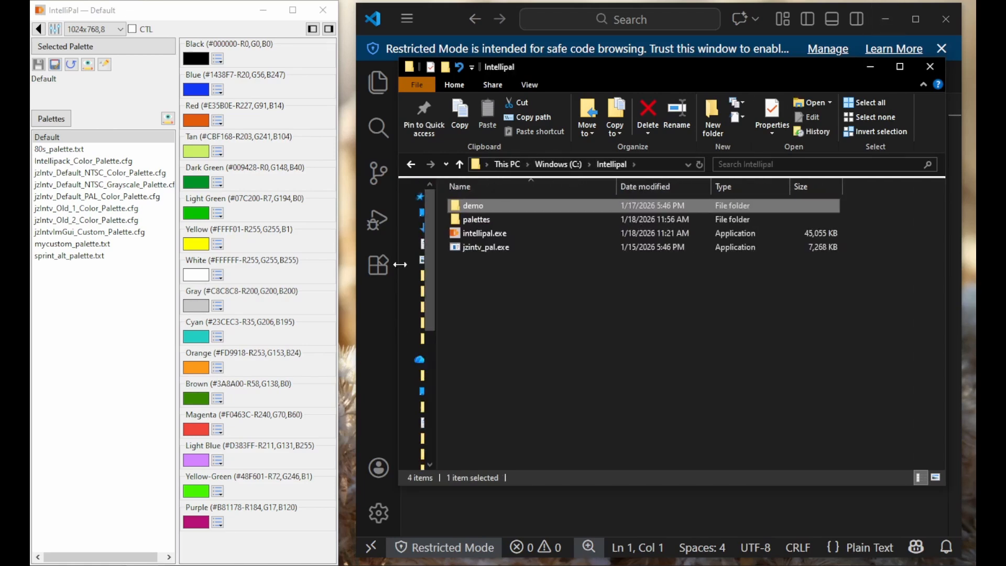
pyautogui.doubleClick(478, 219)
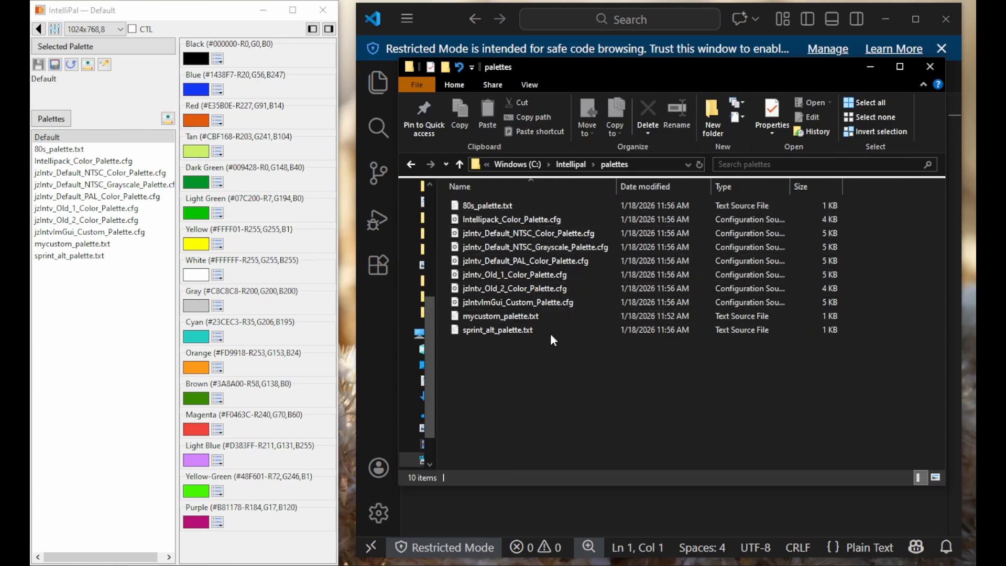
# Step: Preview the imported palettes in IntelliPal, including the NTSC grayscale and jzIntv_Old_1 ones, ending on sprint_alt_palette.txt
pyautogui.click(141, 309)
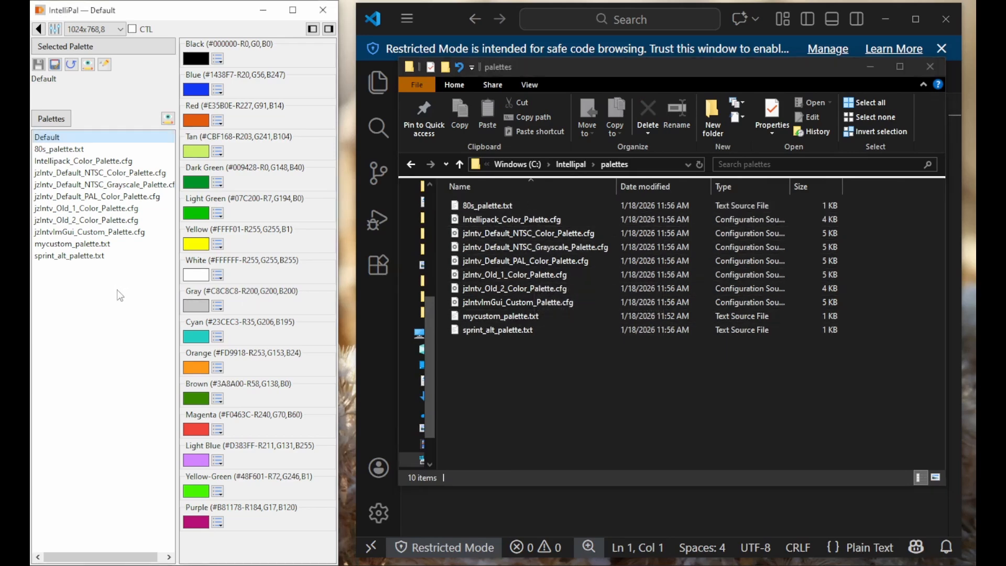
pyautogui.click(87, 220)
pyautogui.click(86, 232)
pyautogui.click(82, 256)
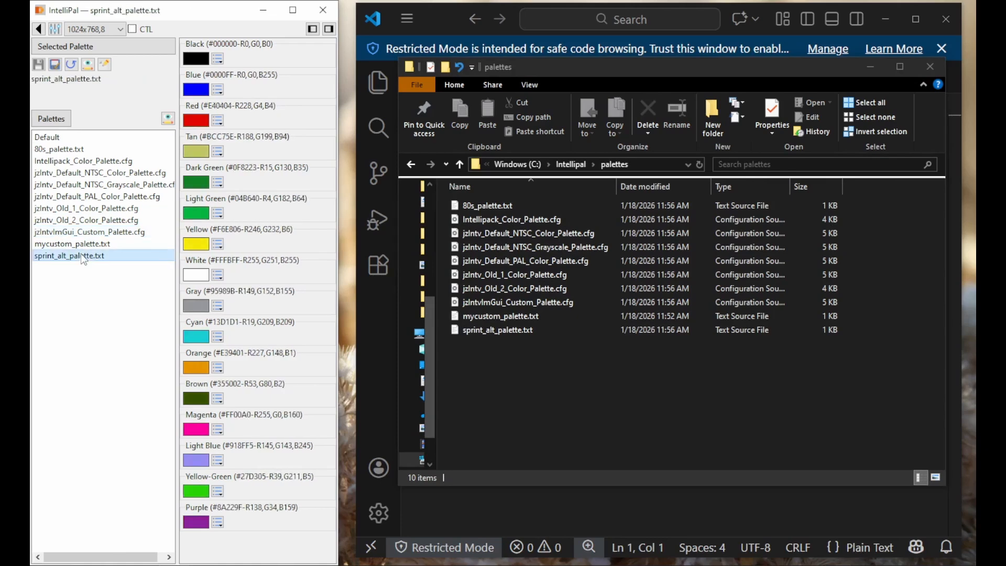
pyautogui.click(84, 208)
pyautogui.click(84, 173)
pyautogui.click(84, 161)
pyautogui.click(84, 184)
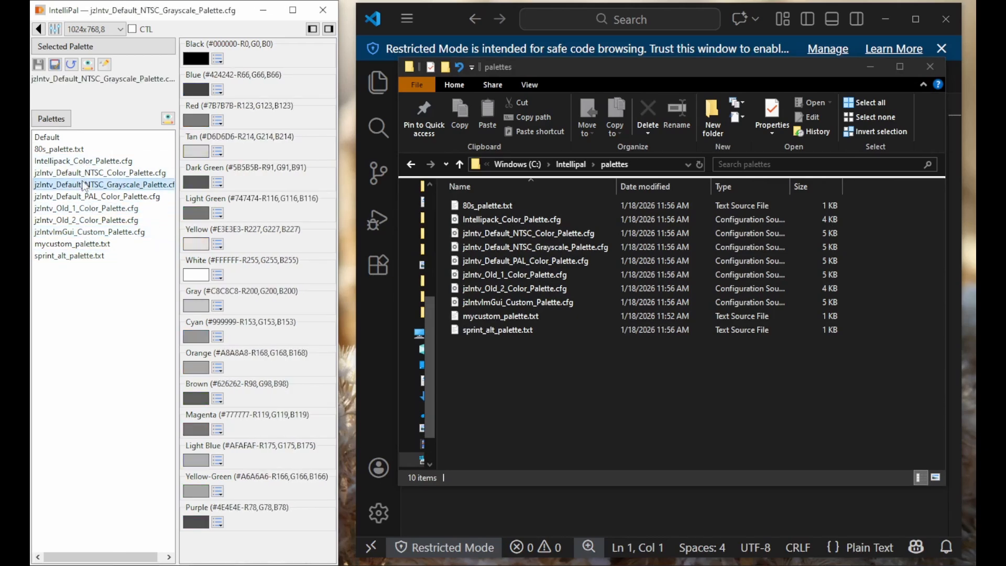
pyautogui.click(84, 208)
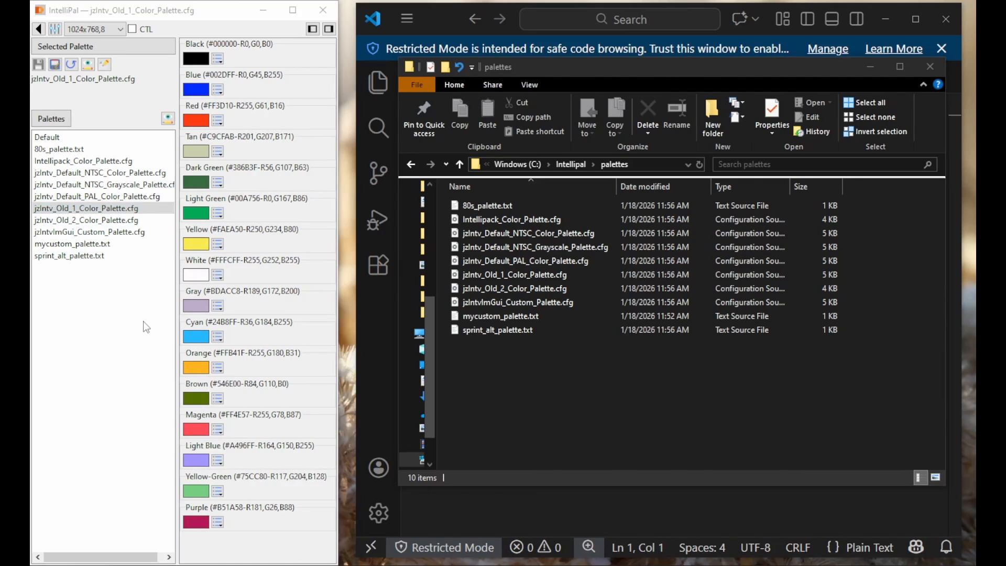
pyautogui.click(95, 210)
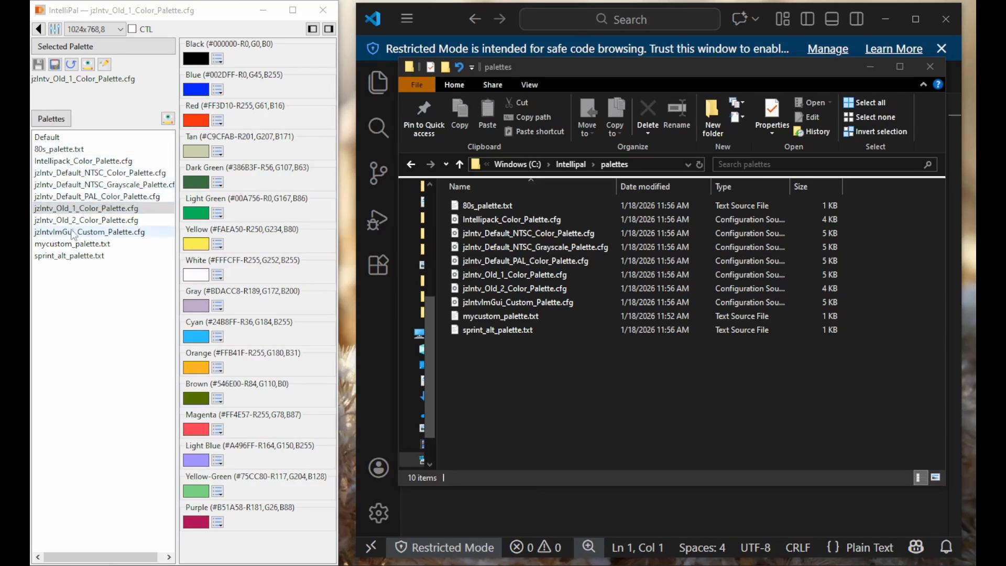
pyautogui.click(78, 256)
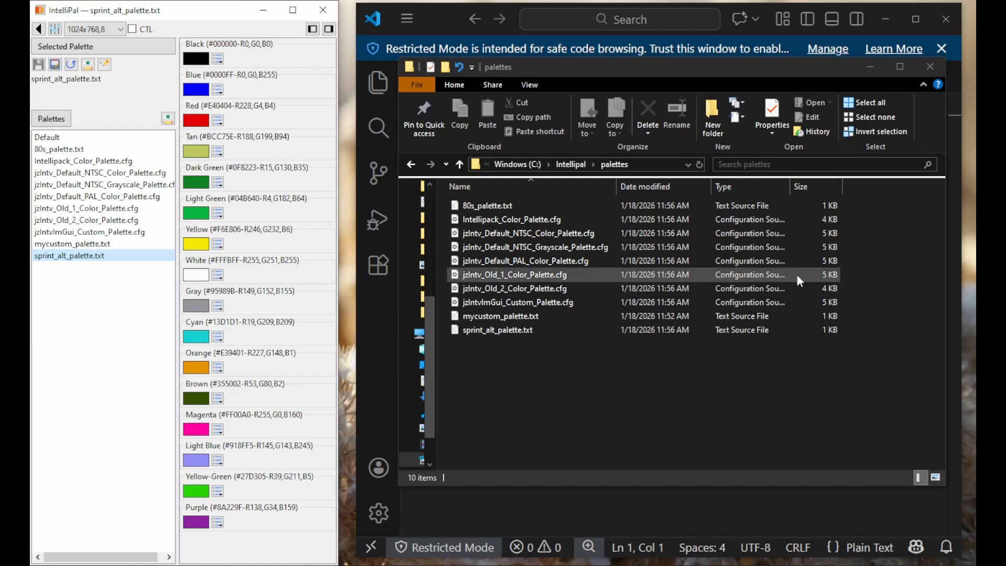
# Step: Copy exec.bin and grom.bin from Intellipal\demo\roms into the main Intellipal folder using File Explorer
pyautogui.click(555, 500)
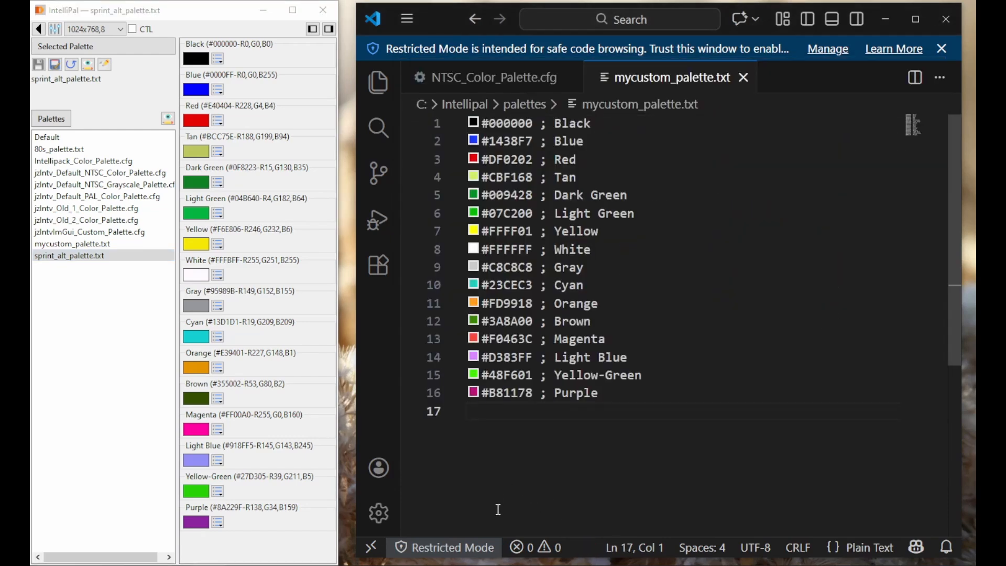
pyautogui.hotkey('alt', 'Tab')
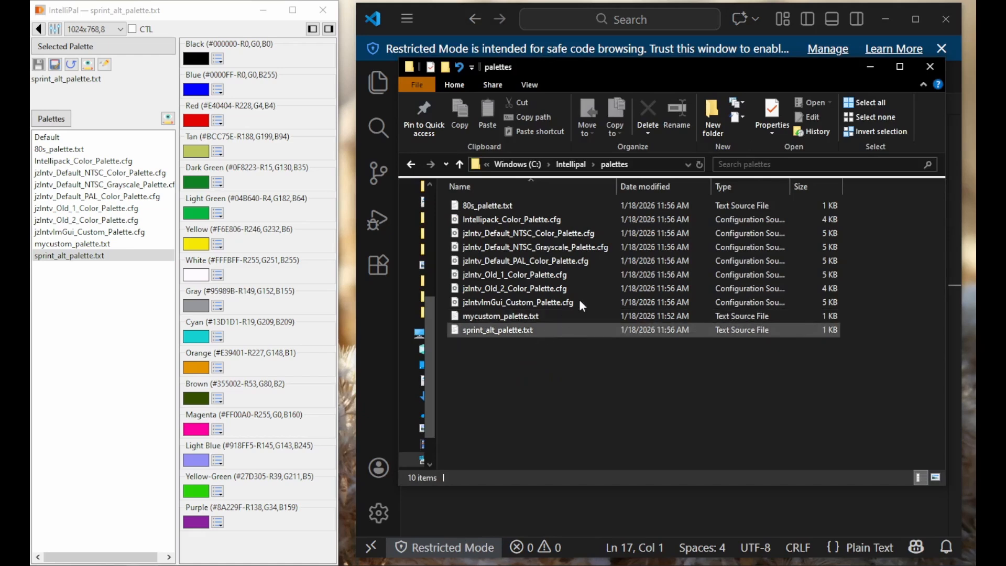
pyautogui.click(568, 164)
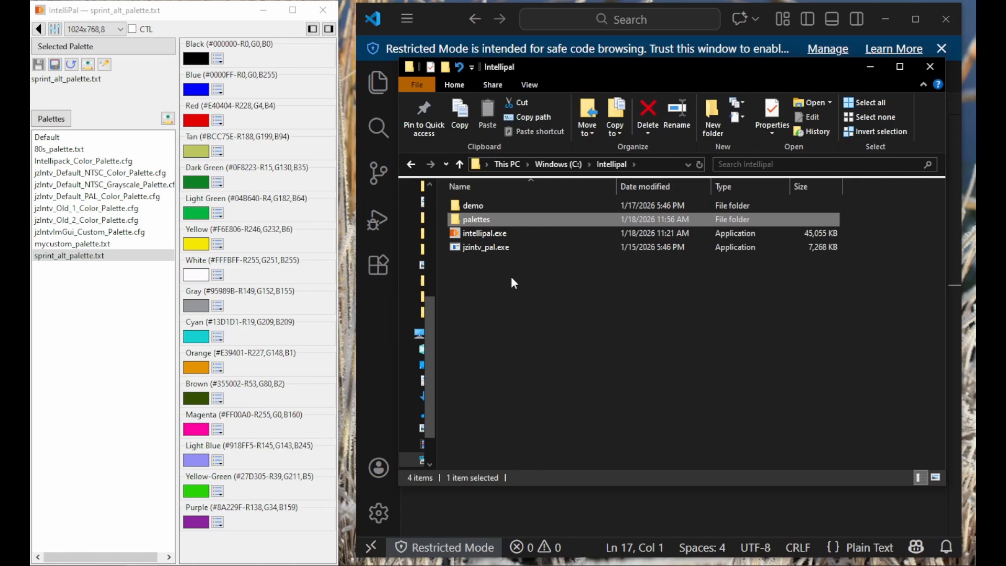
pyautogui.doubleClick(477, 207)
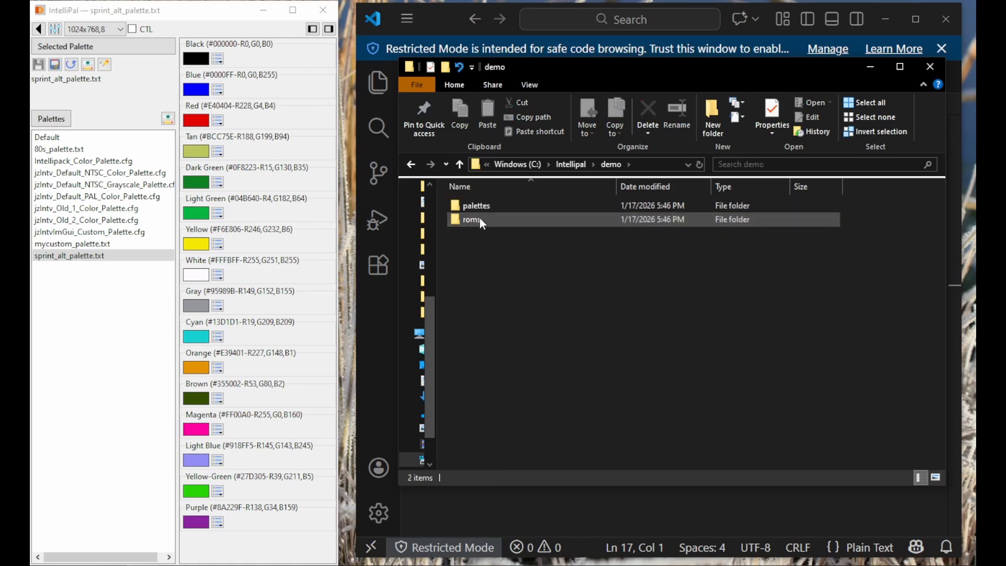
pyautogui.doubleClick(479, 219)
pyautogui.click(506, 317)
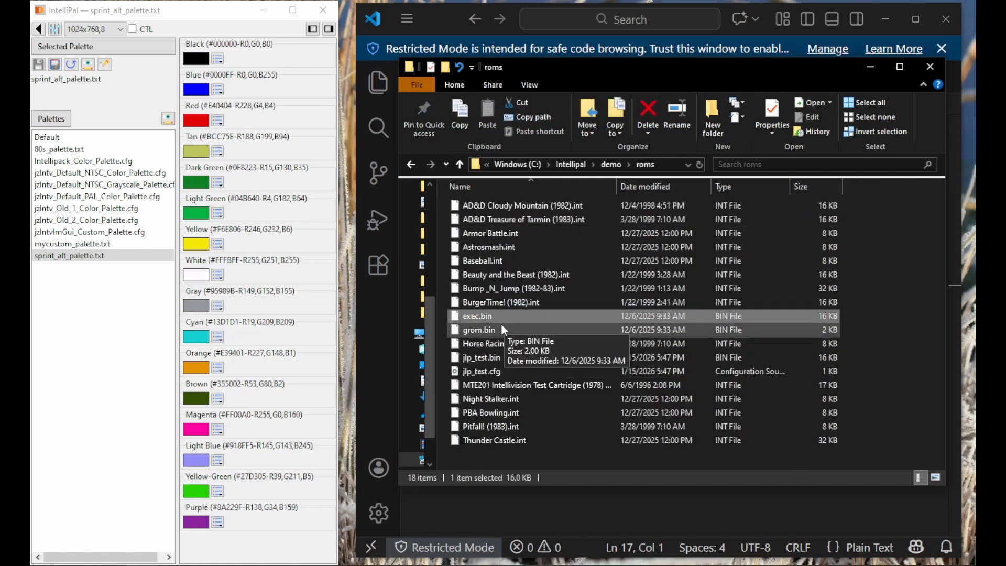
pyautogui.keyDown('shift'); pyautogui.click(504, 326); pyautogui.keyUp('shift')
pyautogui.rightClick(498, 325)
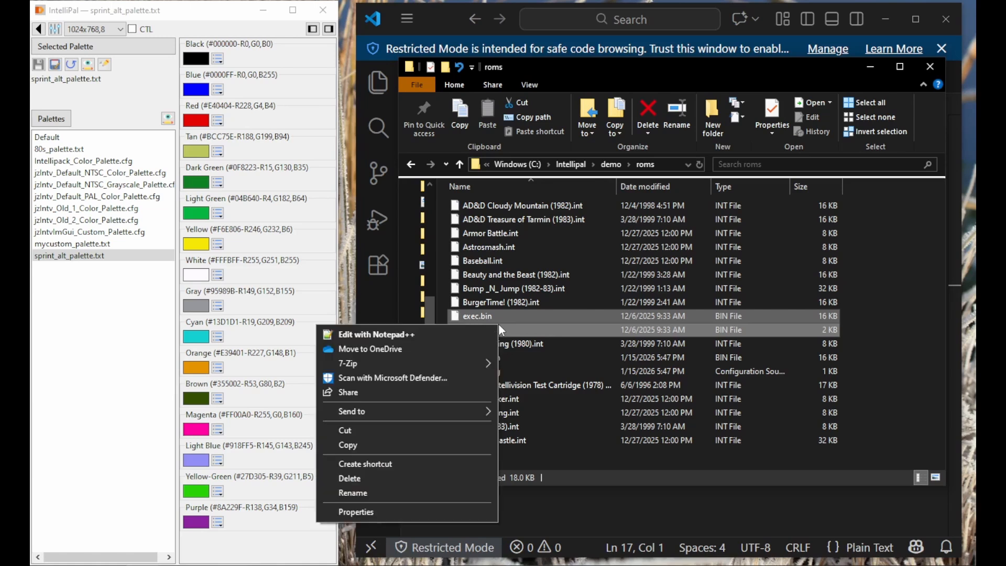
pyautogui.click(369, 444)
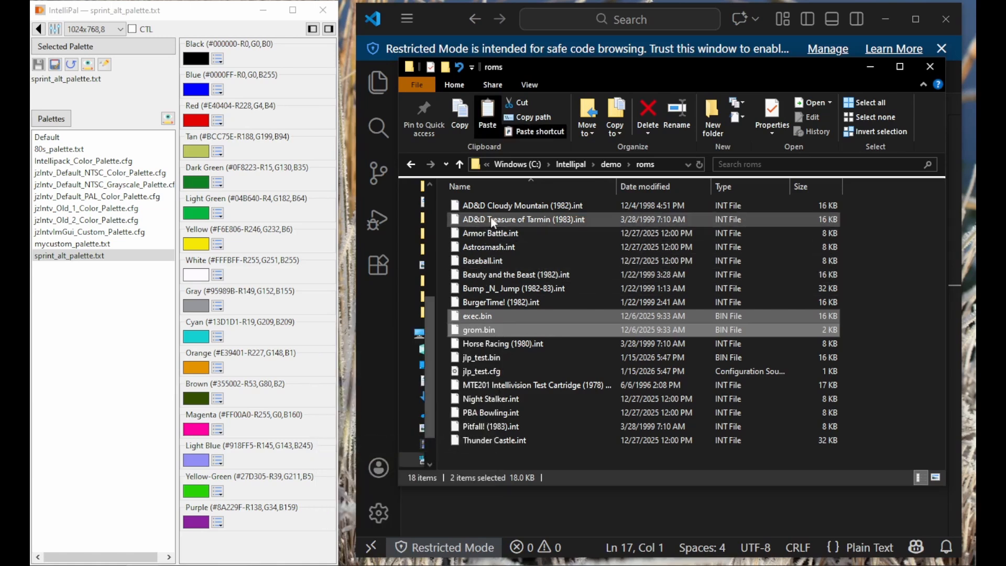
pyautogui.click(571, 165)
pyautogui.rightClick(505, 286)
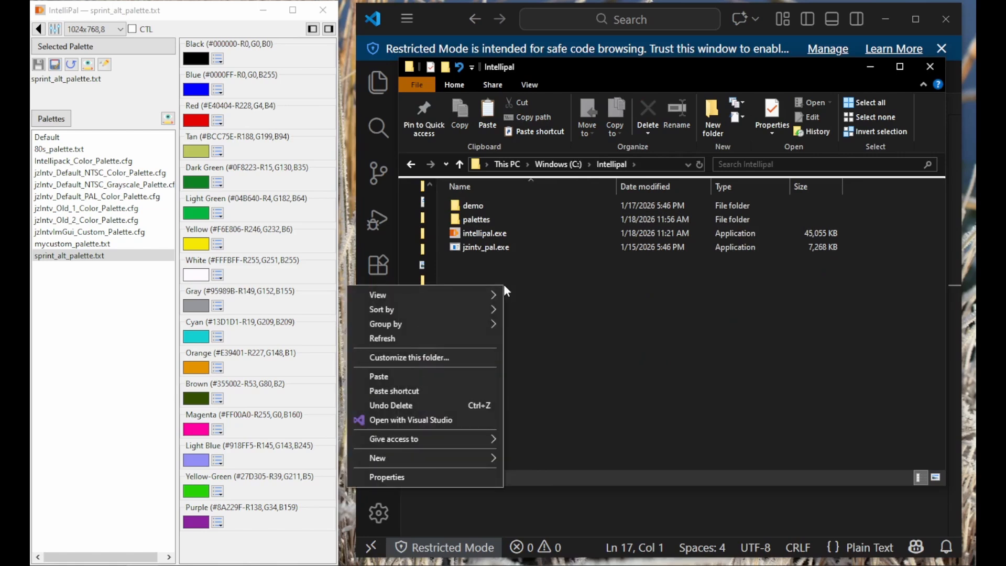
pyautogui.click(414, 376)
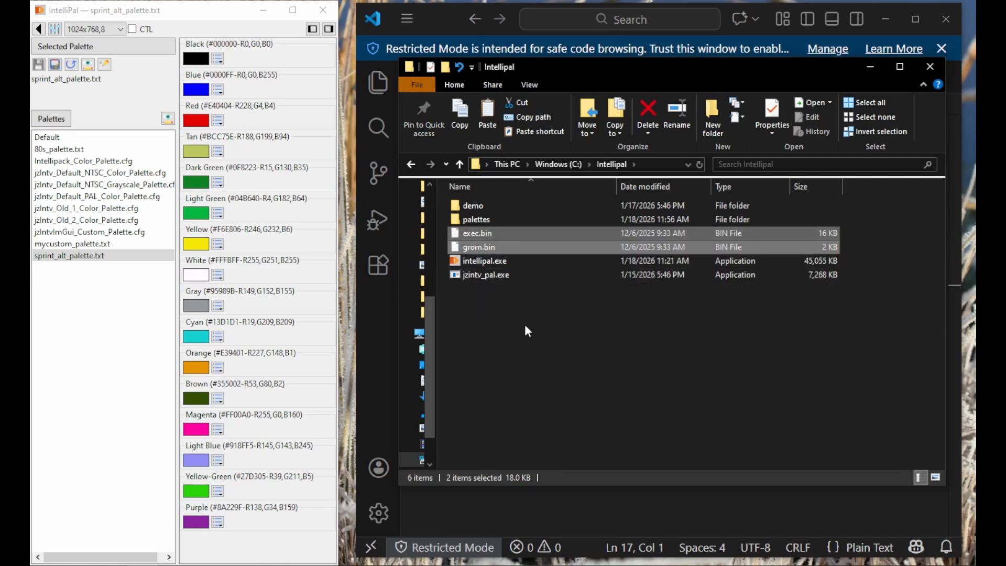
pyautogui.click(522, 306)
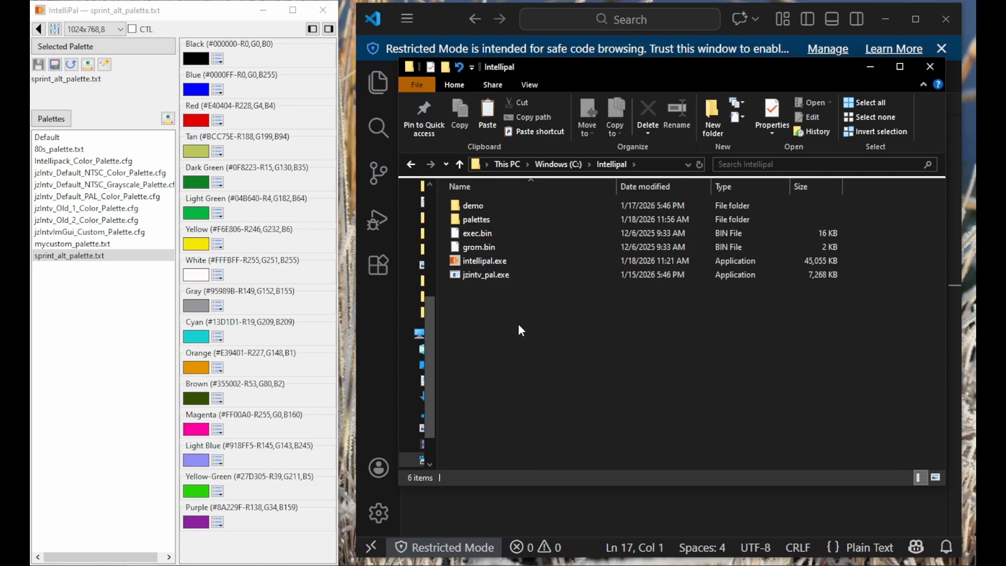
# Step: Check the Exec and GROM file paths in IntelliPal's emulator settings
pyautogui.click(56, 29)
pyautogui.click(434, 150)
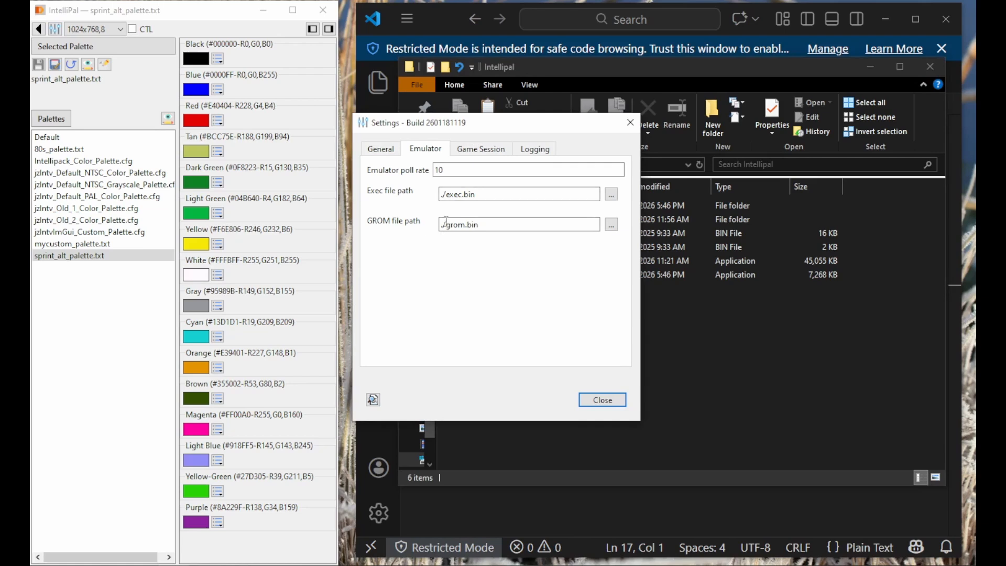
pyautogui.click(597, 401)
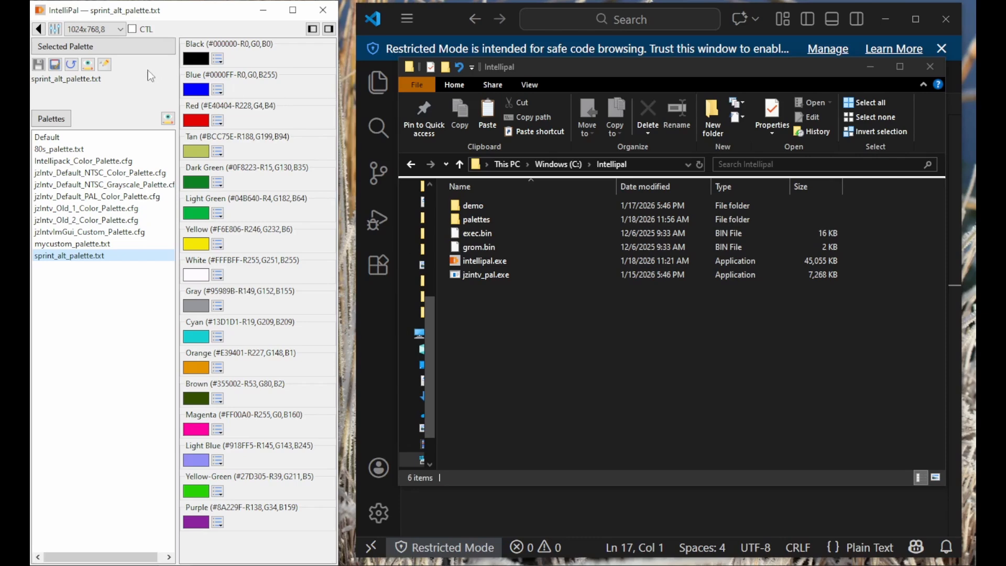
# Step: Restart IntelliPal from intellipal.exe in the Intellipal folder and dock its window along the left side of the desktop
pyautogui.click(328, 12)
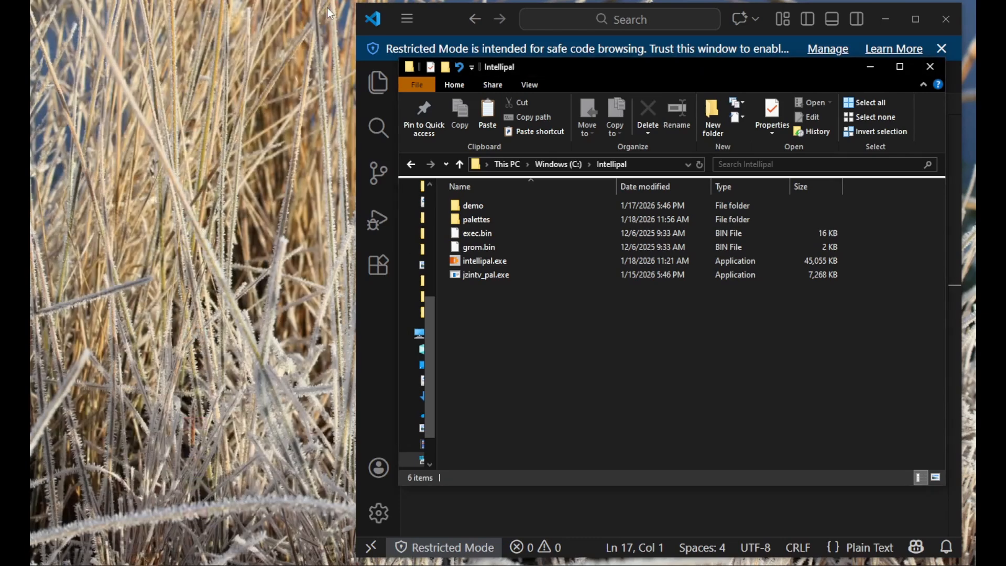
pyautogui.click(493, 261)
pyautogui.doubleClick(493, 261)
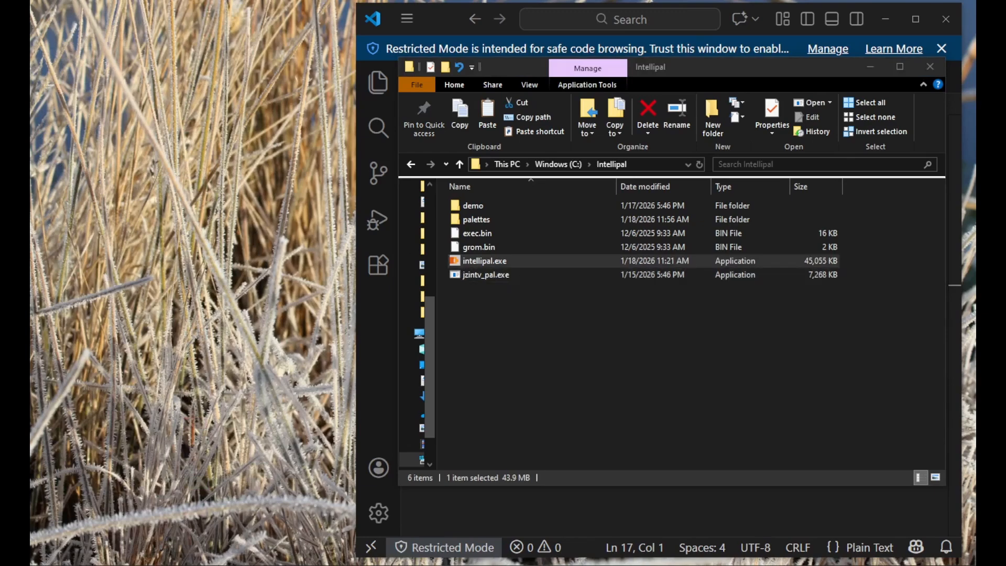
pyautogui.moveTo(595, 291); pyautogui.dragTo(482, 28)
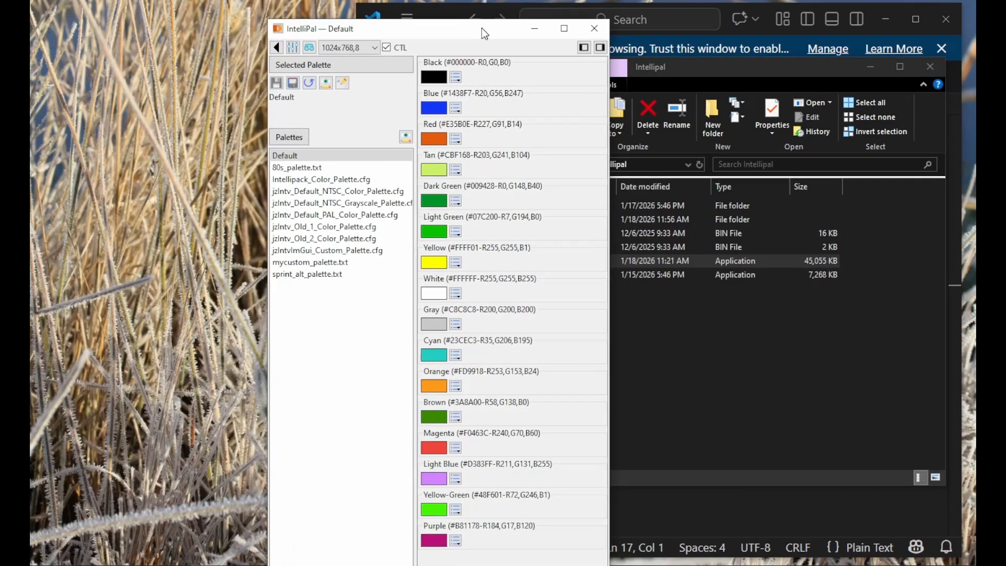
pyautogui.click(580, 50)
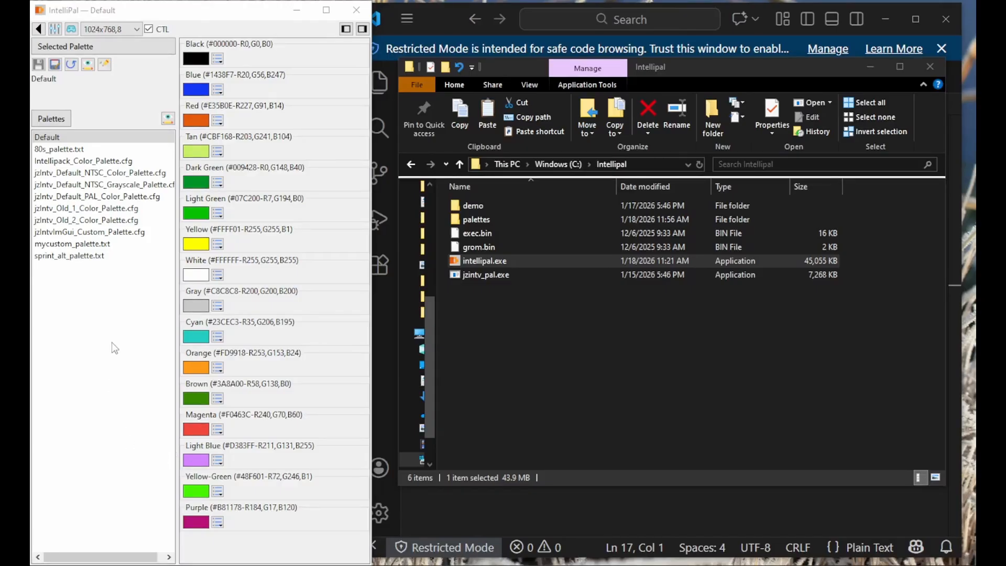
# Step: Start a game session of Horse Racing (1980).int from demo\roms with mycustom_palette.txt selected, and move the game window aside
pyautogui.click(73, 244)
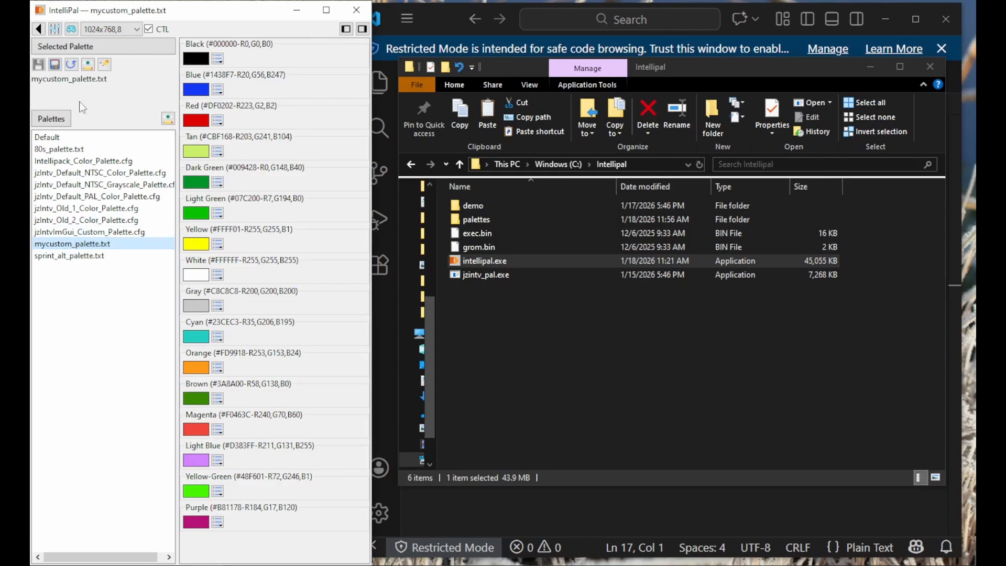
pyautogui.click(71, 29)
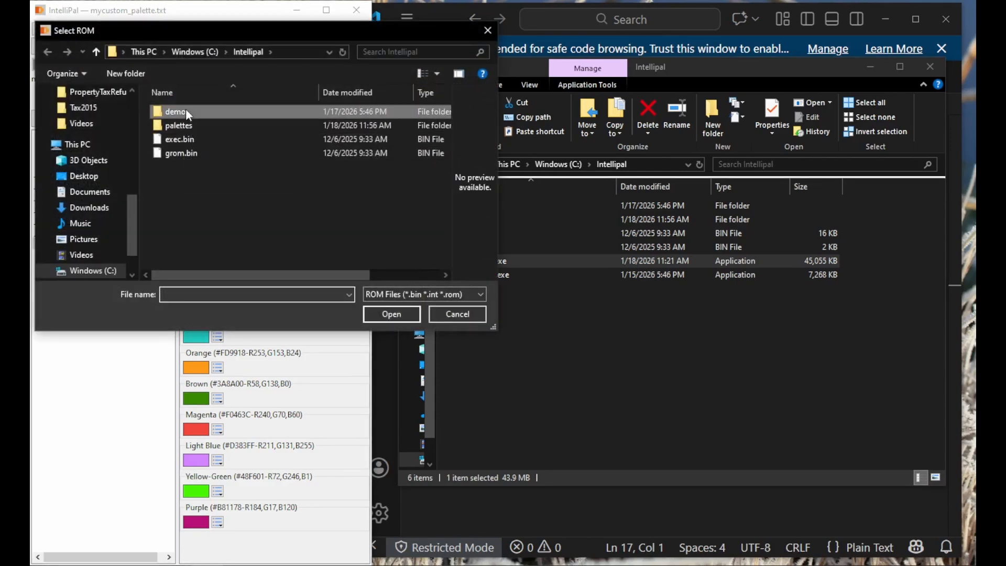
pyautogui.doubleClick(185, 108)
pyautogui.doubleClick(185, 127)
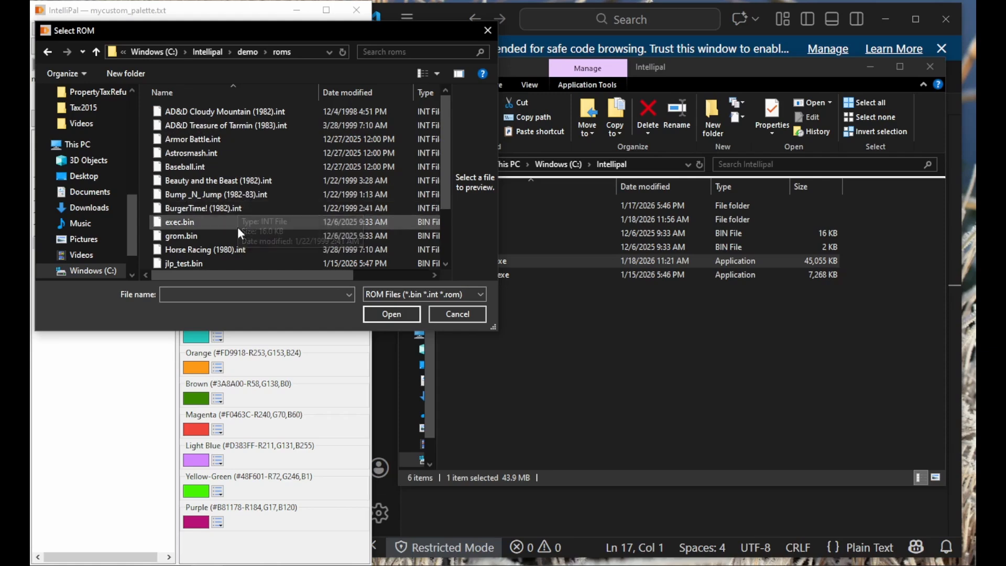
pyautogui.click(221, 251)
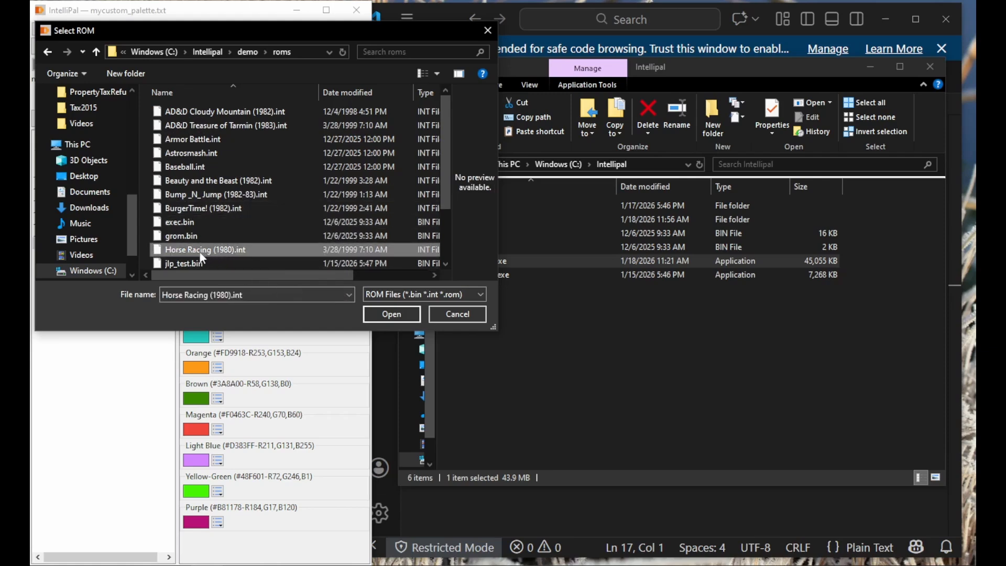
pyautogui.click(378, 312)
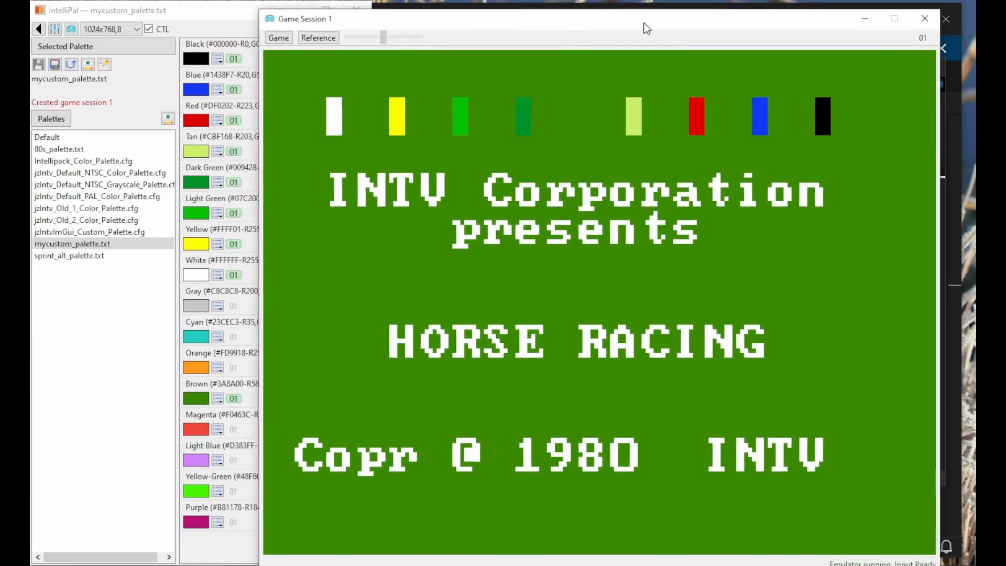
pyautogui.moveTo(646, 29); pyautogui.dragTo(680, 38)
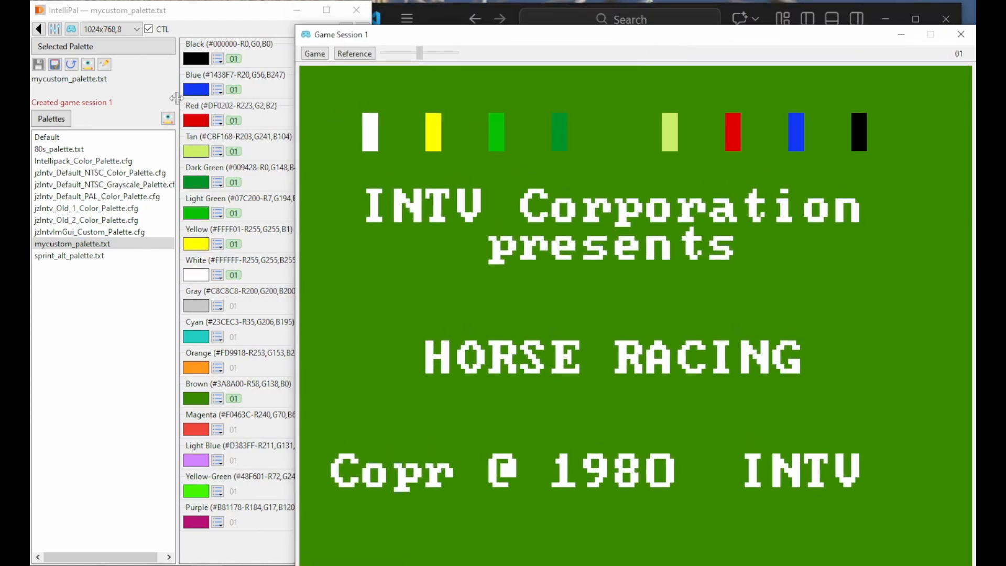
# Step: Narrow the palette list and the IntelliPal window, and line up the Game Session 1 window beside it at the same height
pyautogui.moveTo(181, 105); pyautogui.dragTo(92, 103)
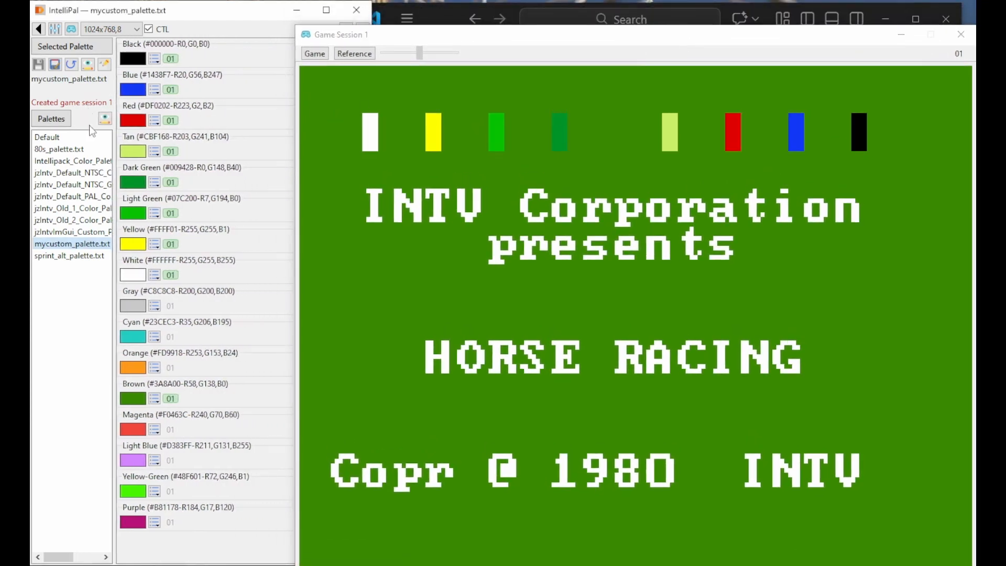
pyautogui.moveTo(372, 16); pyautogui.dragTo(293, 17)
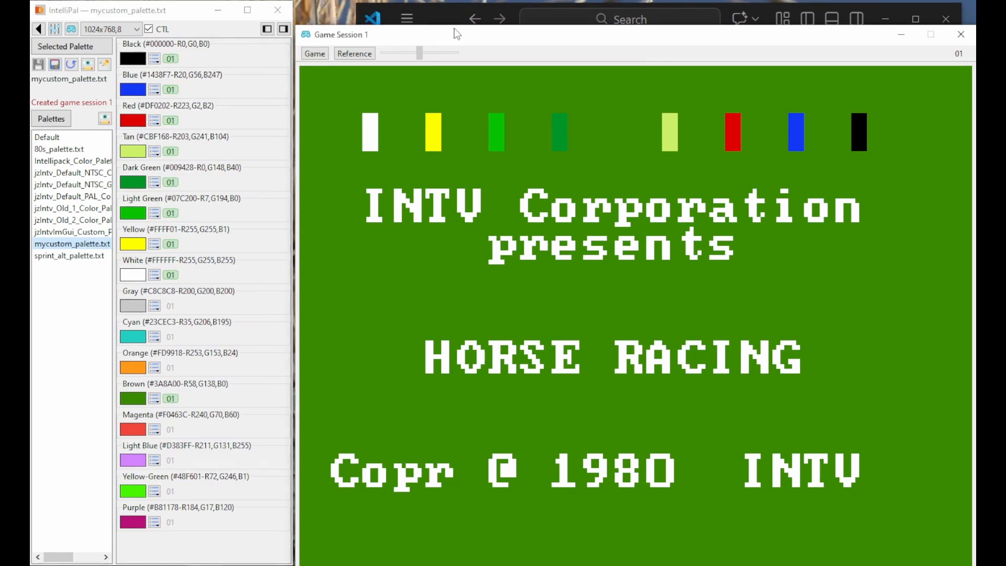
pyautogui.moveTo(456, 34); pyautogui.dragTo(455, 12)
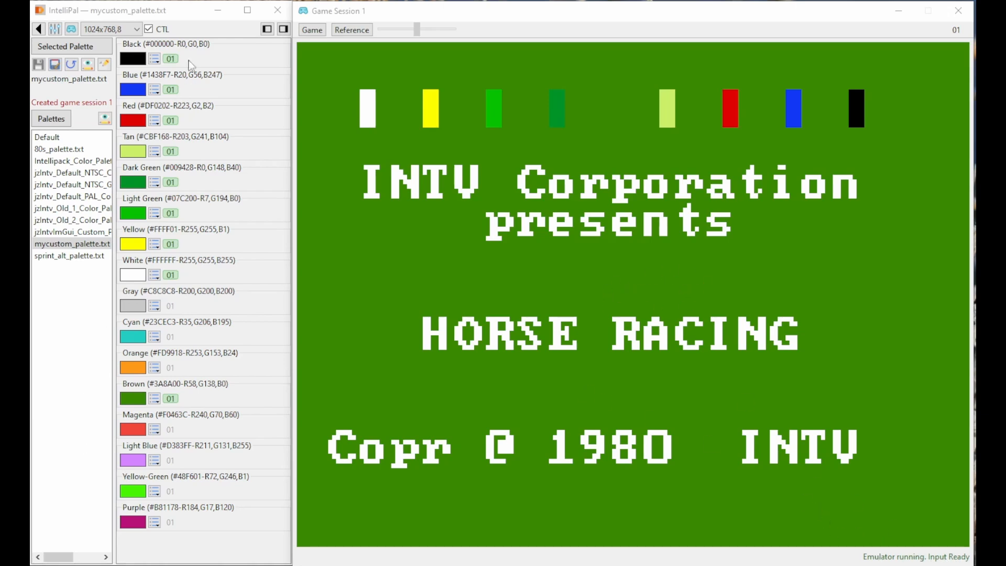
# Step: Focus the Horse Racing session and place a $100 bet for player 1 in Race 1, with type W on horse P
pyautogui.click(186, 19)
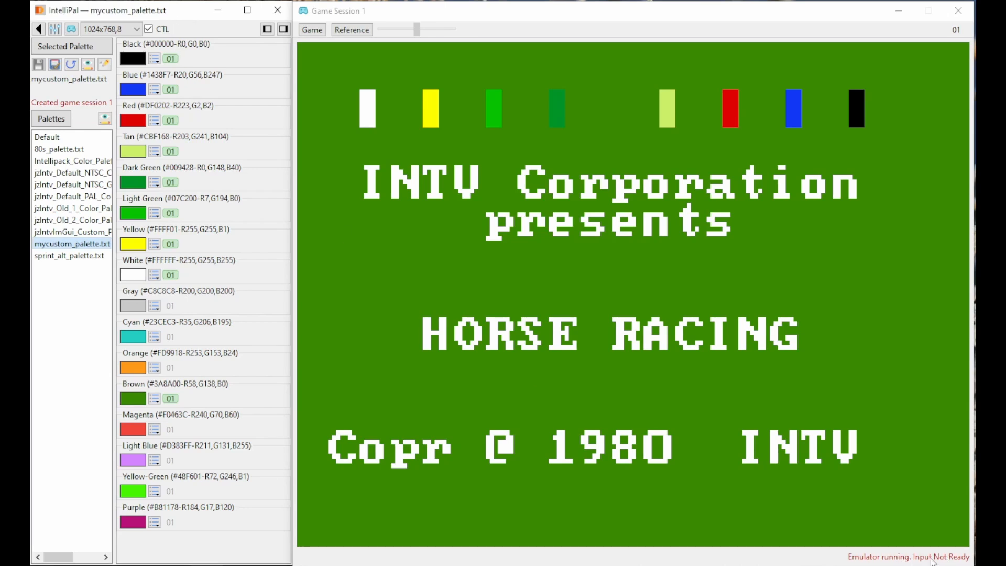
pyautogui.click(584, 16)
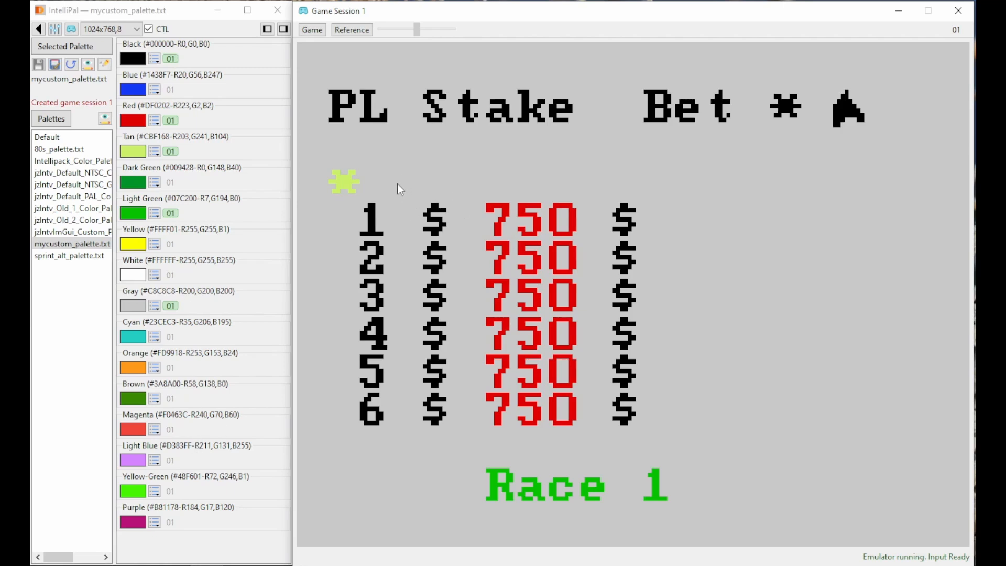
pyautogui.press('1')
pyautogui.press('Return')
pyautogui.press('1')
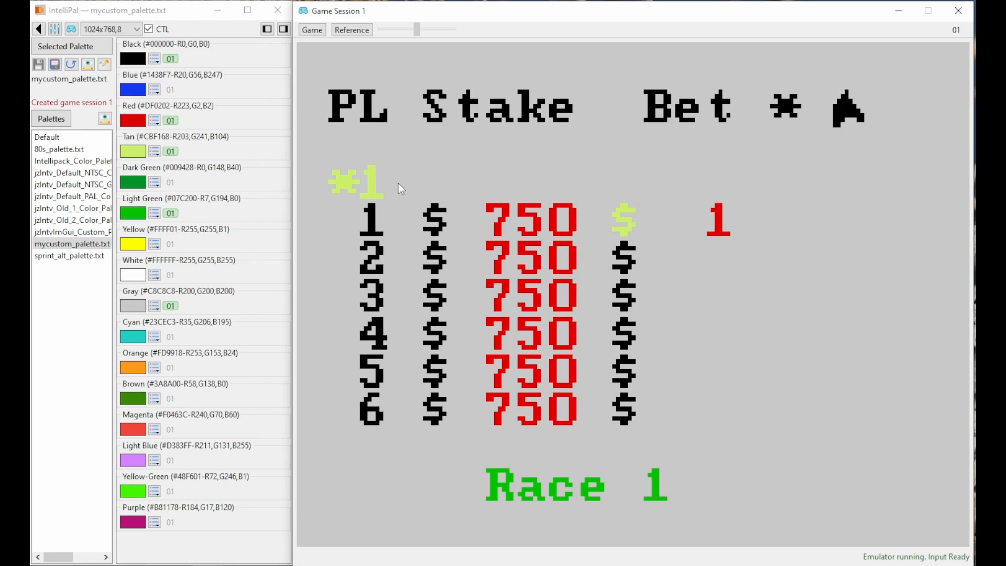
pyautogui.press('0')
pyautogui.press('0')
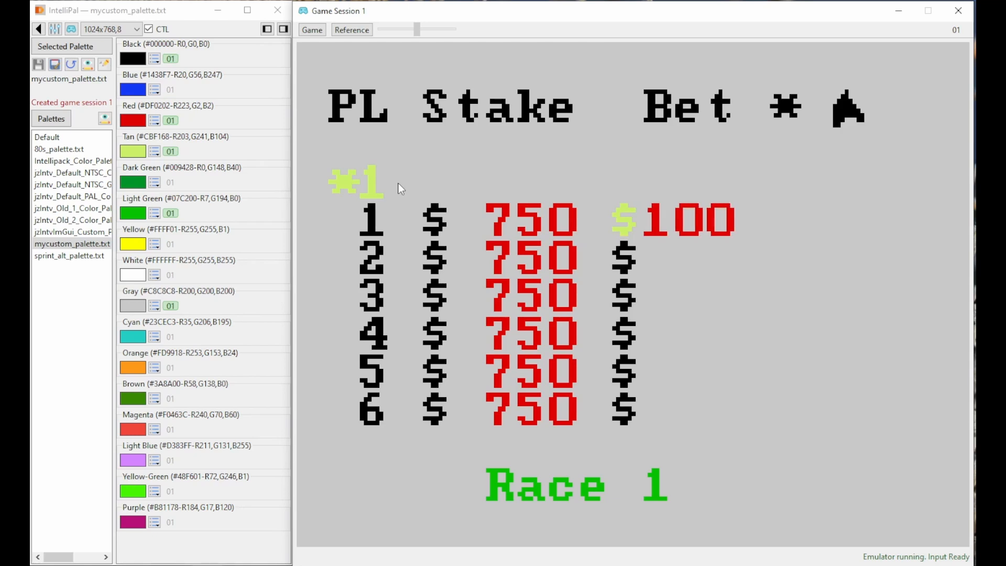
pyautogui.press('Return')
pyautogui.press('Return')
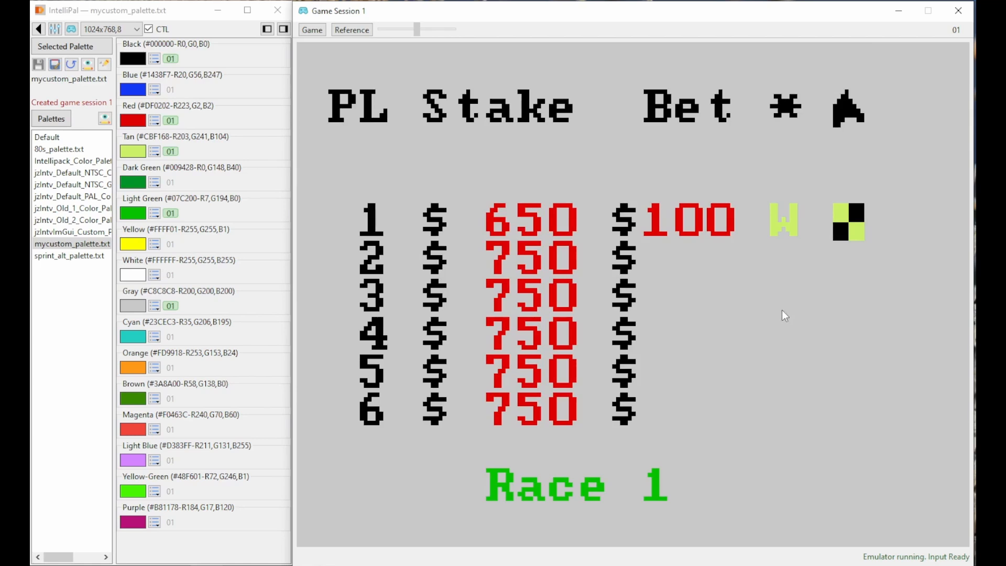
pyautogui.press('2')
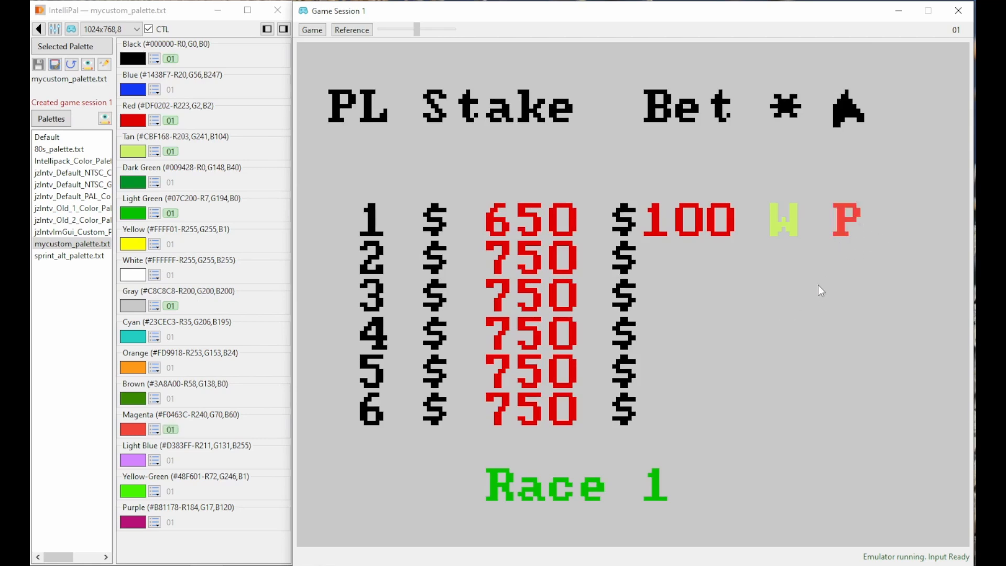
pyautogui.press('Return')
# Step: Enter 0 as the player to start Race 1, and pause the game with the horses at the starting gates
pyautogui.press('0')
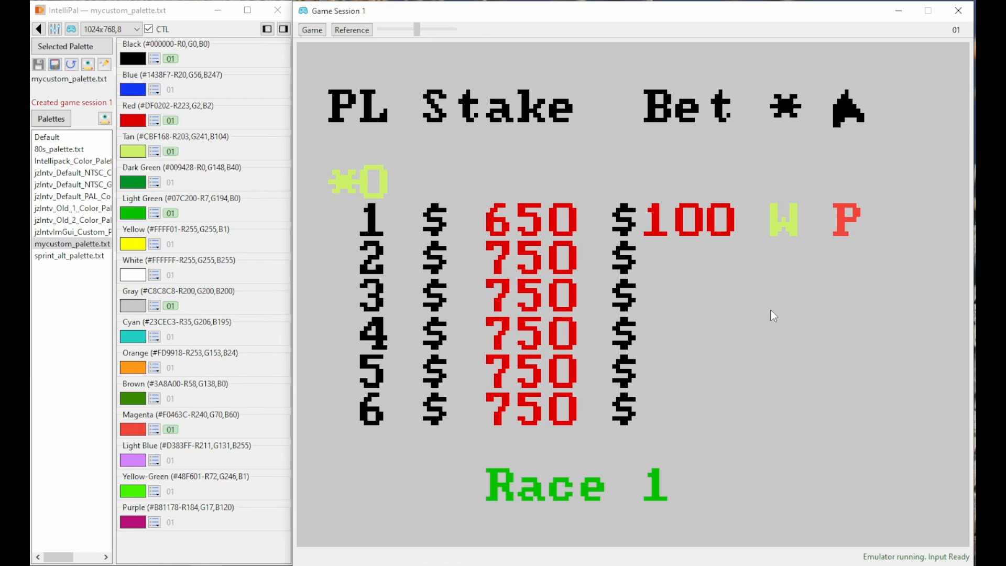
pyautogui.press('Return')
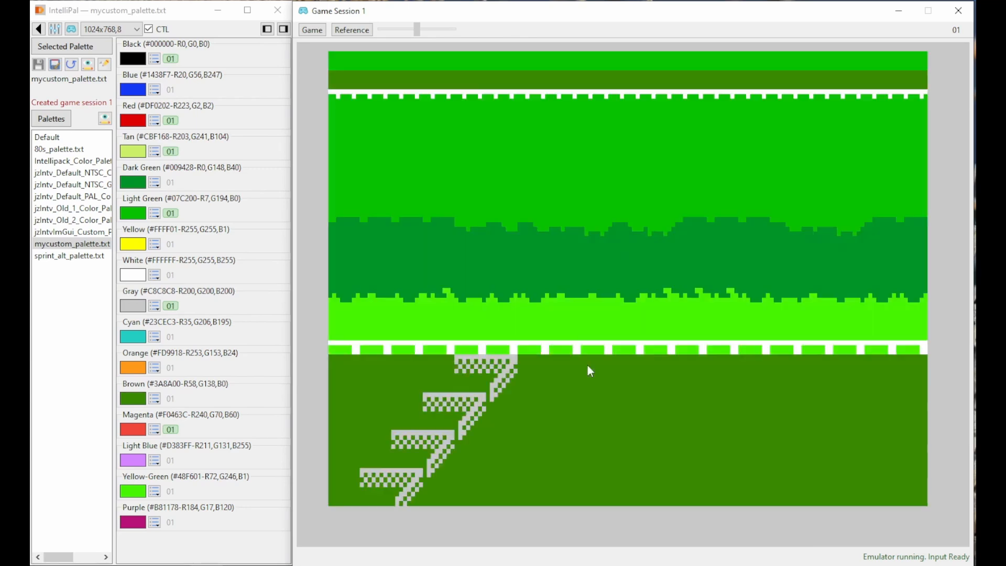
pyautogui.click(310, 30)
pyautogui.click(330, 93)
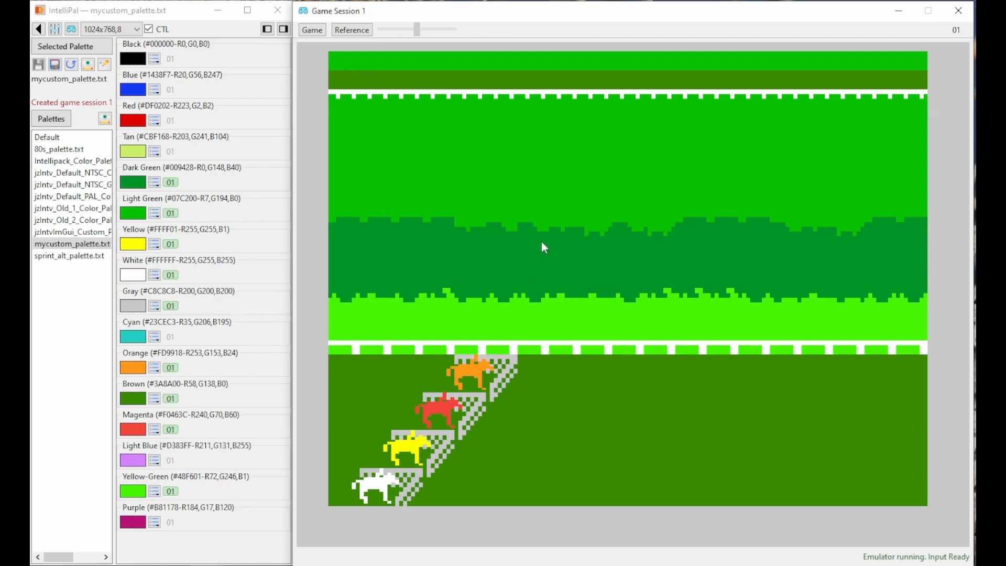
pyautogui.click(521, 366)
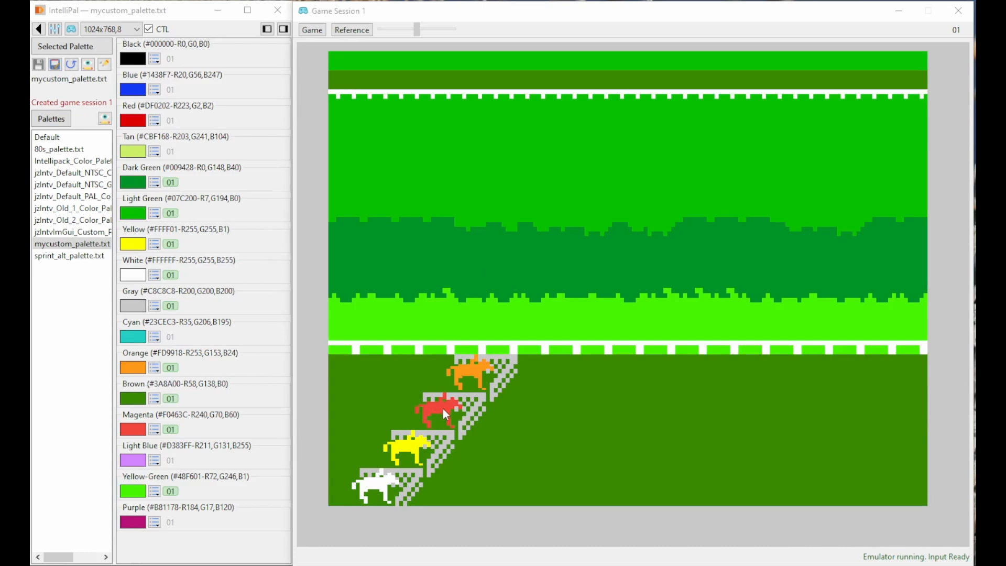
# Step: Set the Magenta colour to #ff55ff, previewing brightness values 156 and 208 on the horse before settling on 255
pyautogui.click(134, 430)
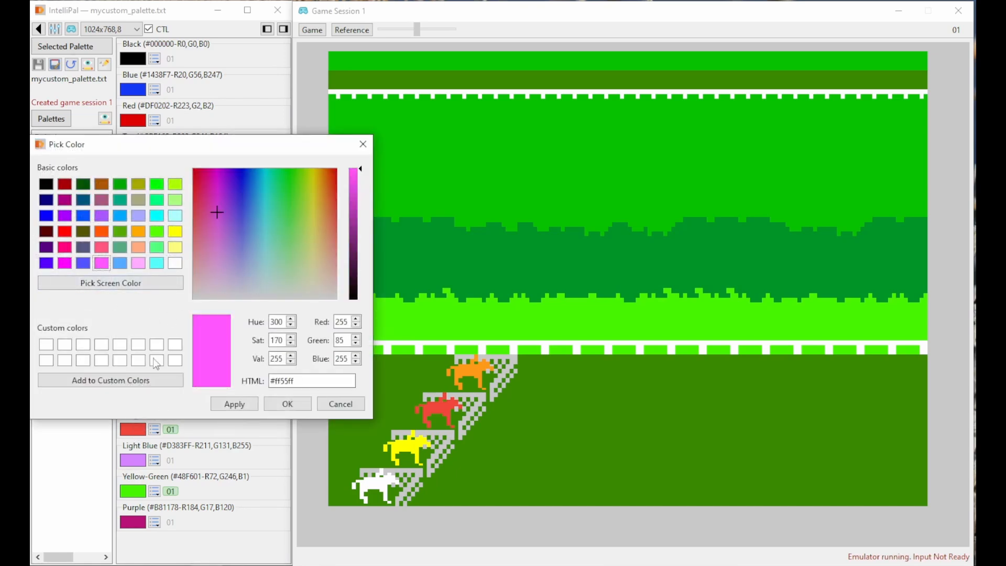
pyautogui.click(233, 410)
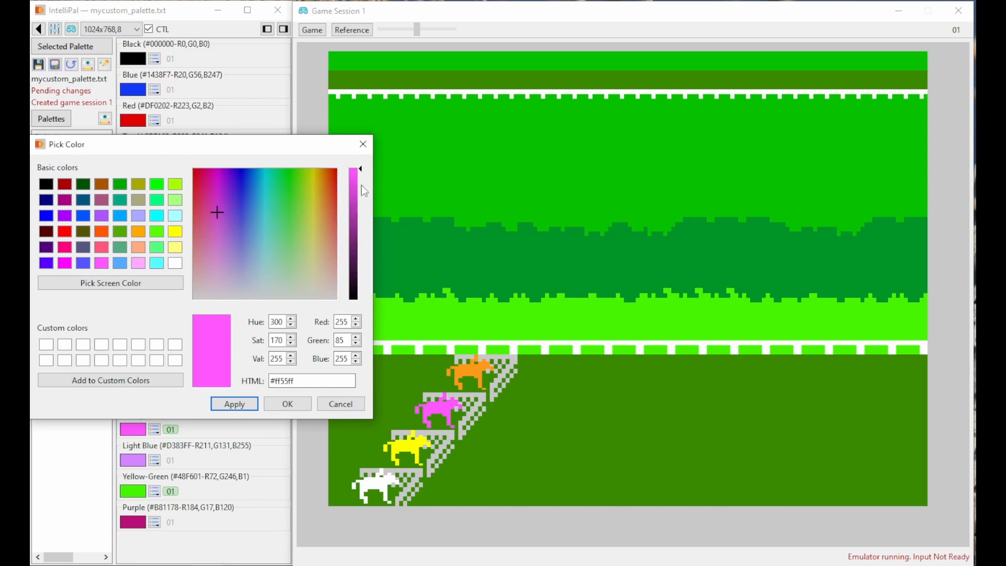
pyautogui.moveTo(362, 176); pyautogui.dragTo(356, 219)
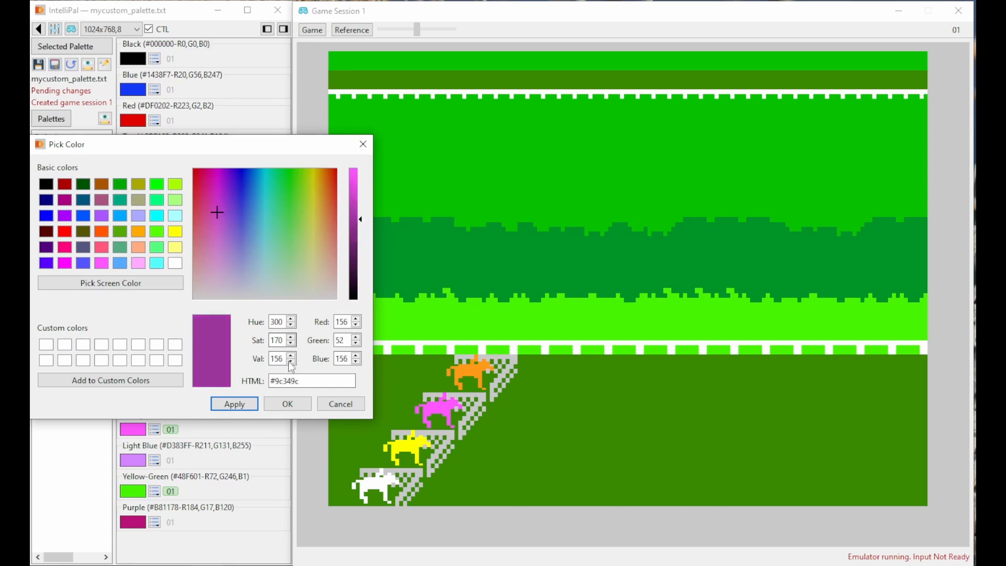
pyautogui.click(236, 408)
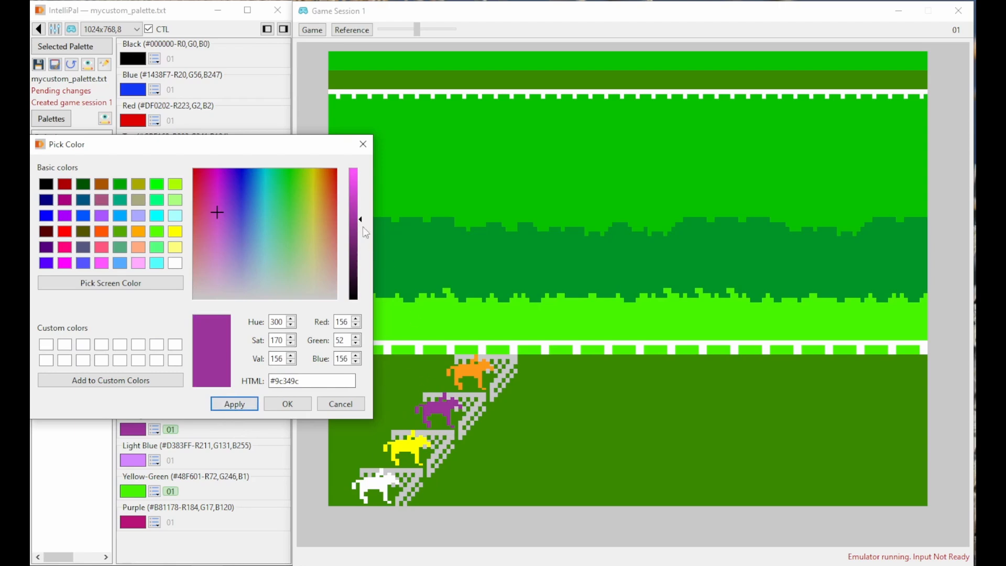
pyautogui.moveTo(362, 220); pyautogui.dragTo(358, 197)
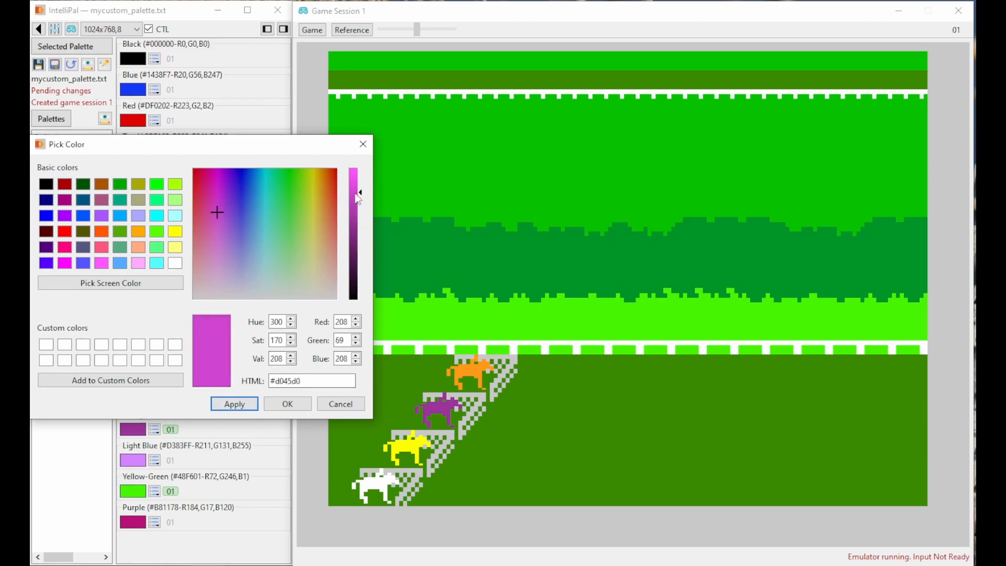
pyautogui.click(234, 404)
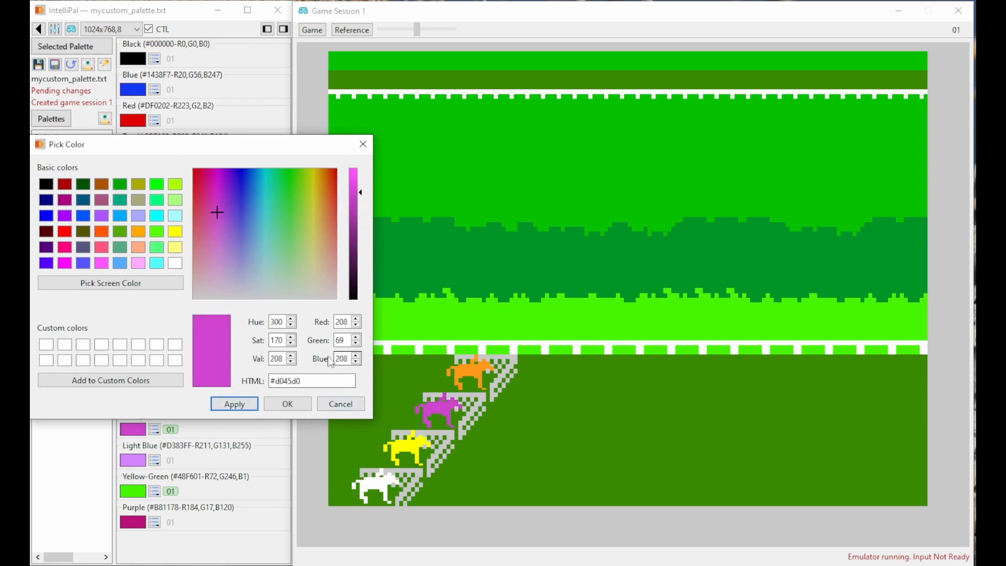
pyautogui.moveTo(362, 195); pyautogui.dragTo(361, 170)
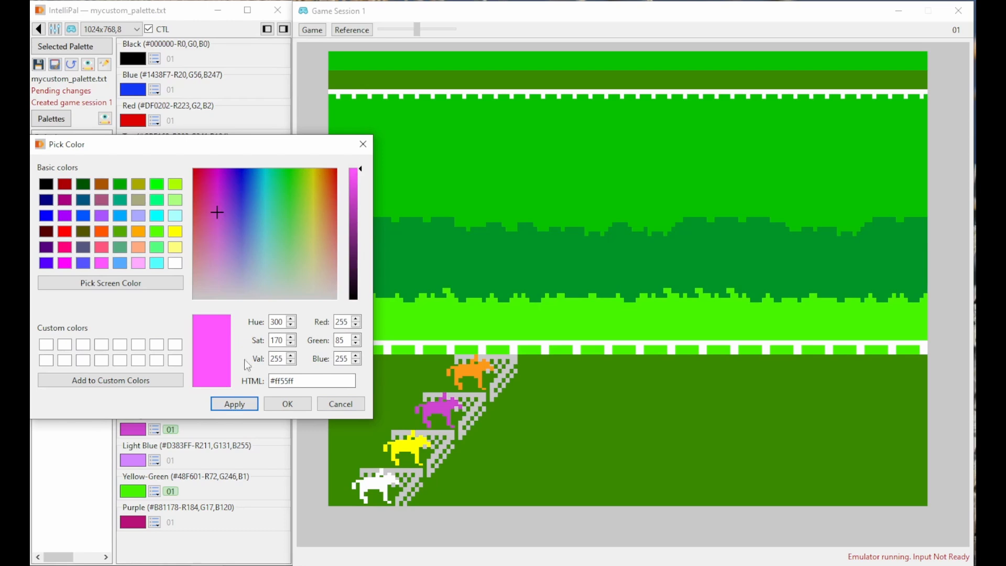
pyautogui.click(234, 404)
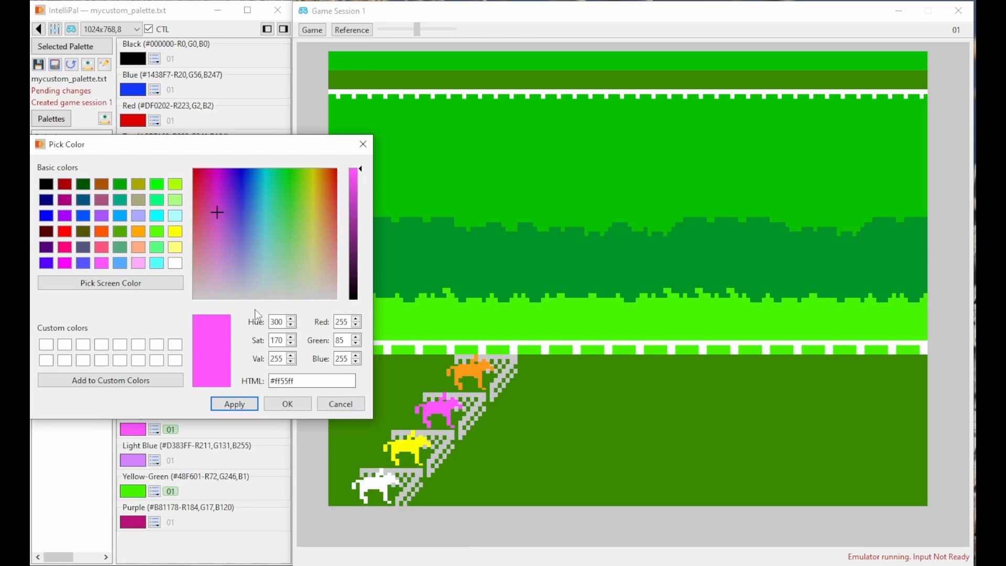
pyautogui.click(287, 404)
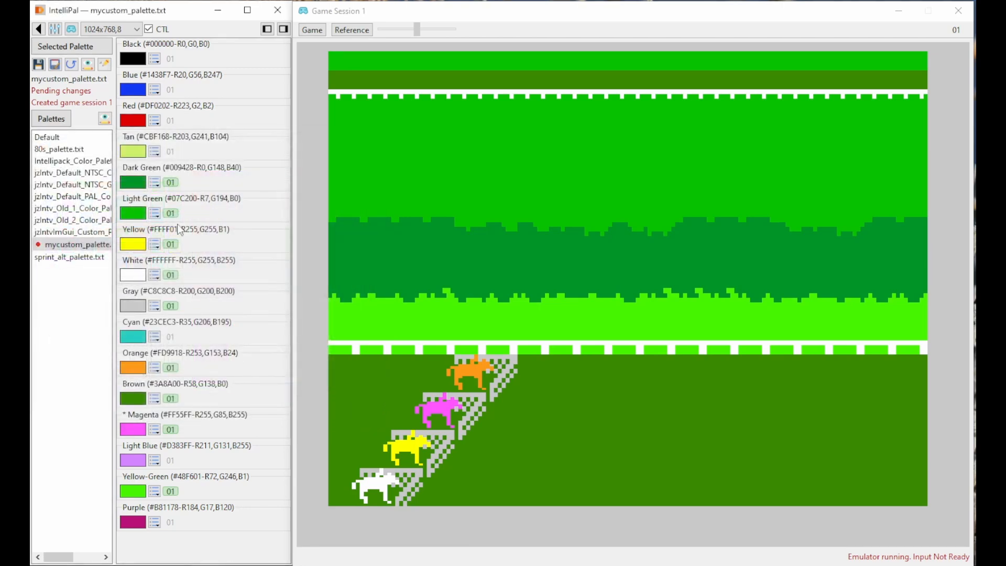
# Step: Set the Orange colour to #ff5500, previewing it on the horse and trying #e64d00 and #ffaa00 as alternatives
pyautogui.click(133, 371)
pyautogui.click(101, 231)
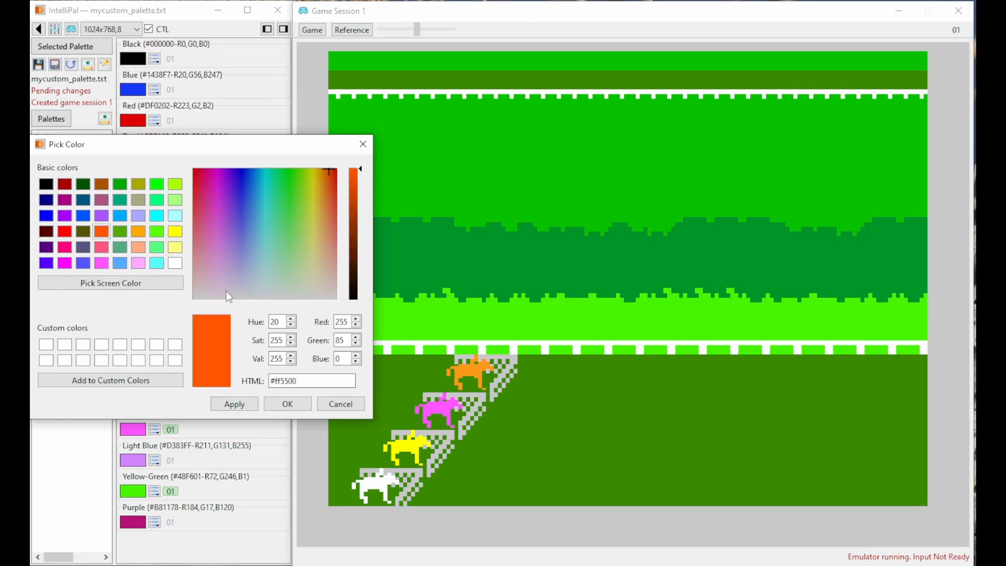
pyautogui.click(229, 405)
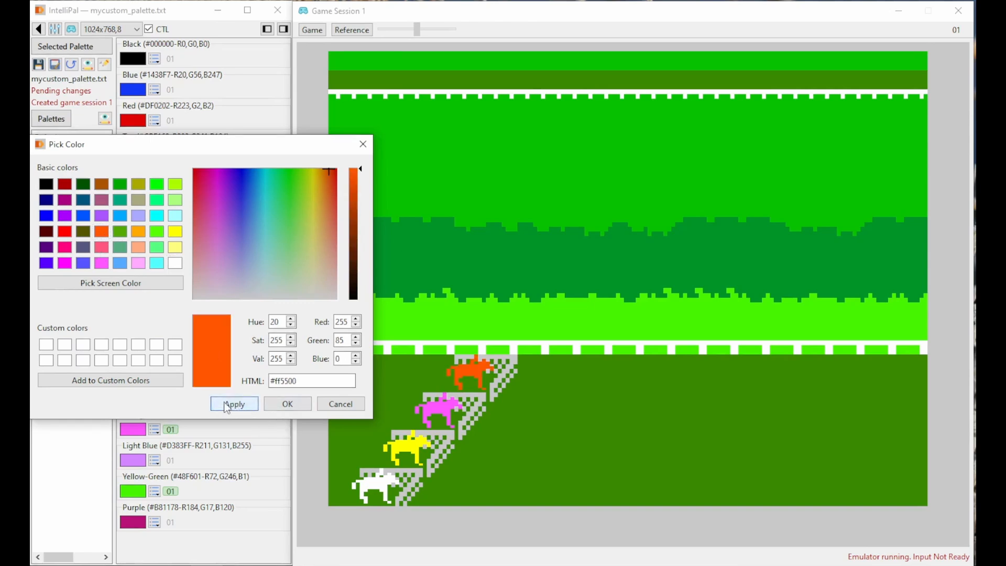
pyautogui.click(359, 190)
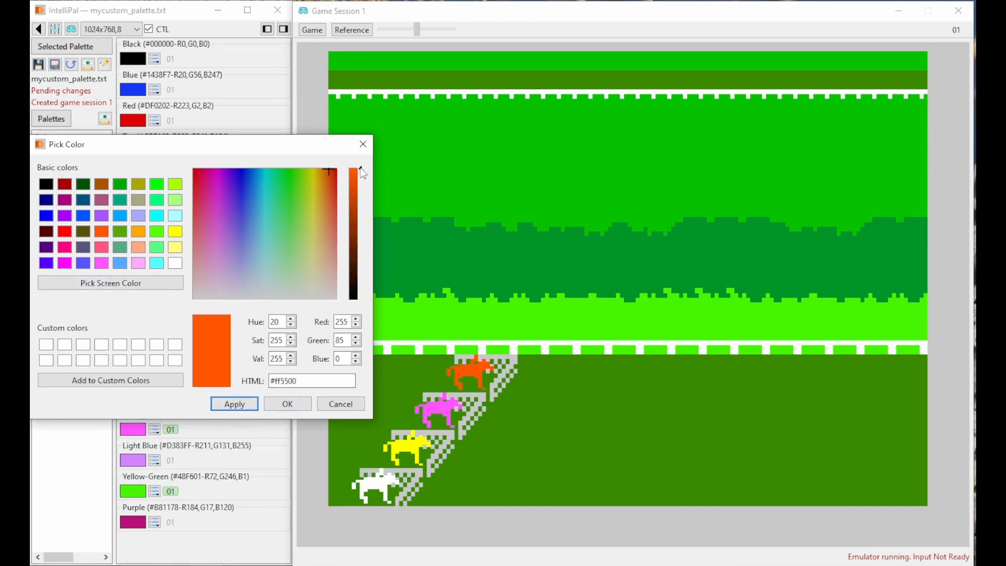
pyautogui.moveTo(358, 190)
pyautogui.mouseDown()
pyautogui.moveTo(355, 163)
pyautogui.moveTo(359, 180)
pyautogui.mouseUp()
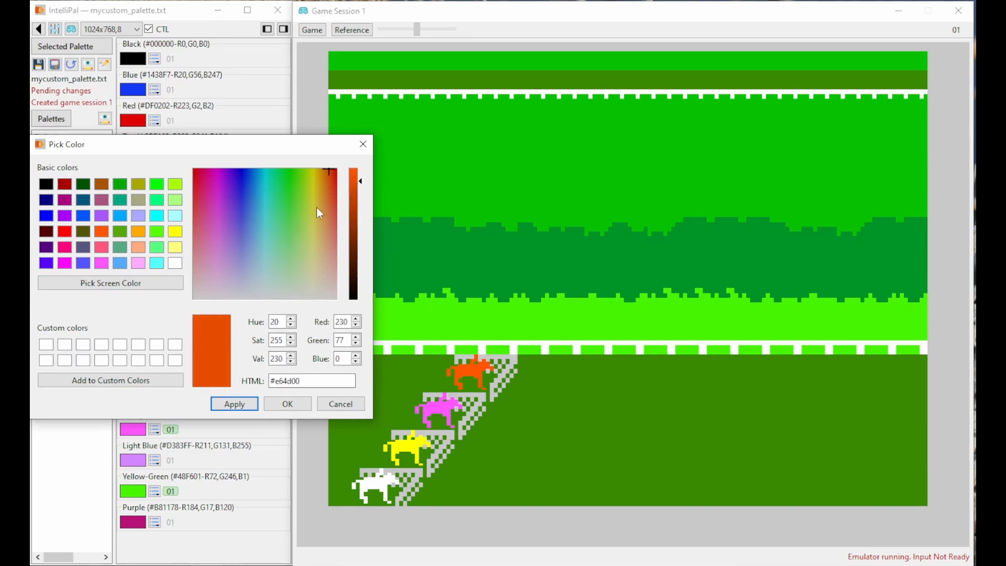
pyautogui.click(139, 233)
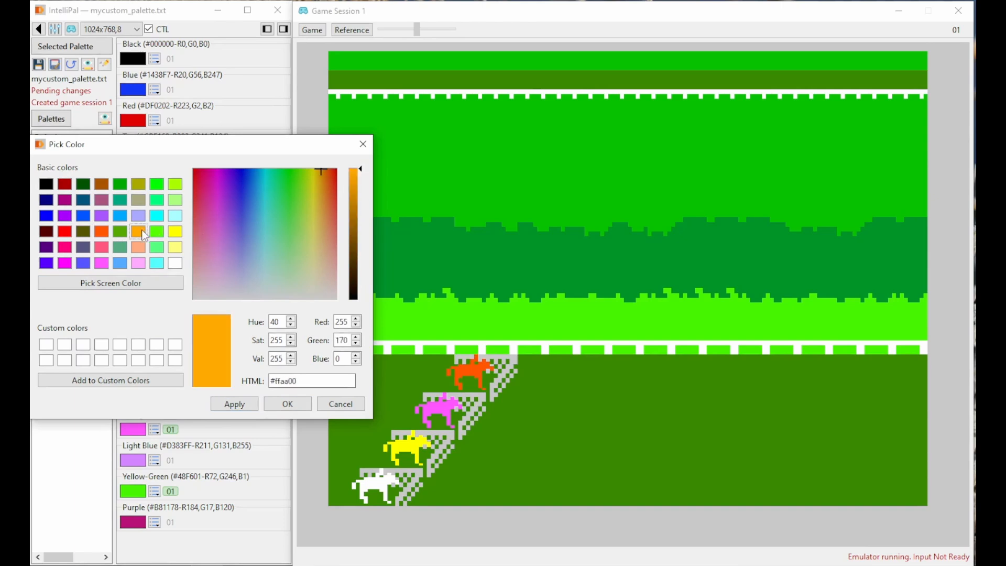
pyautogui.click(99, 235)
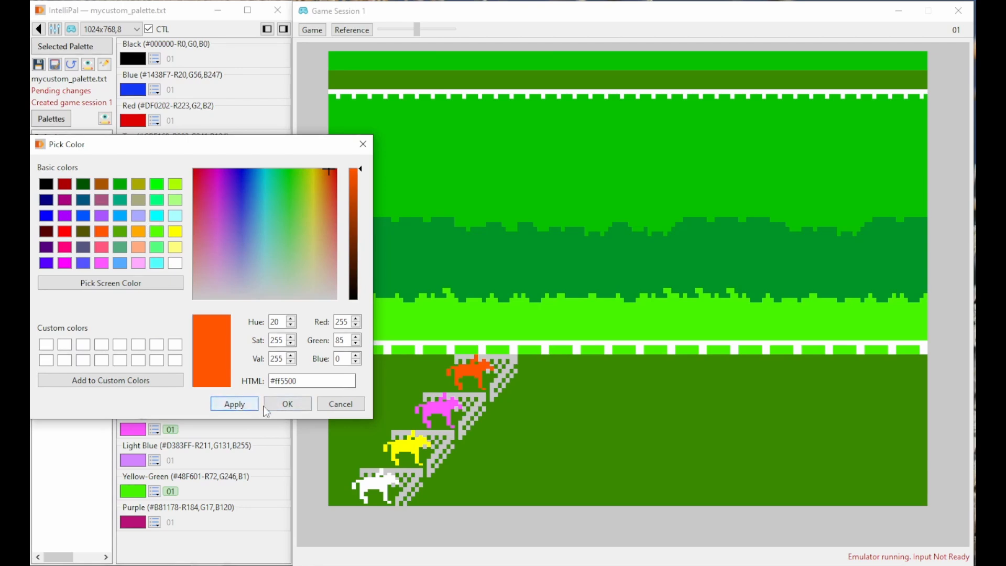
pyautogui.click(289, 404)
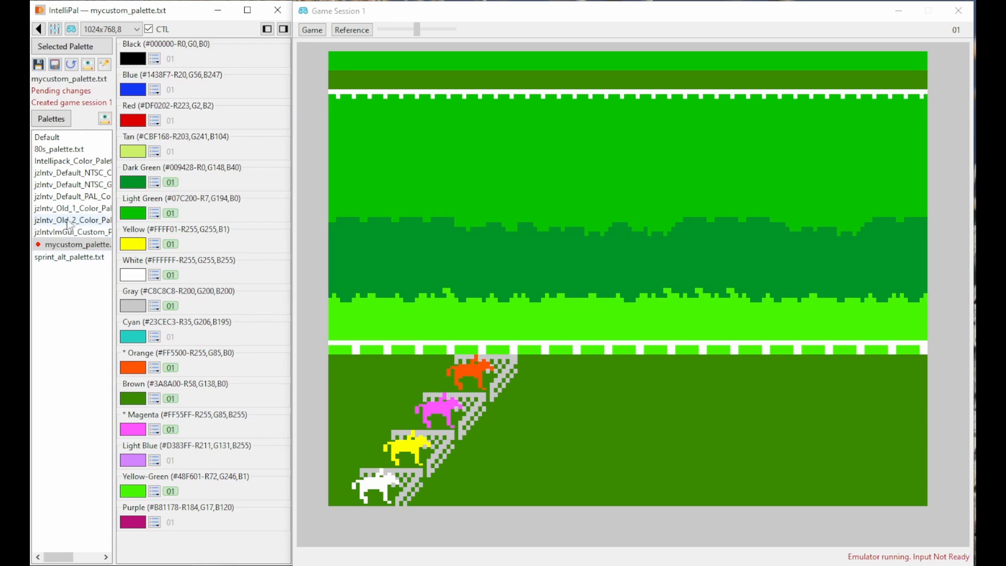
# Step: Preview the Default, 80s, sprint_alt, jzIntv and Intellipack palettes one after another on the paused horse race
pyautogui.click(50, 139)
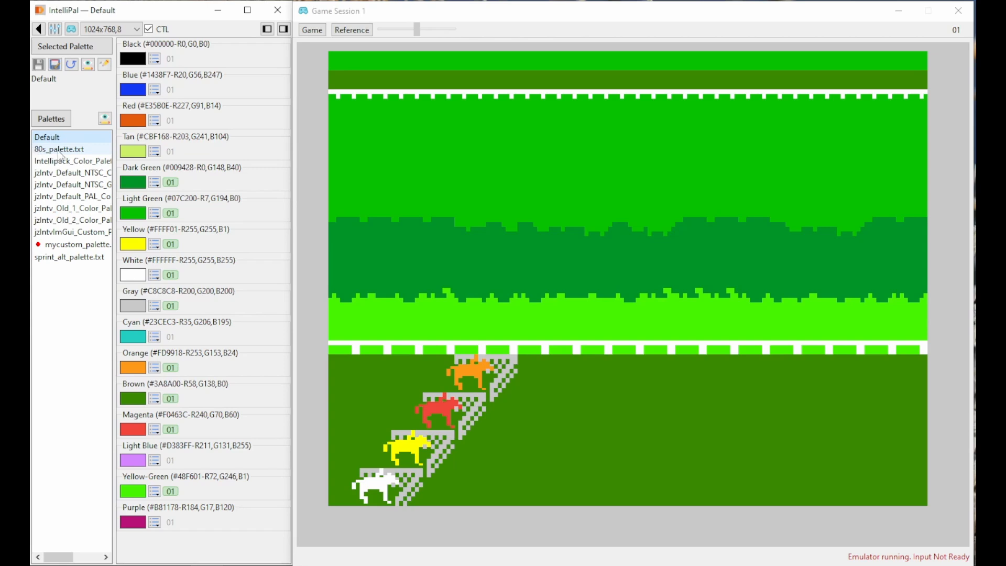
pyautogui.click(66, 151)
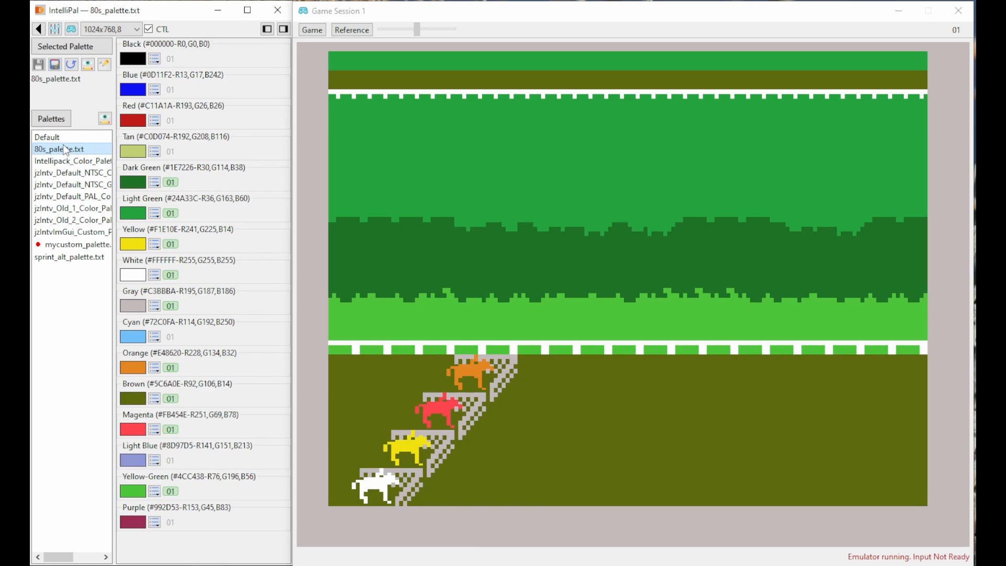
pyautogui.click(72, 261)
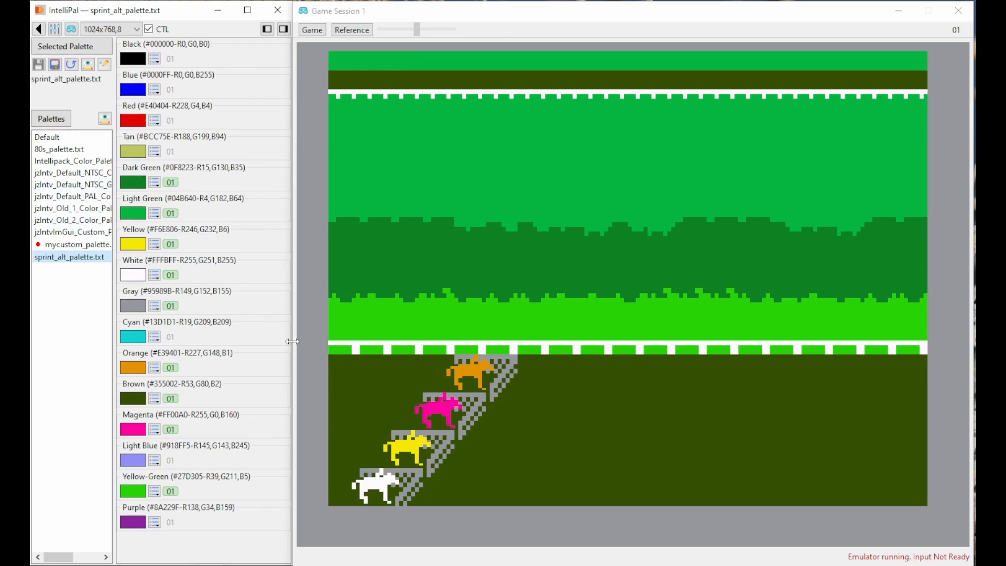
pyautogui.click(66, 231)
pyautogui.click(66, 220)
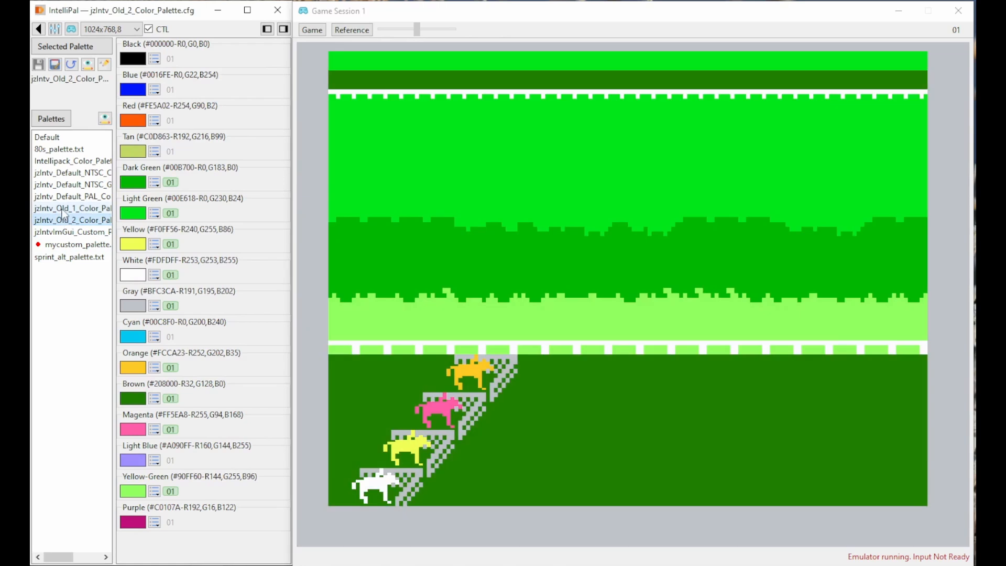
pyautogui.click(96, 185)
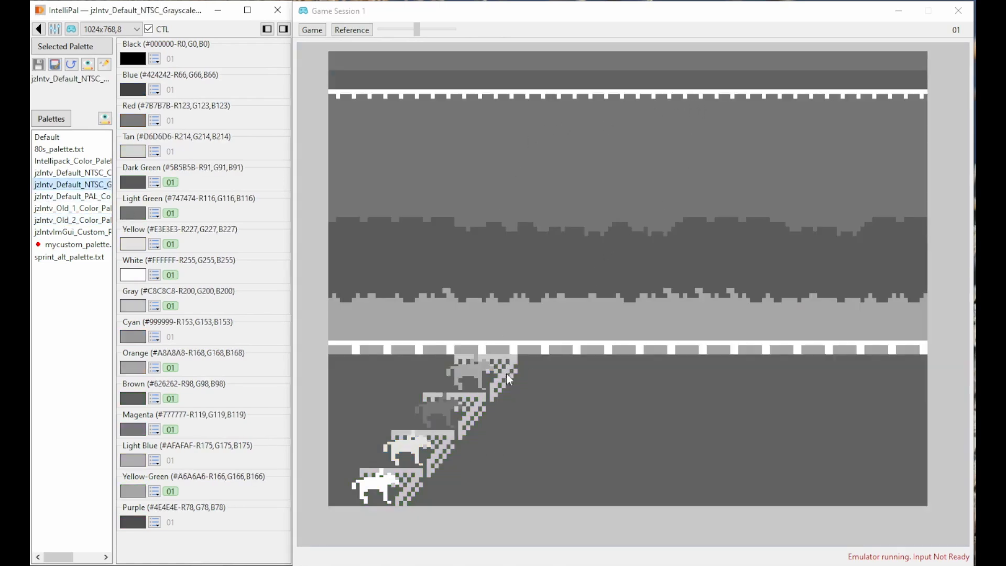
pyautogui.click(55, 149)
pyautogui.click(58, 161)
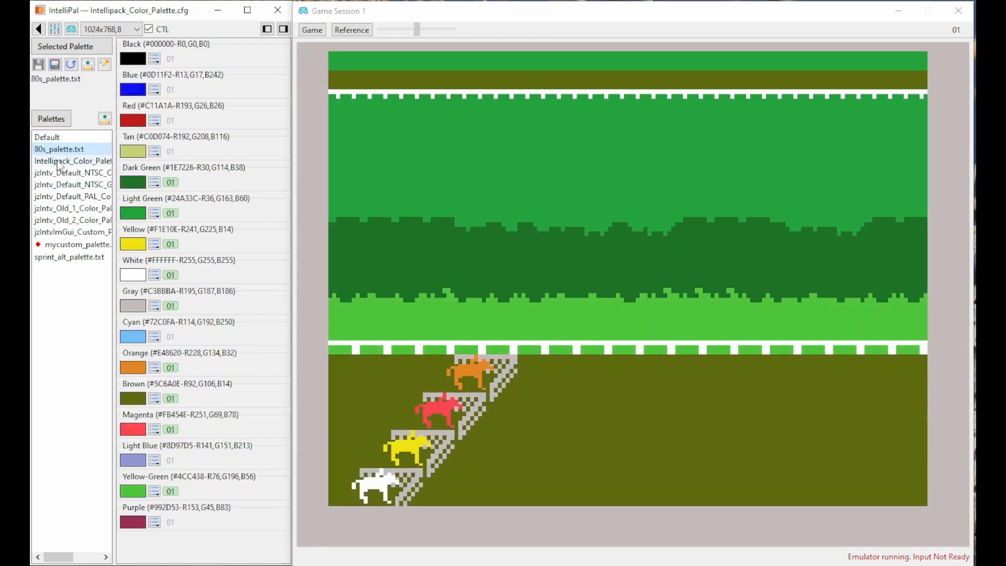
# Step: Compare mycustom_palette.txt with the Default palette on the paused race, switching between them and ending on the custom palette
pyautogui.click(60, 173)
pyautogui.click(62, 245)
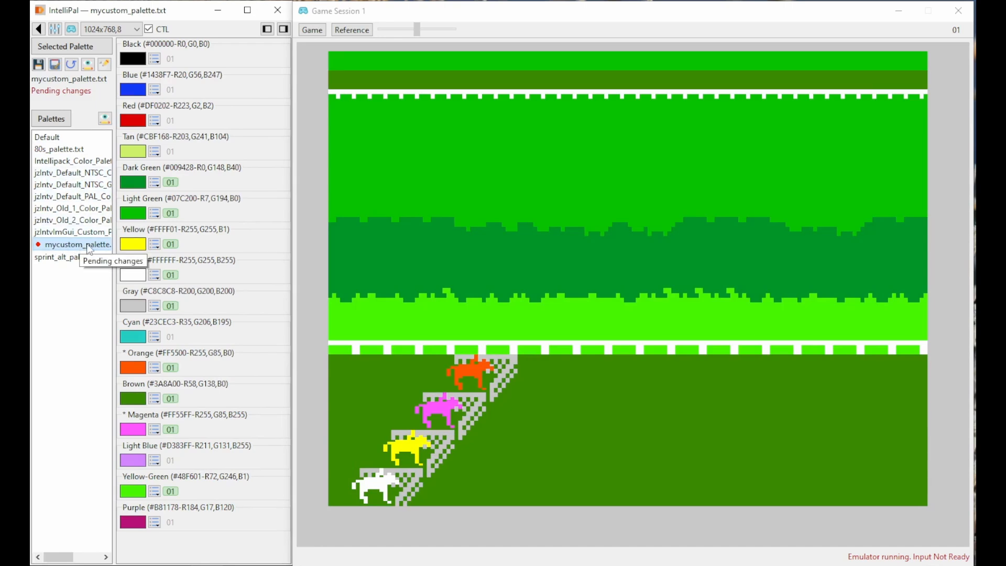
pyautogui.click(58, 138)
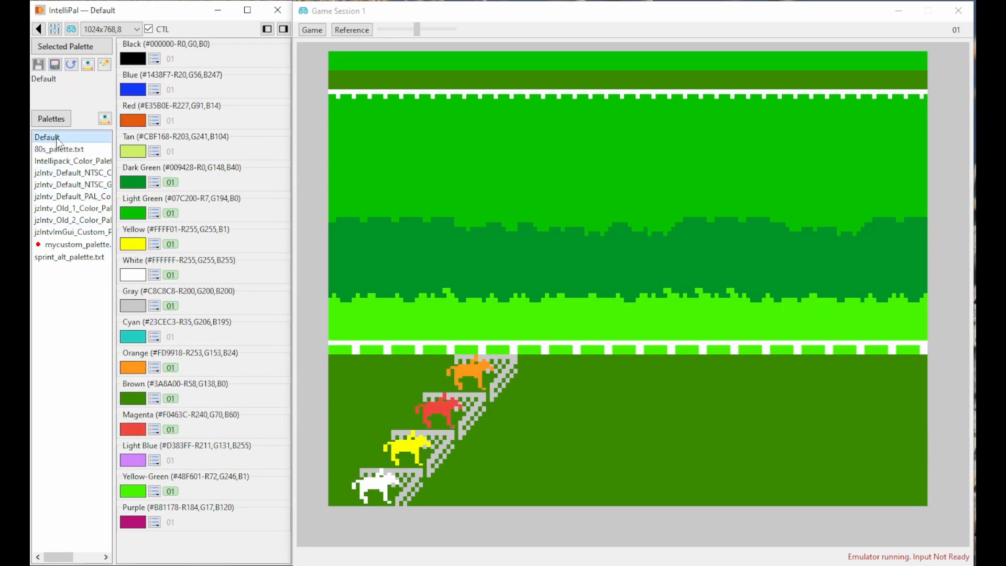
pyautogui.click(73, 247)
pyautogui.click(58, 138)
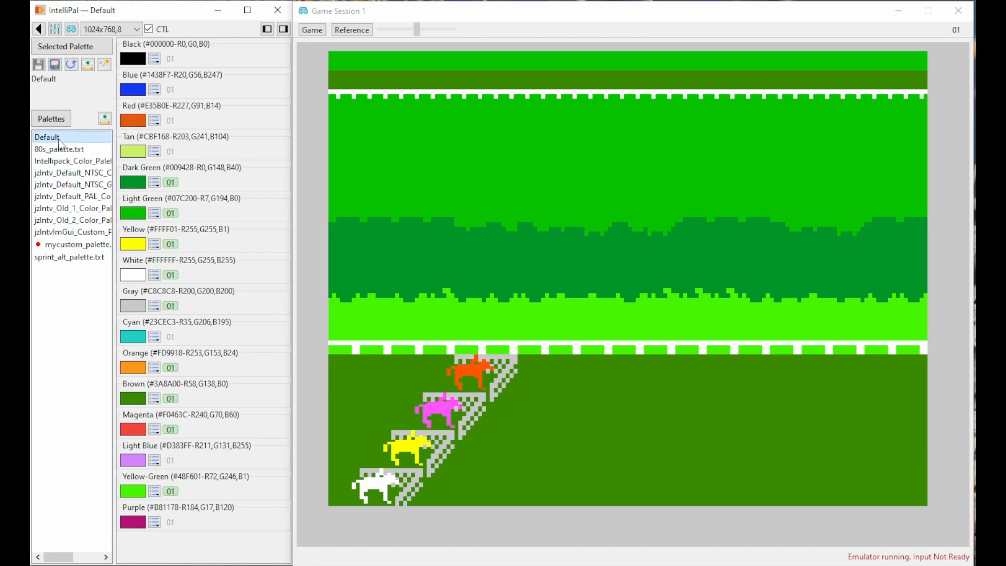
pyautogui.click(71, 245)
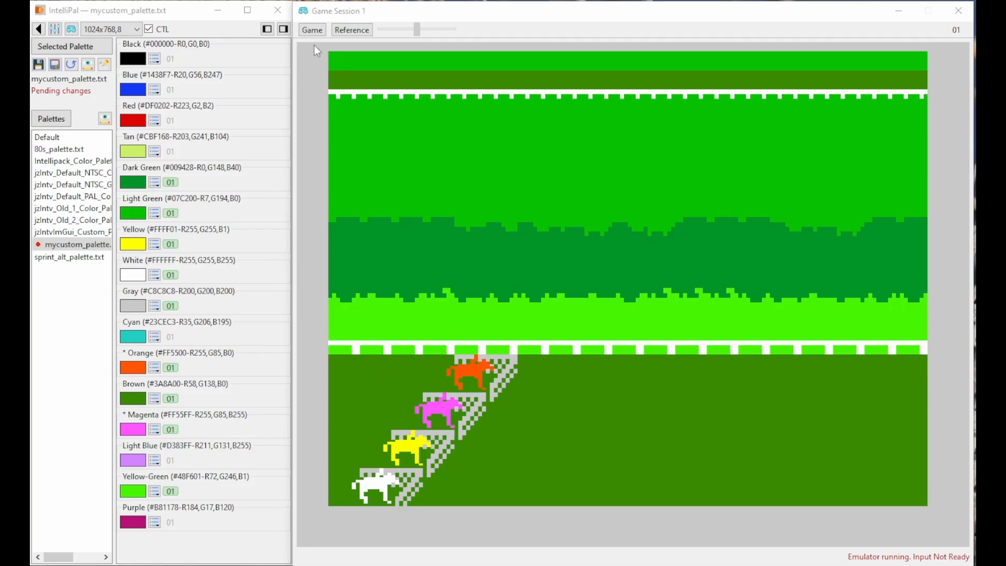
# Step: Resume the horse race and save the pending changes to mycustom_palette.txt
pyautogui.click(312, 30)
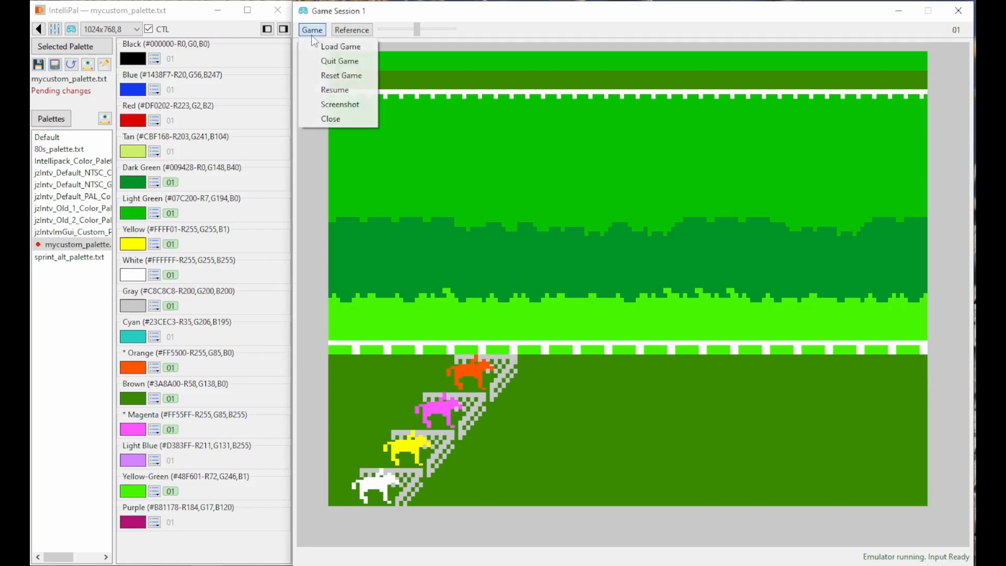
pyautogui.click(338, 95)
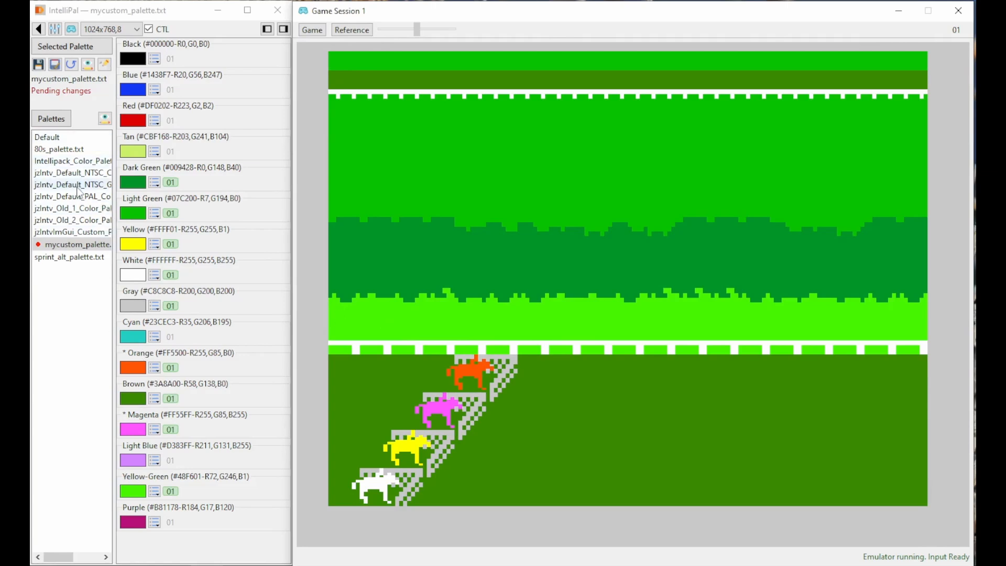
pyautogui.click(37, 65)
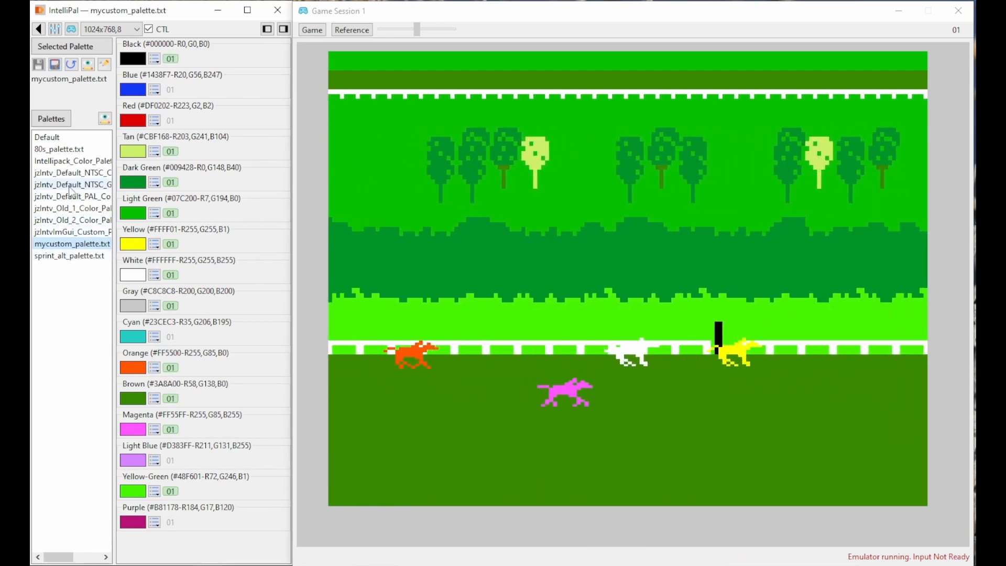
# Step: Preview the 80s, Intellipack and jzIntv palettes on the running race, and return to mycustom_palette.txt
pyautogui.click(64, 151)
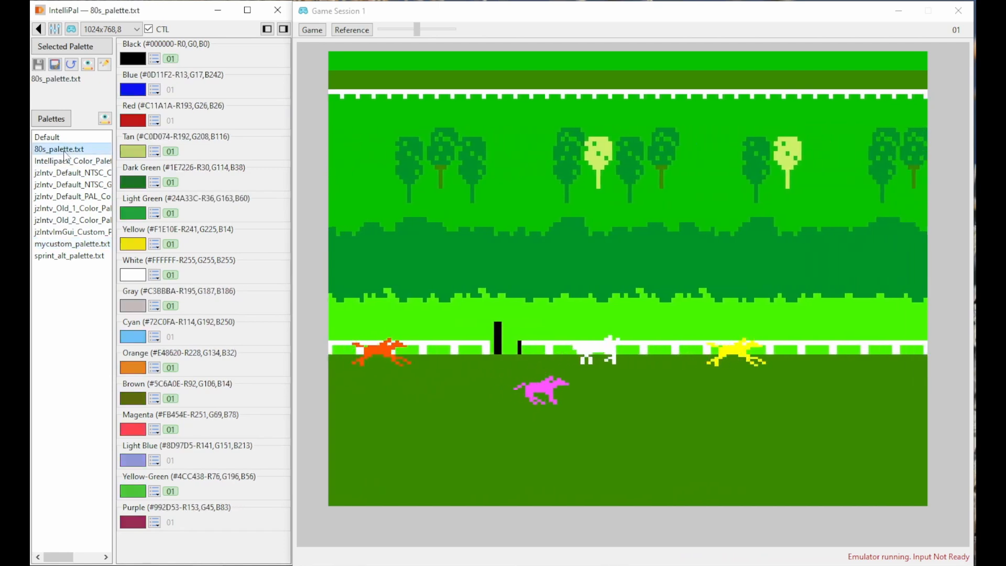
pyautogui.press('Down')
pyautogui.press('Down')
pyautogui.press('Down')
pyautogui.press('Down')
pyautogui.press('Down')
pyautogui.press('Down')
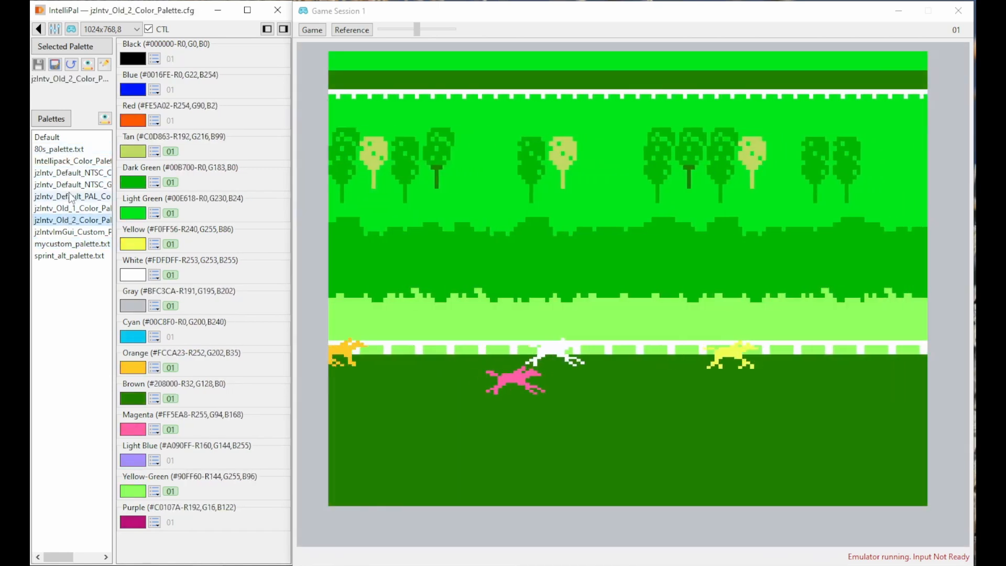
pyautogui.click(71, 198)
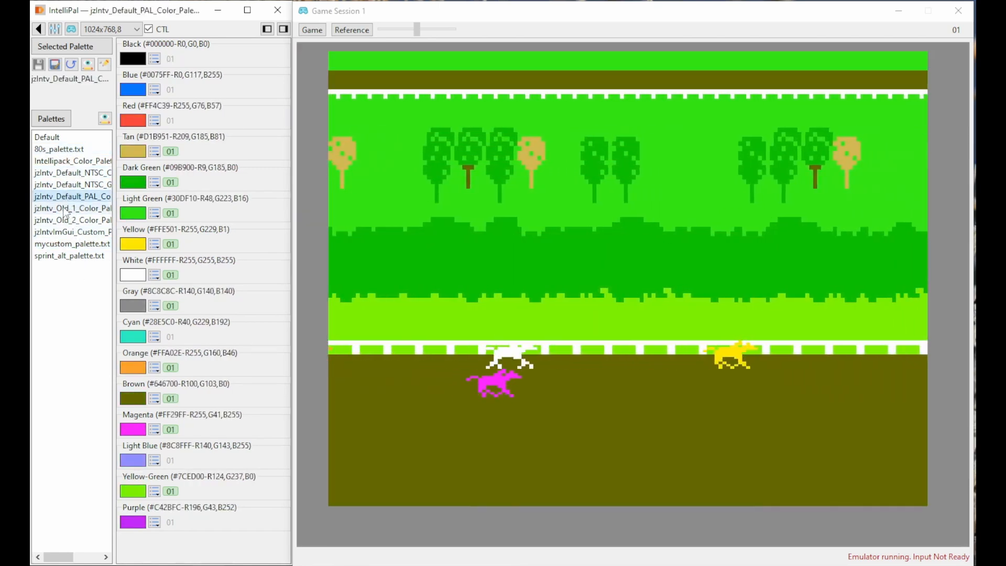
pyautogui.click(58, 151)
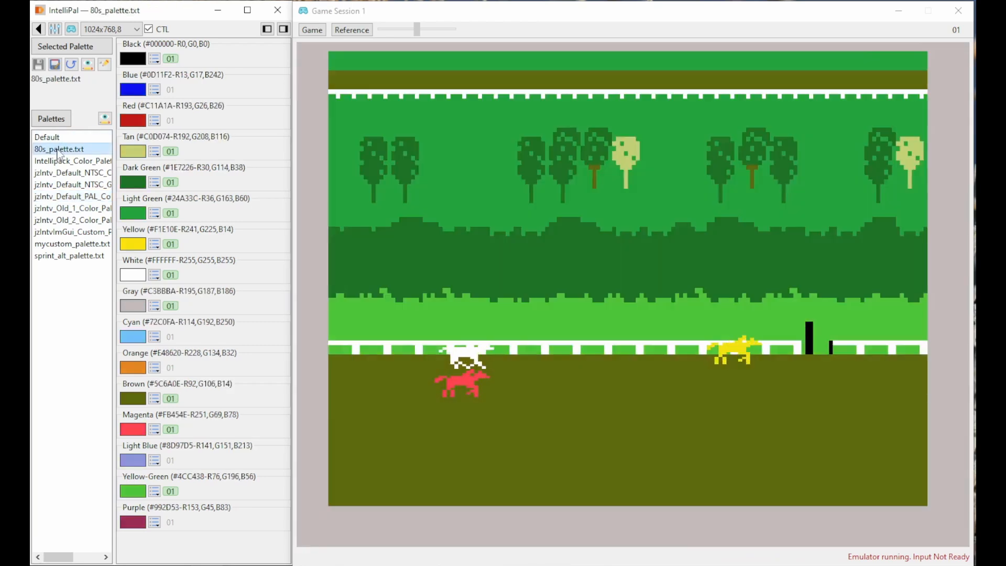
pyautogui.click(61, 245)
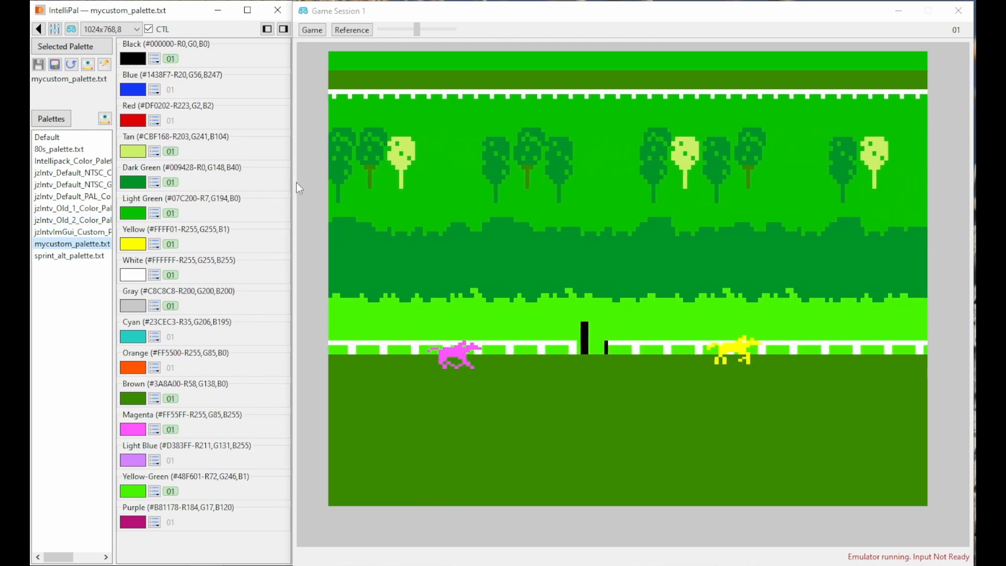
# Step: Reset the Horse Racing game to its title screen and quit it
pyautogui.click(316, 31)
pyautogui.click(338, 74)
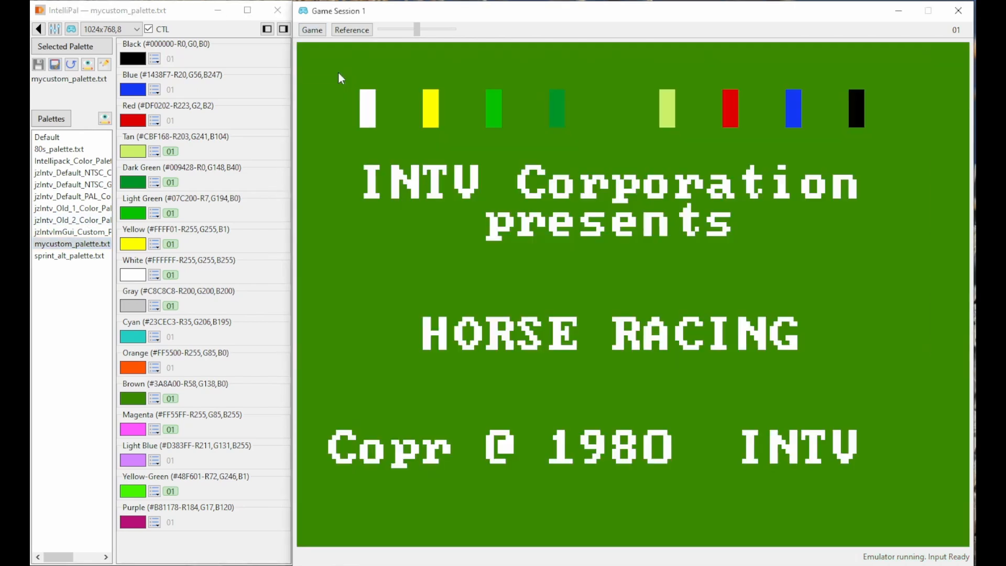
pyautogui.click(320, 32)
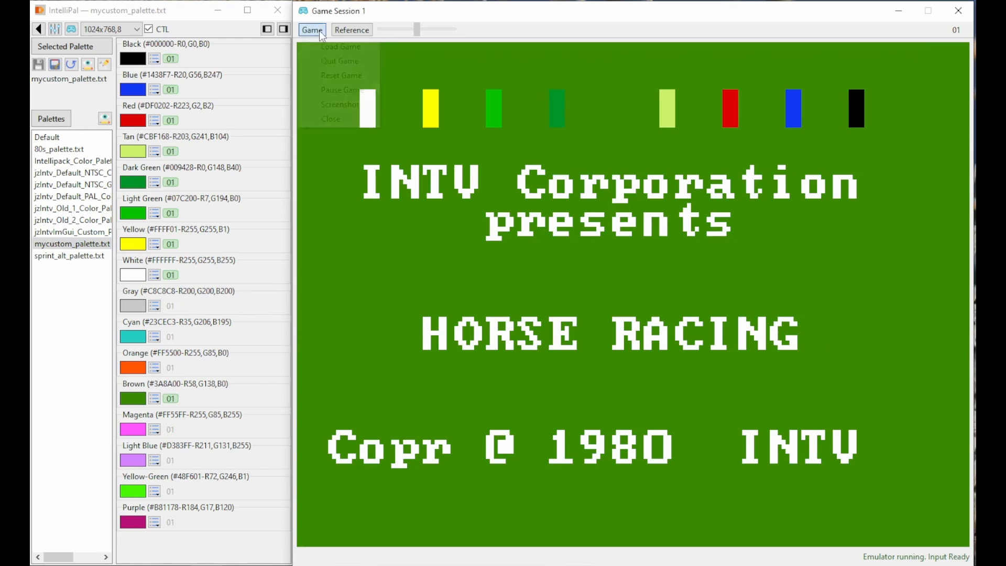
pyautogui.click(325, 61)
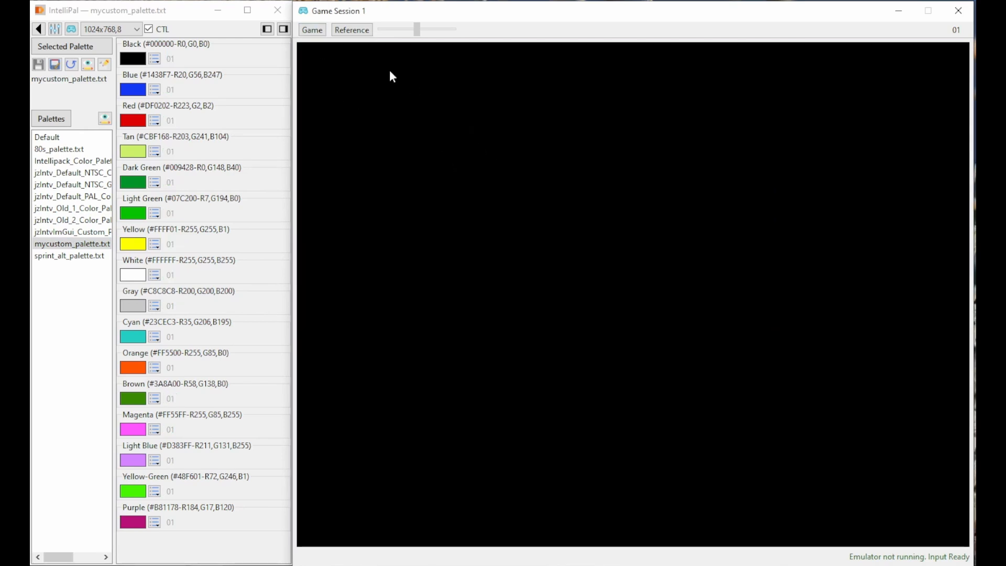
# Step: Load the ROM BurgerTime! (1982).int from the demo roms folder into Game Session 1
pyautogui.click(315, 30)
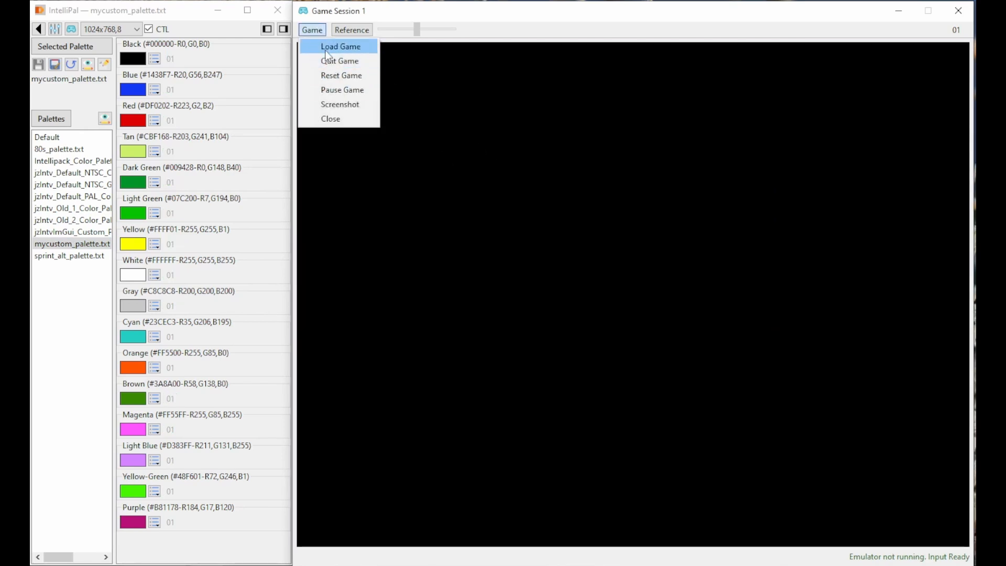
pyautogui.click(326, 48)
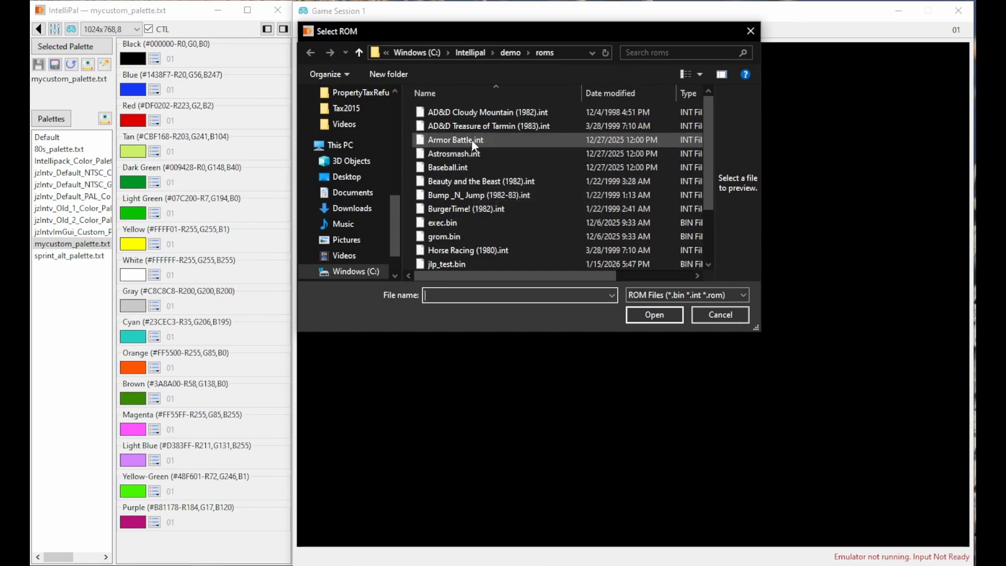
pyautogui.click(468, 210)
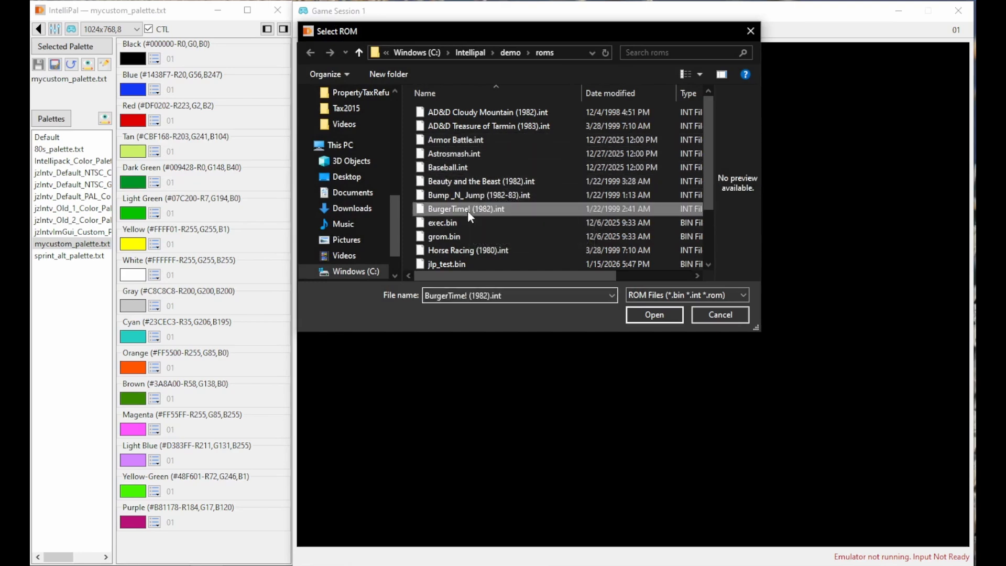
pyautogui.click(655, 316)
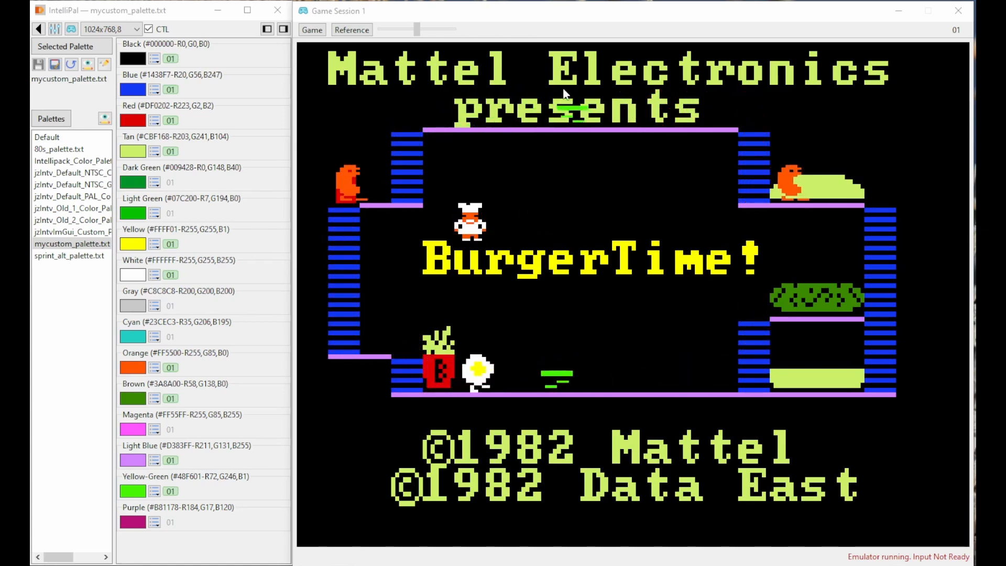
# Step: Start a one-player BurgerTime! game and pause it once enemies enter the first level
pyautogui.click(556, 23)
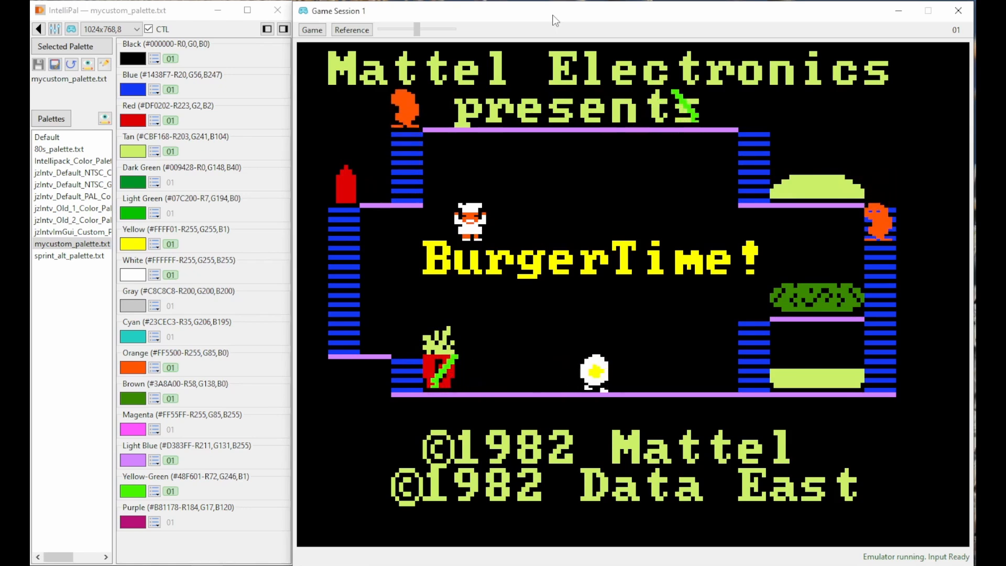
pyautogui.press('Return')
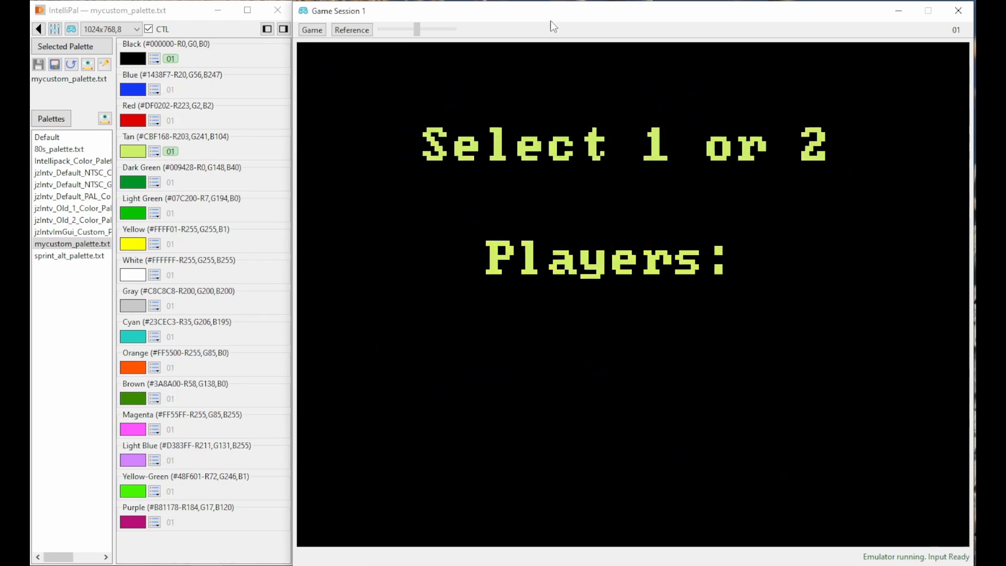
pyautogui.press('1')
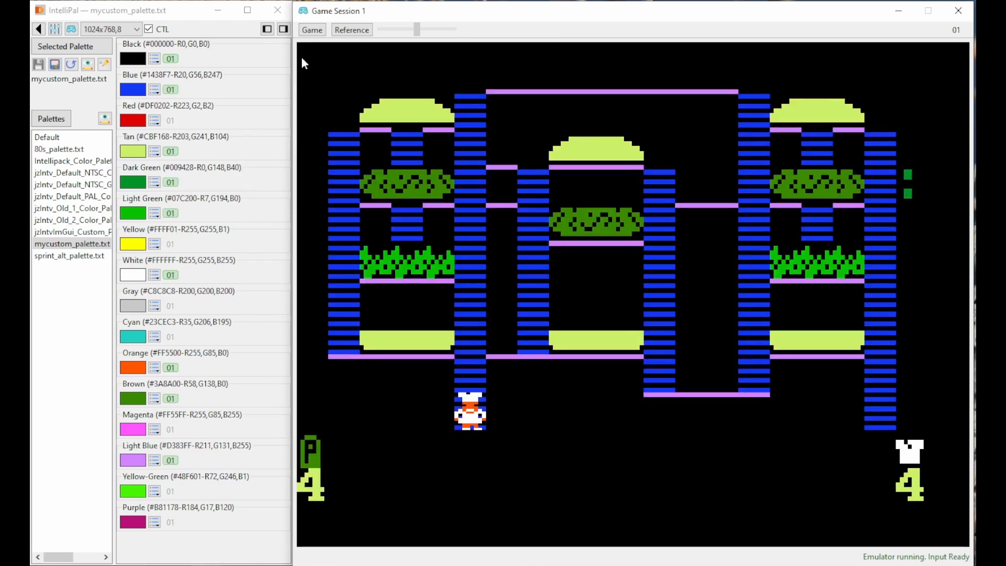
pyautogui.click(313, 30)
pyautogui.click(331, 94)
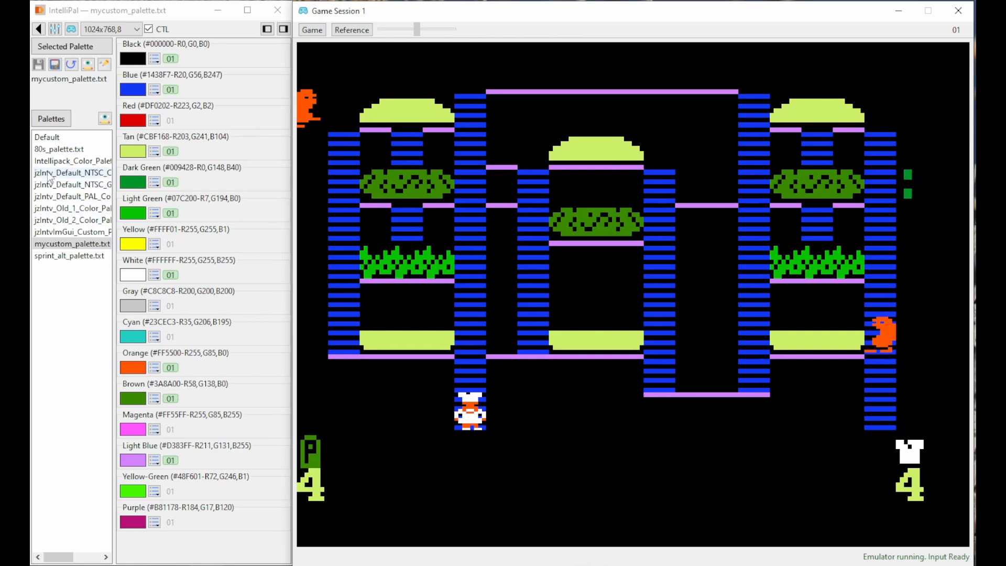
# Step: Save a copy of 80s_palette.txt as a new palette named BT_Palette
pyautogui.click(52, 151)
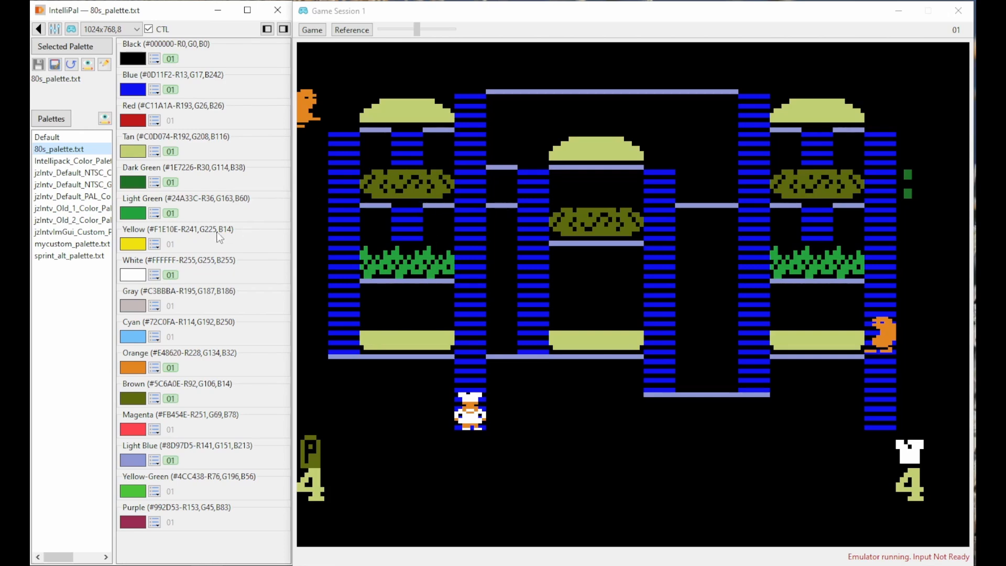
pyautogui.click(54, 65)
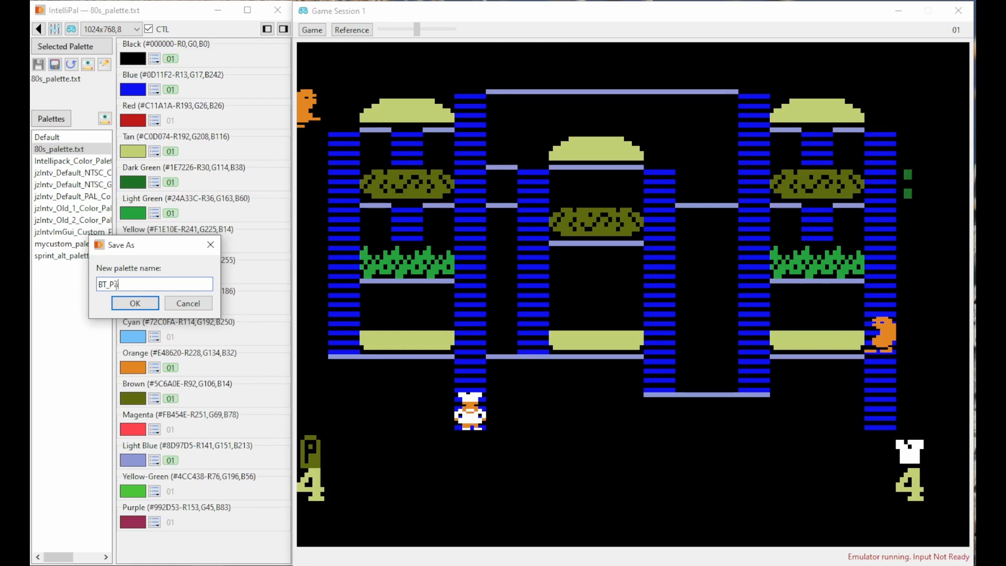
pyautogui.write('tte')
pyautogui.click(135, 303)
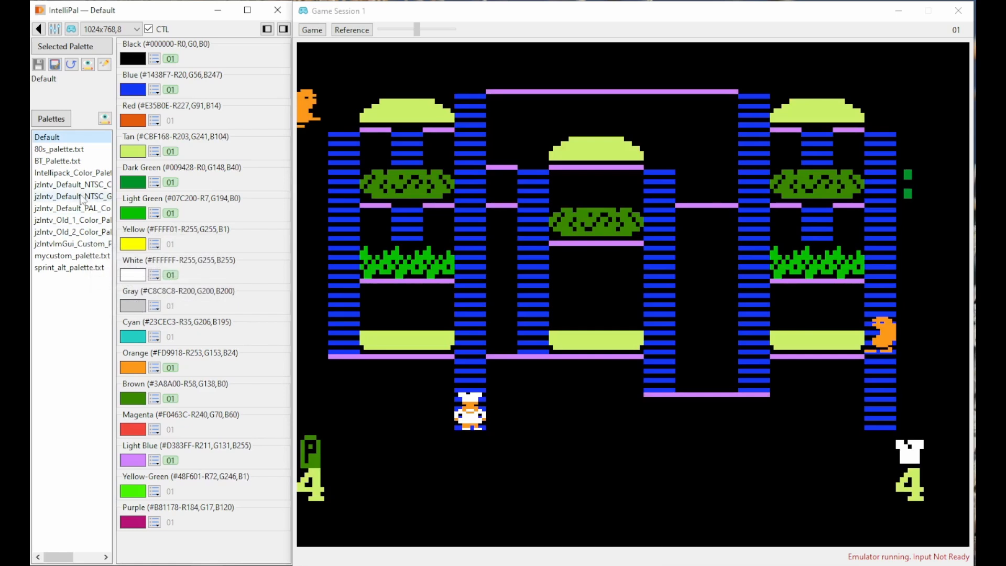
# Step: Compare 80s_palette.txt and BT_Palette.txt by switching between them on the paused BurgerTime! level, ending on BT_Palette.txt
pyautogui.click(50, 149)
pyautogui.click(55, 161)
pyautogui.click(64, 153)
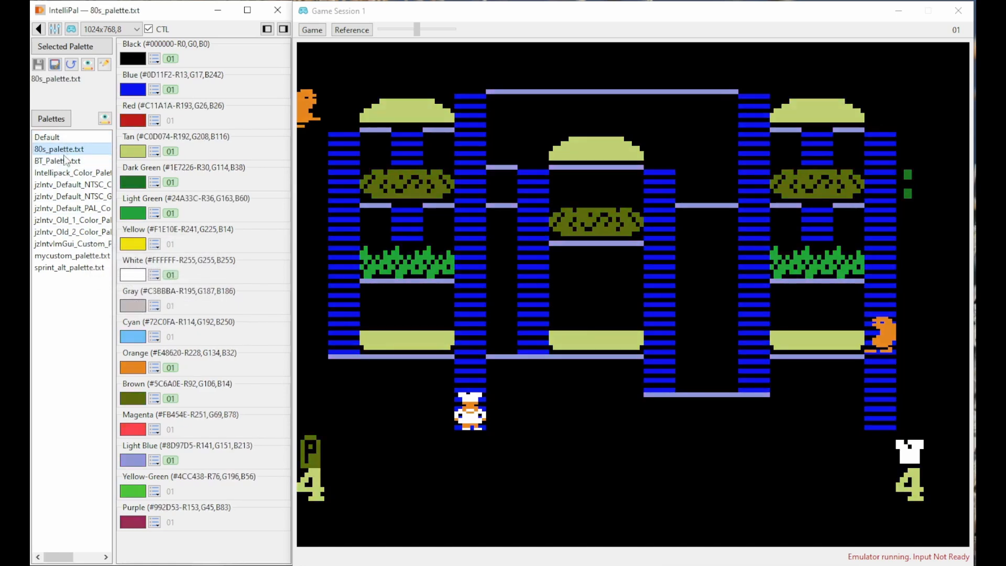
pyautogui.click(65, 161)
pyautogui.click(64, 151)
pyautogui.click(65, 161)
pyautogui.click(64, 151)
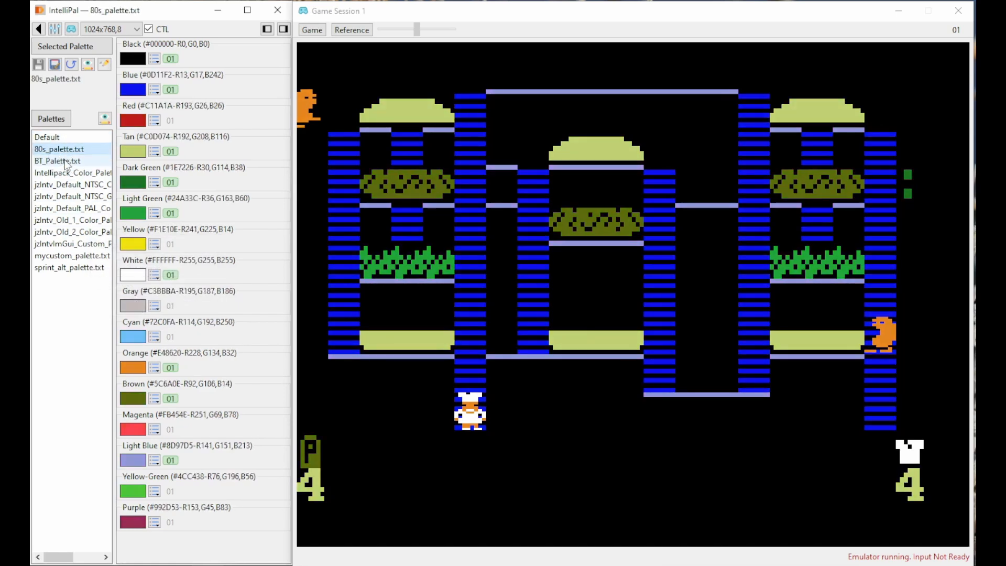
pyautogui.click(64, 161)
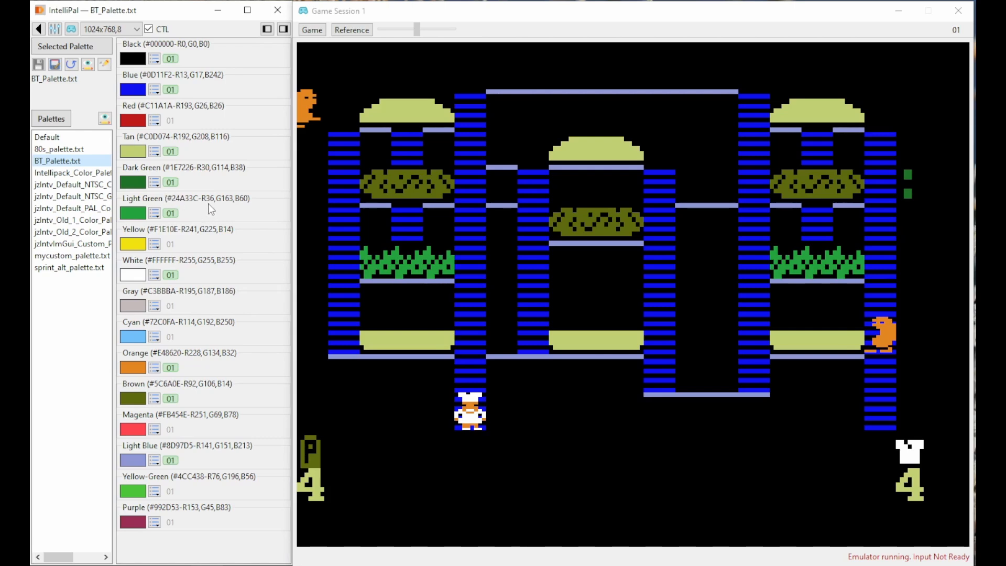
# Step: Isolate the Light Green and Brown colours to inspect where the game uses them, and clear the isolation
pyautogui.click(154, 212)
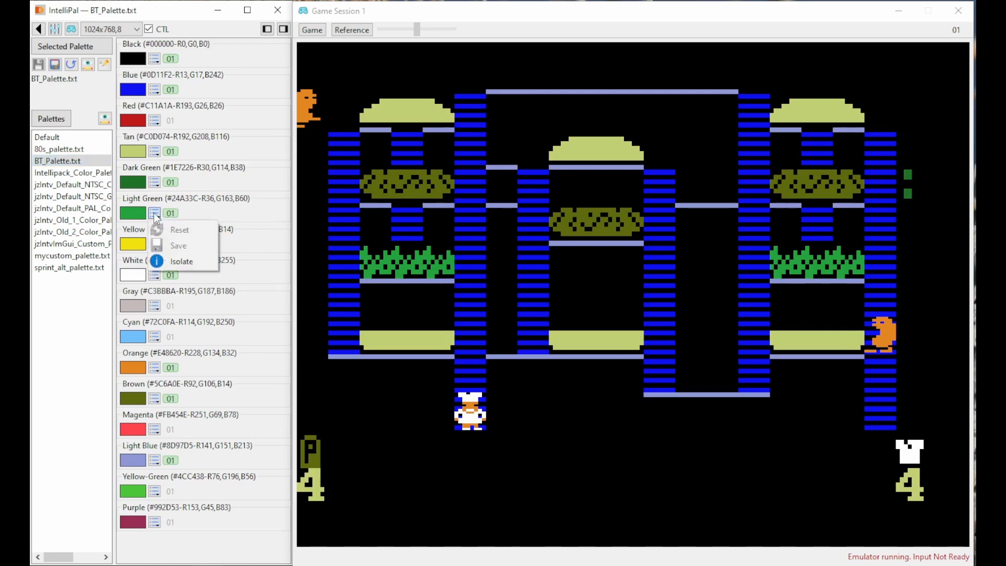
pyautogui.click(186, 261)
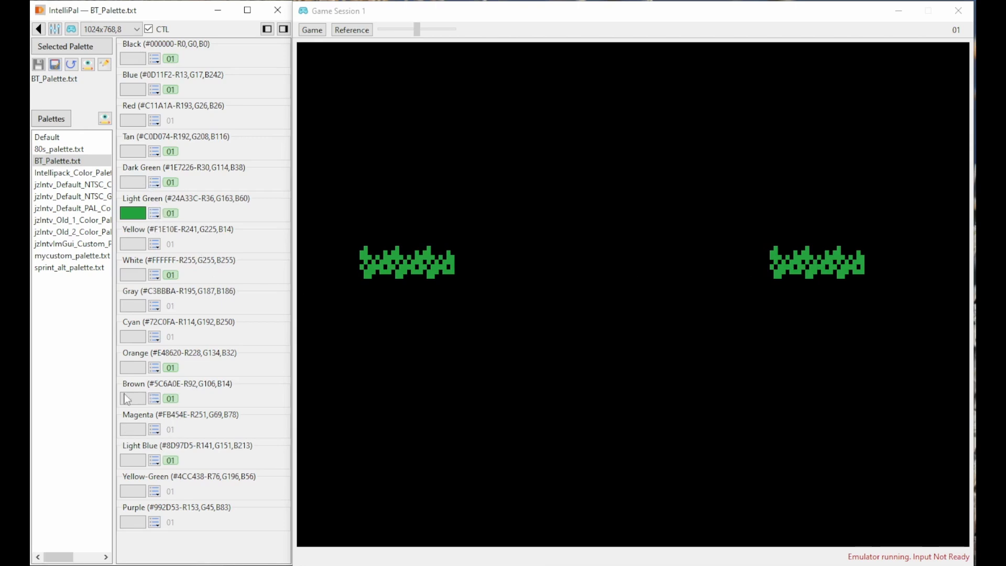
pyautogui.click(154, 399)
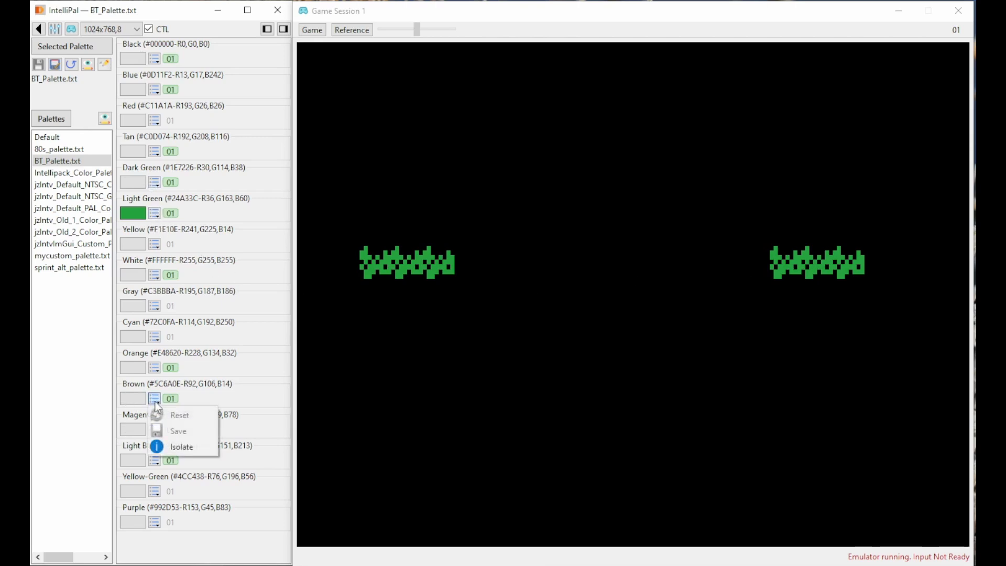
pyautogui.click(175, 448)
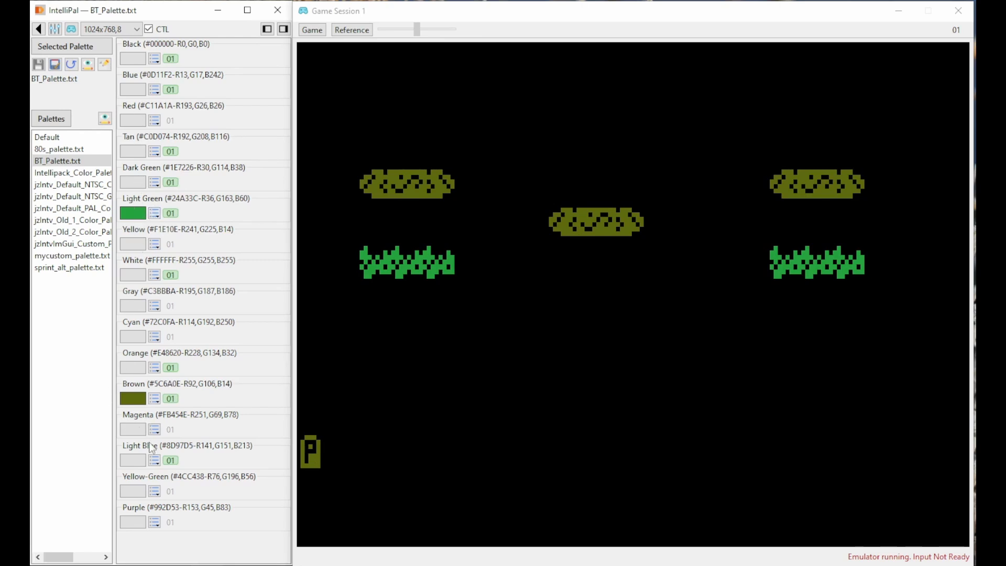
pyautogui.click(154, 399)
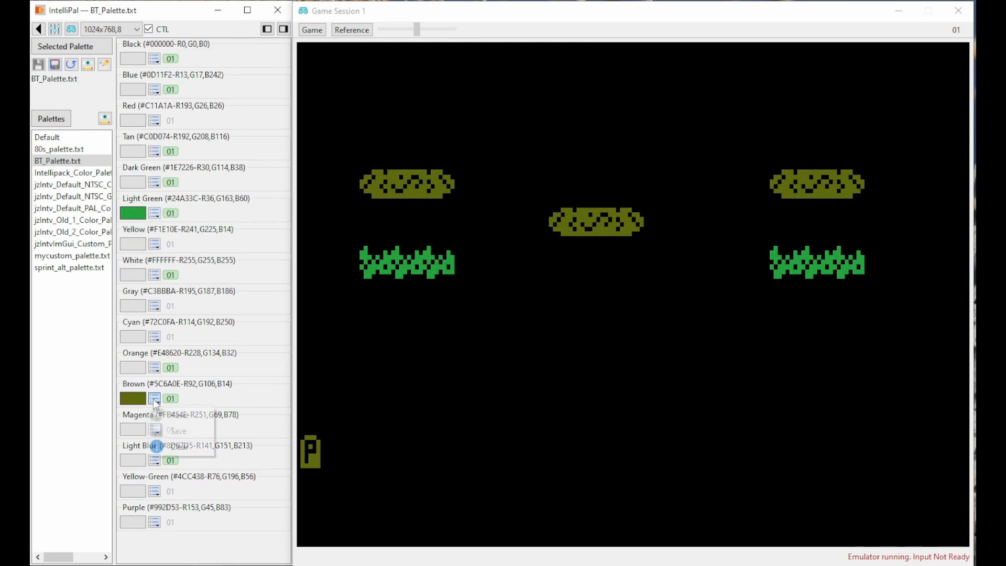
pyautogui.click(178, 446)
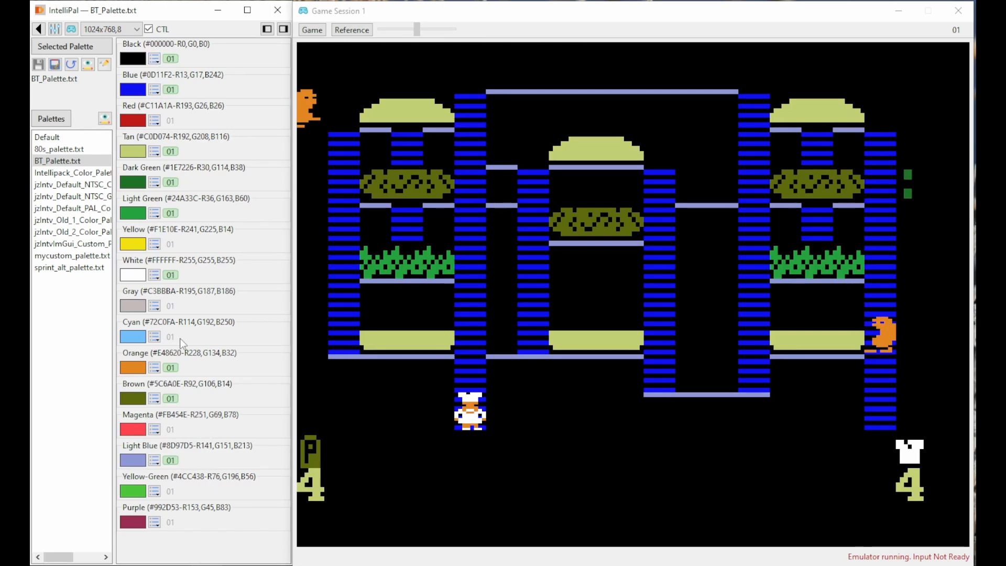
# Step: Isolate the Dark Green colour to inspect where the paused BurgerTime! level uses it, and clear the isolation
pyautogui.click(155, 182)
pyautogui.click(171, 232)
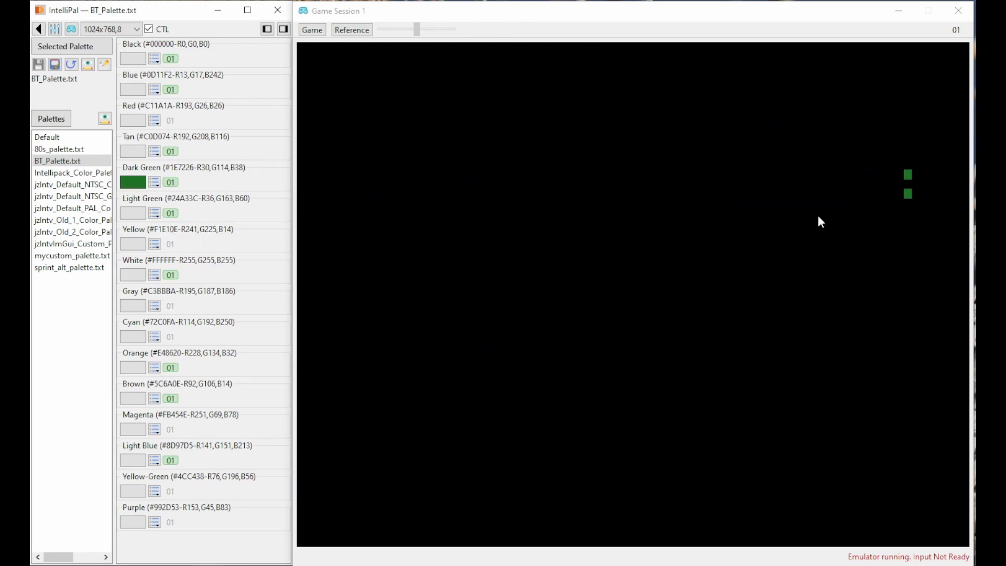
pyautogui.click(154, 181)
pyautogui.click(164, 228)
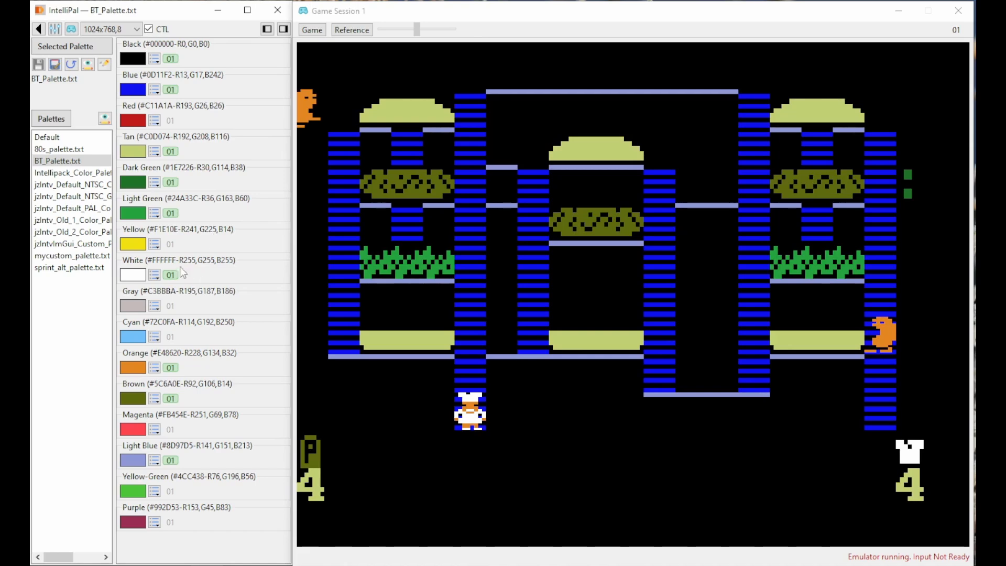
# Step: Brighten BT_Palette.txt's Light Green to #32E252, applying it to the game to preview the change
pyautogui.click(134, 215)
pyautogui.moveTo(361, 216); pyautogui.dragTo(359, 186)
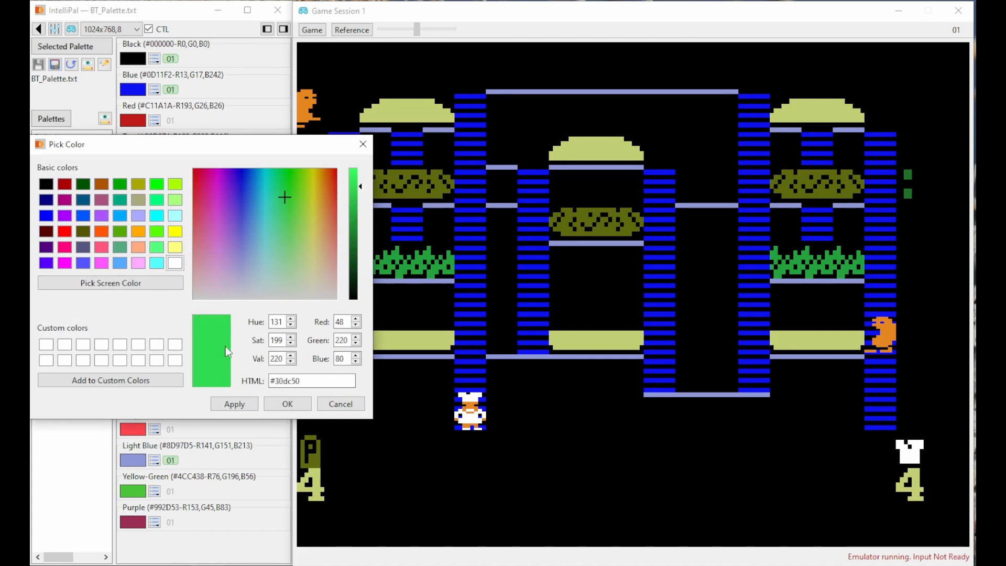
pyautogui.click(237, 405)
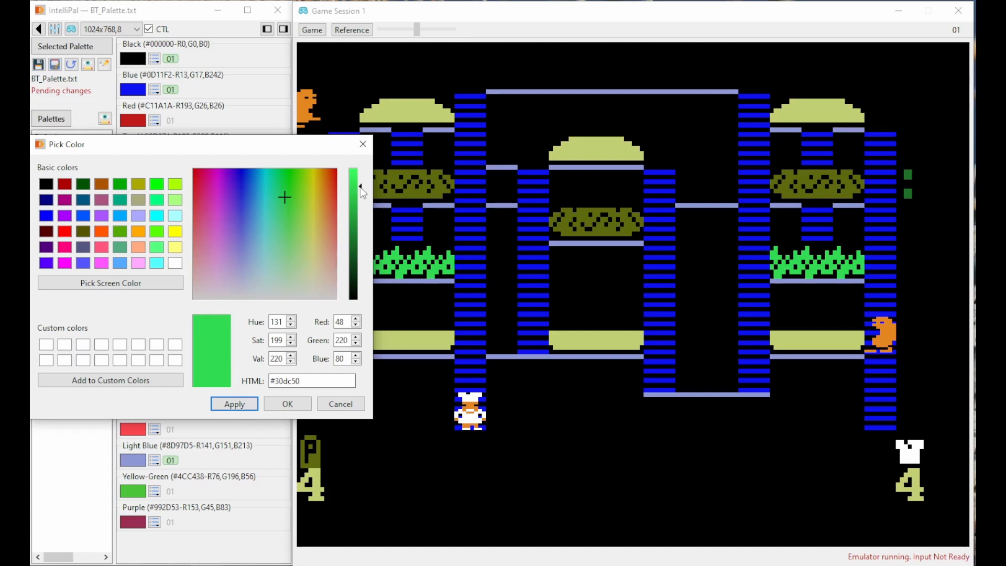
pyautogui.moveTo(361, 189); pyautogui.dragTo(360, 186)
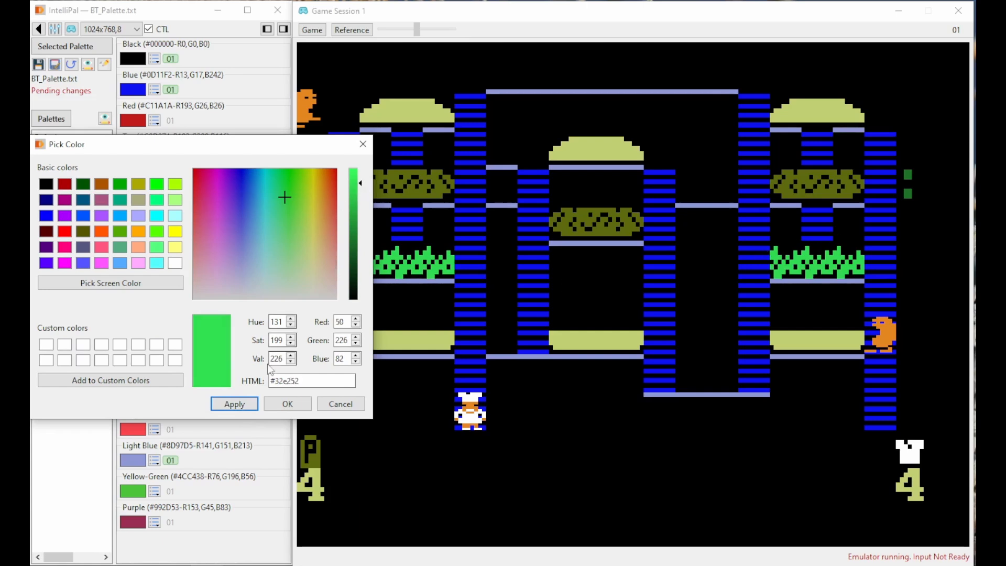
pyautogui.click(234, 407)
pyautogui.click(275, 405)
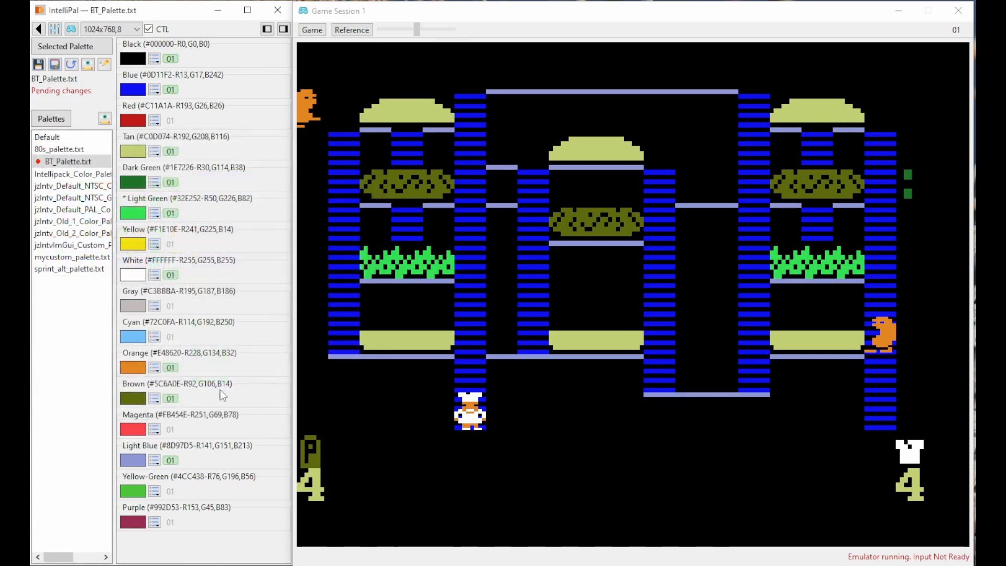
# Step: Preview #AA5500 and #555500 as BT_Palette.txt's Brown on the paused level, and set it to the darker #464600
pyautogui.click(130, 399)
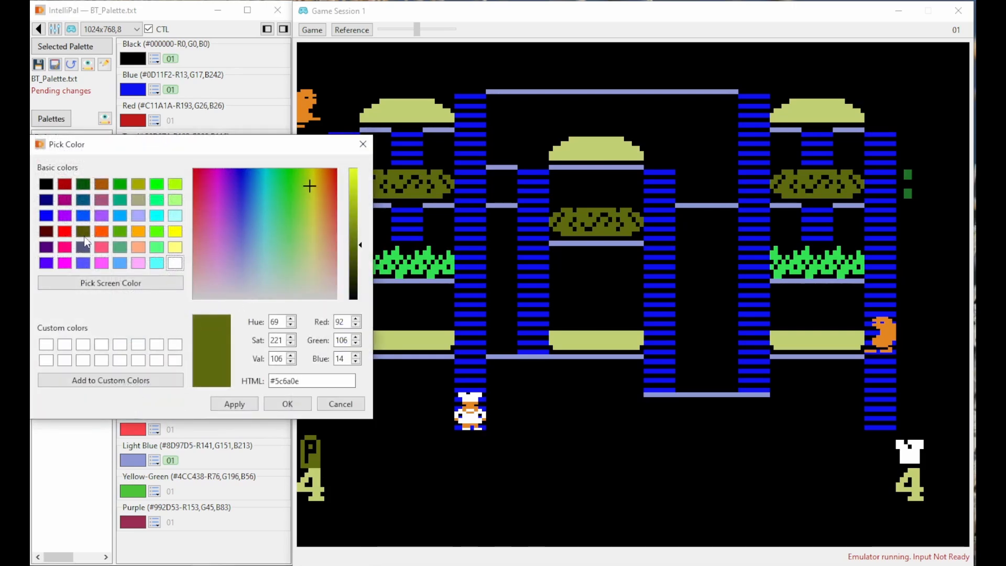
pyautogui.click(102, 184)
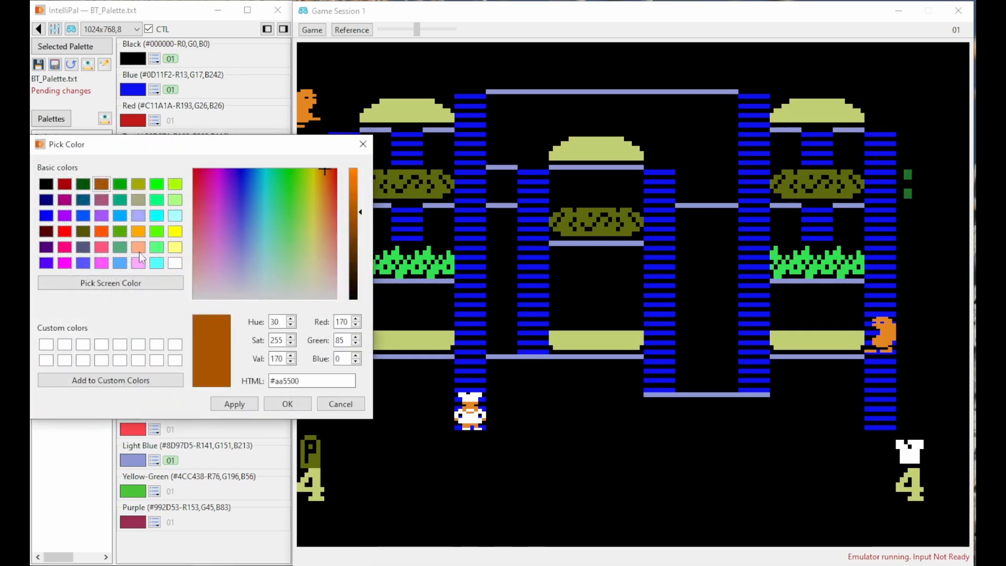
pyautogui.click(241, 408)
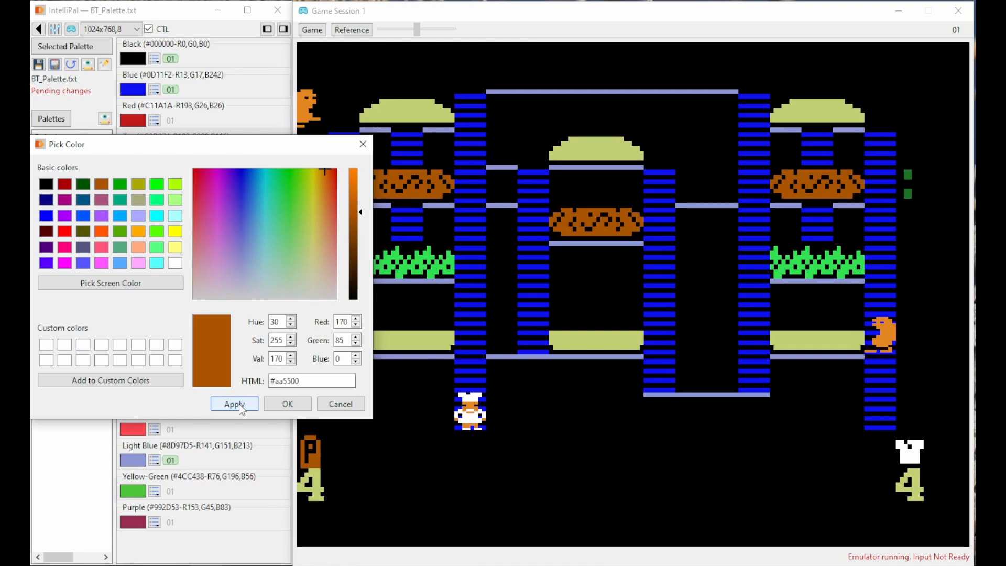
pyautogui.click(83, 231)
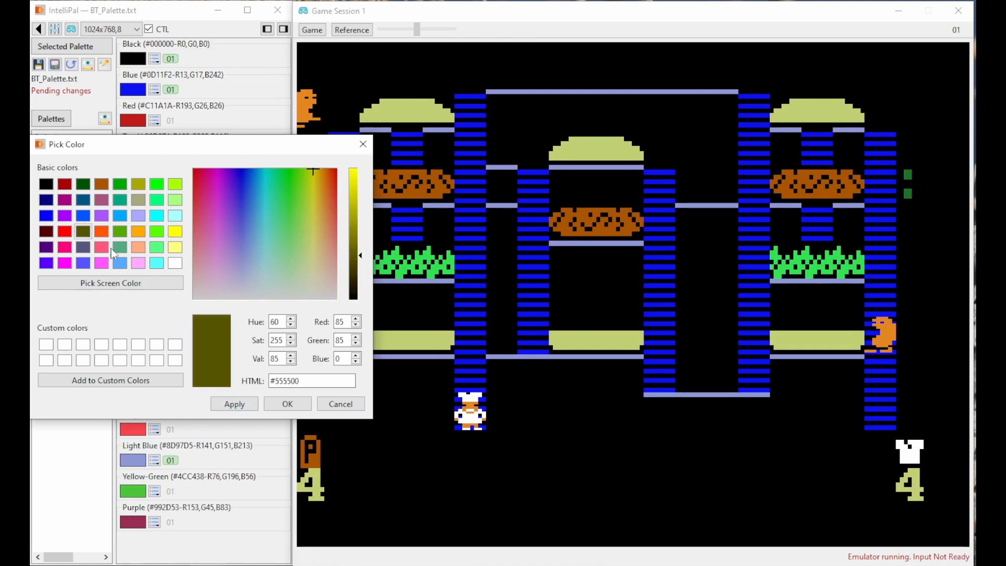
pyautogui.click(234, 408)
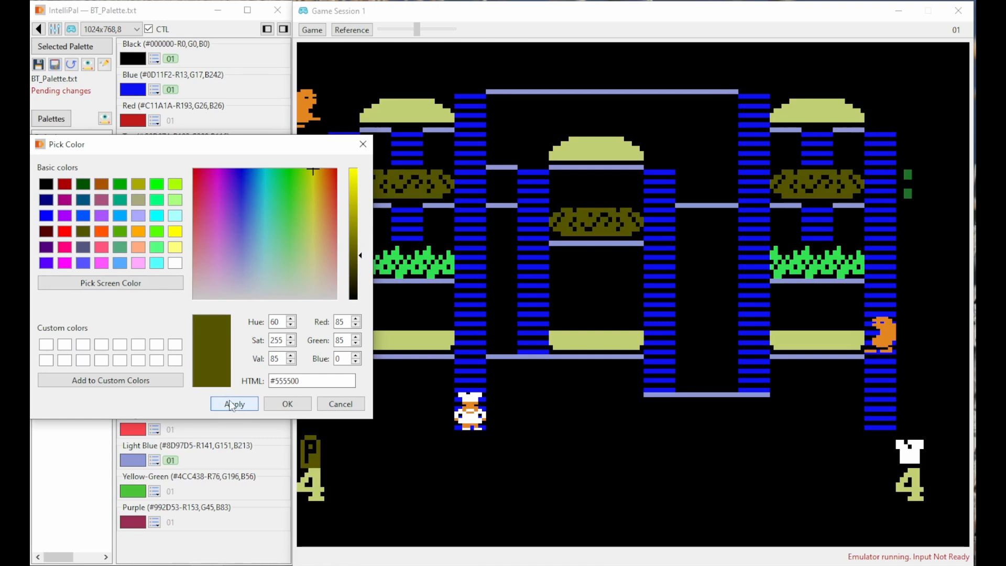
pyautogui.click(361, 253)
pyautogui.moveTo(361, 254); pyautogui.dragTo(362, 265)
pyautogui.click(235, 404)
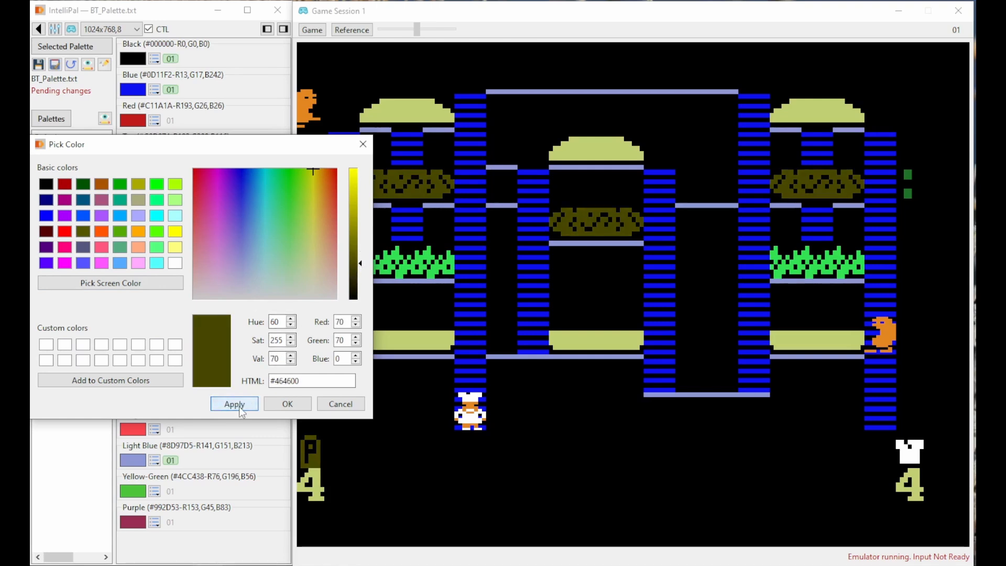
pyautogui.click(287, 404)
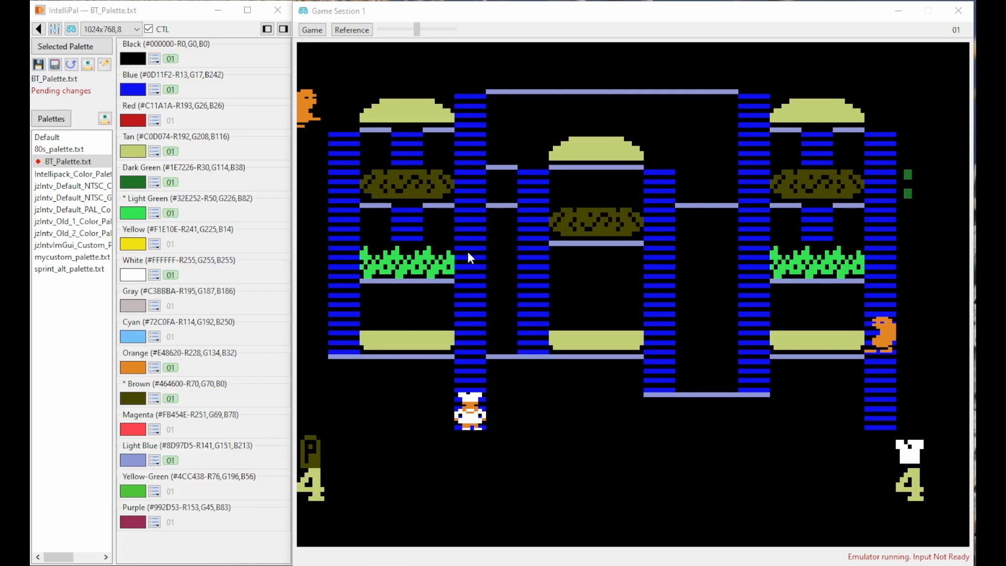
# Step: Switch between 80s_palette.txt and BT_Palette.txt to compare the changed Light Green and Brown, ending on BT_Palette.txt
pyautogui.click(63, 152)
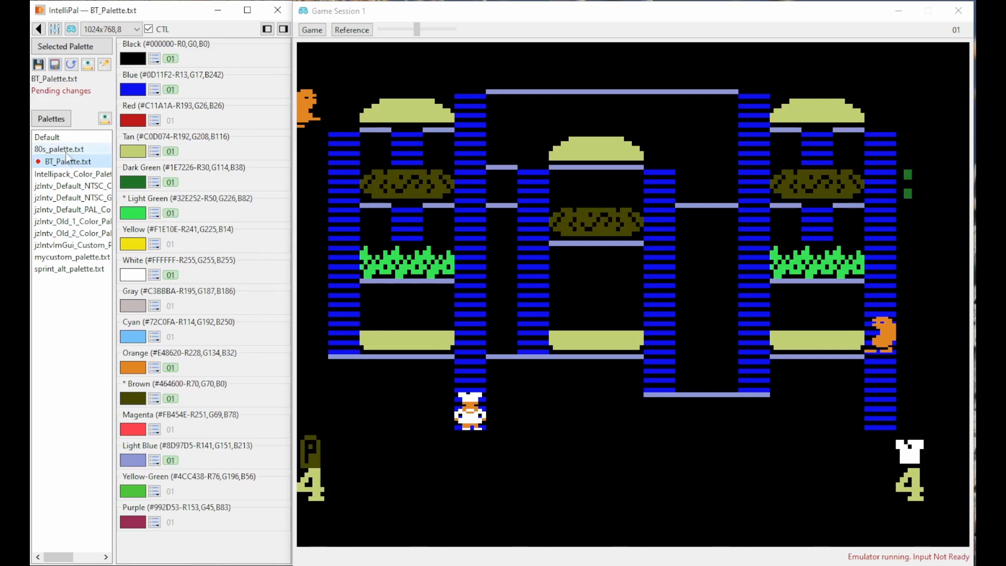
pyautogui.click(65, 149)
pyautogui.click(67, 164)
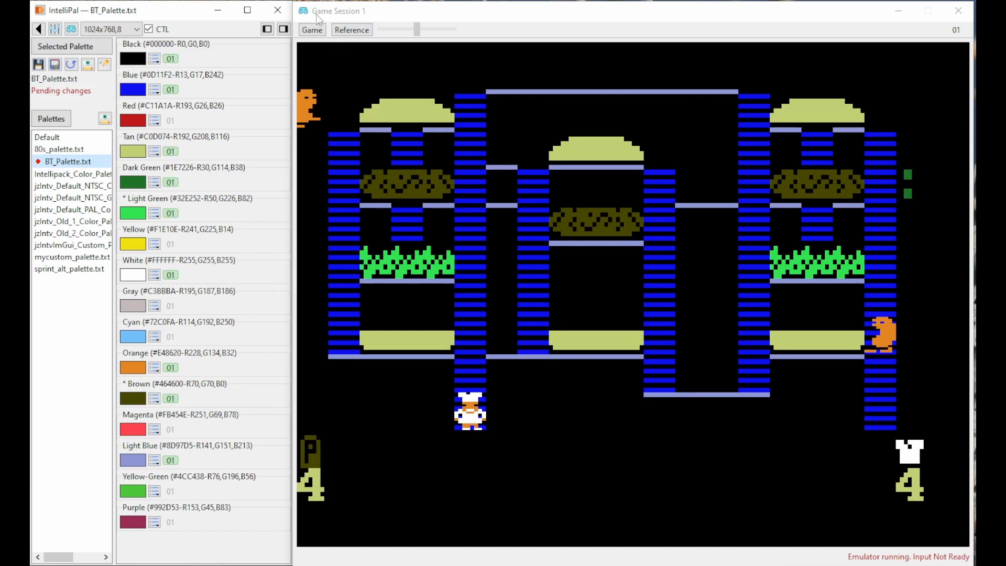
# Step: Set 80s_palette.txt as the game session's reference palette
pyautogui.click(352, 30)
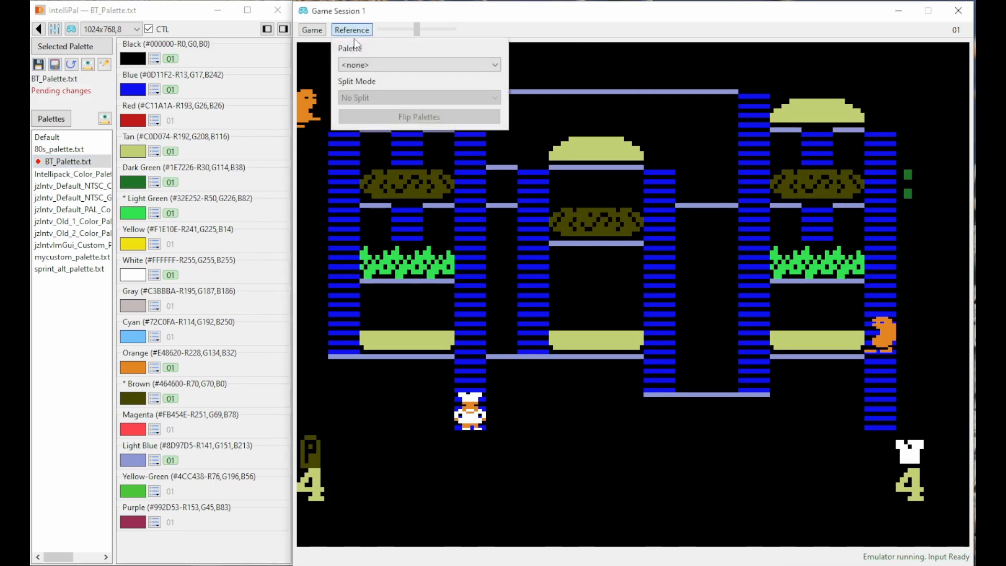
pyautogui.click(365, 67)
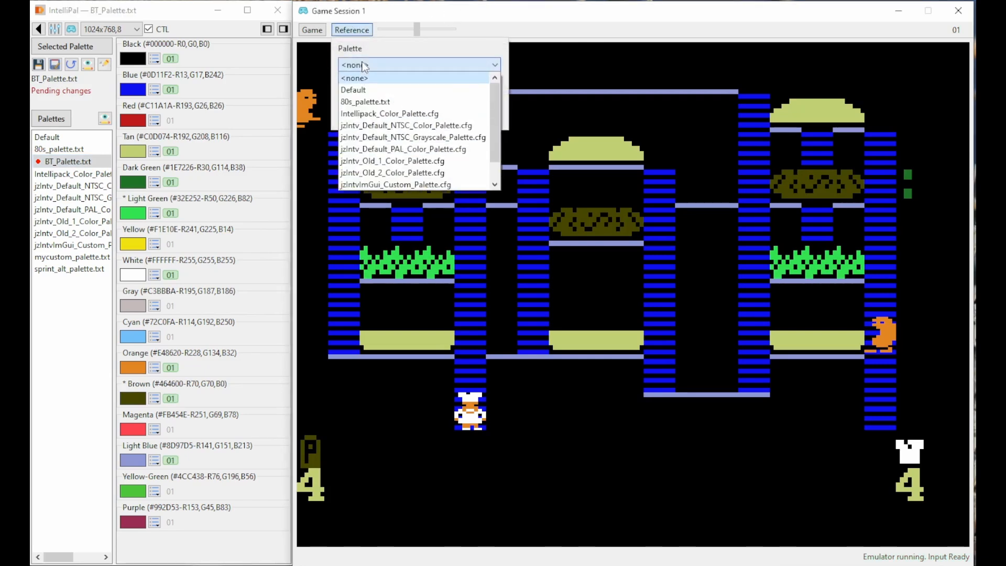
pyautogui.click(368, 101)
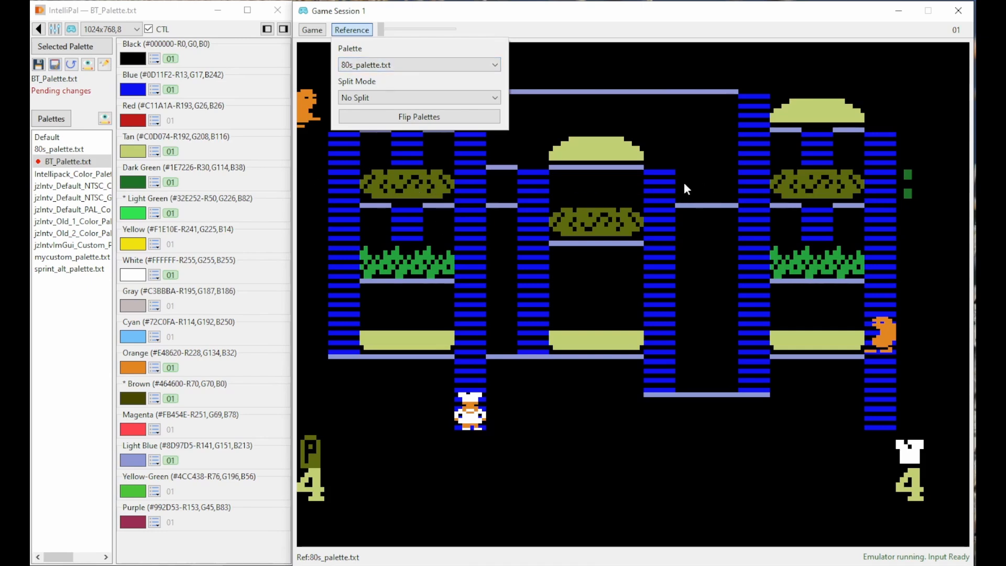
# Step: Switch through several other palettes with the reference palette displayed without a split, ending on BT_Palette.txt
pyautogui.click(61, 198)
pyautogui.click(62, 221)
pyautogui.click(62, 245)
pyautogui.click(63, 211)
pyautogui.click(61, 198)
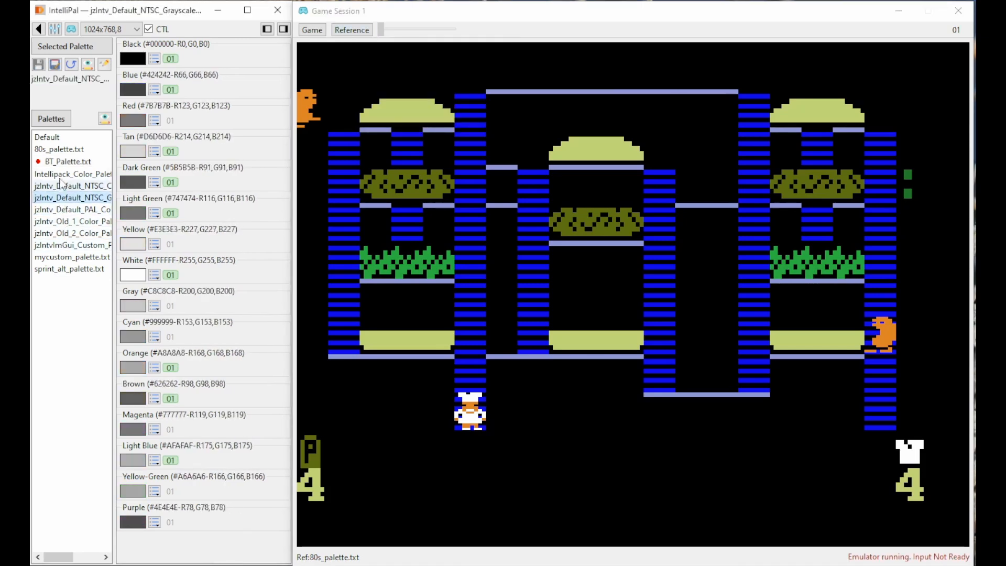
pyautogui.click(62, 174)
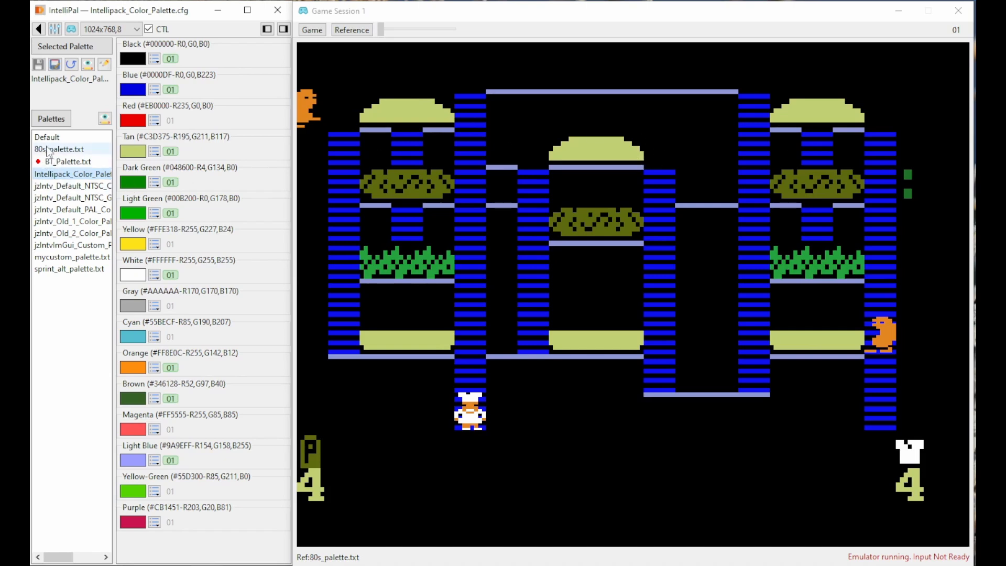
pyautogui.click(59, 163)
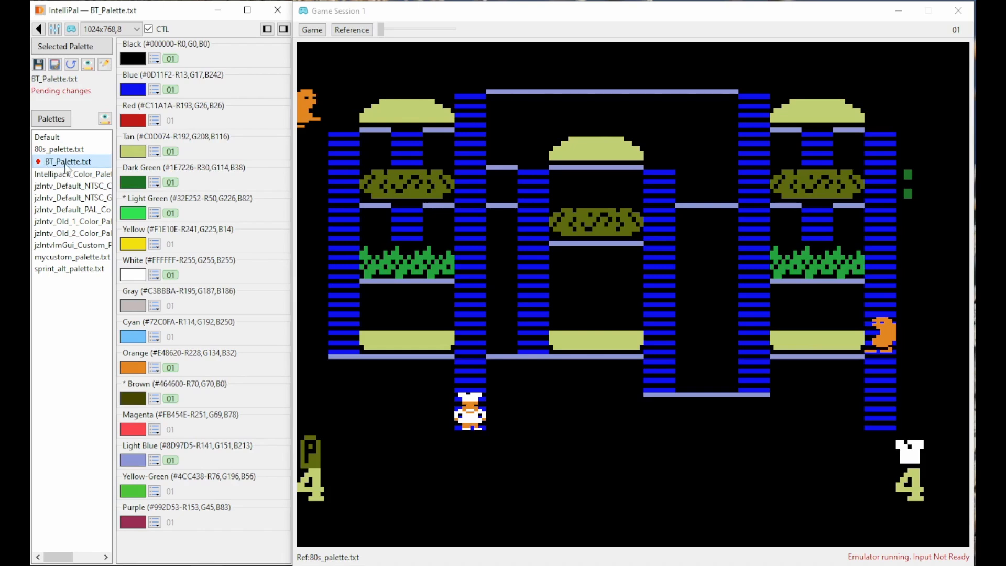
# Step: Set the reference split mode to Vertical to view both palettes side by side on the level
pyautogui.click(362, 30)
pyautogui.click(366, 98)
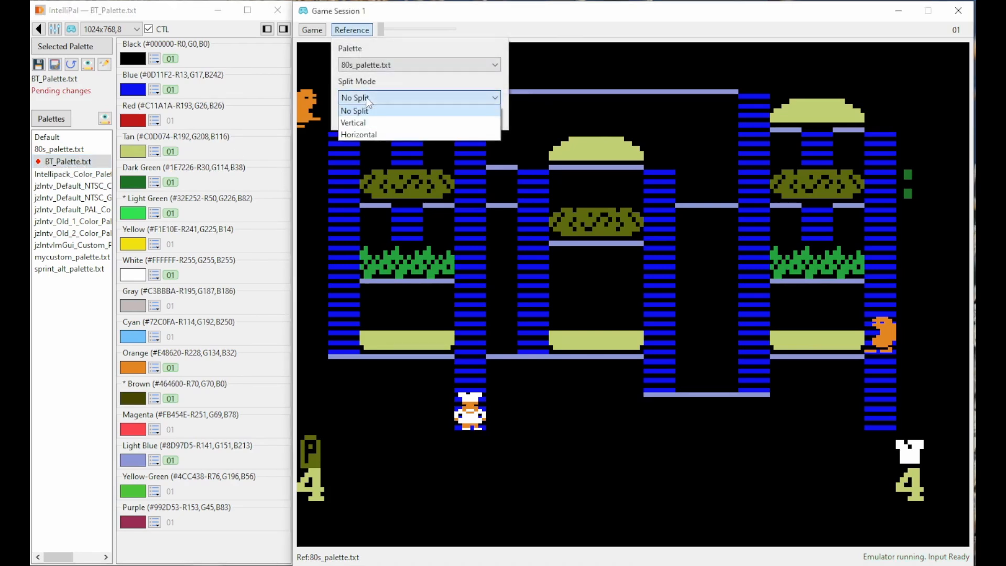
pyautogui.click(366, 128)
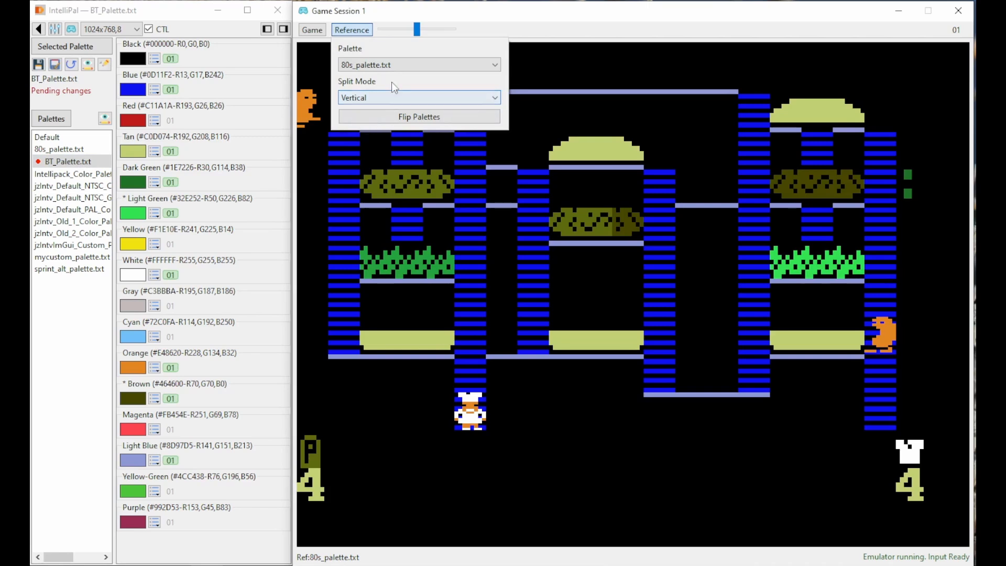
pyautogui.click(540, 28)
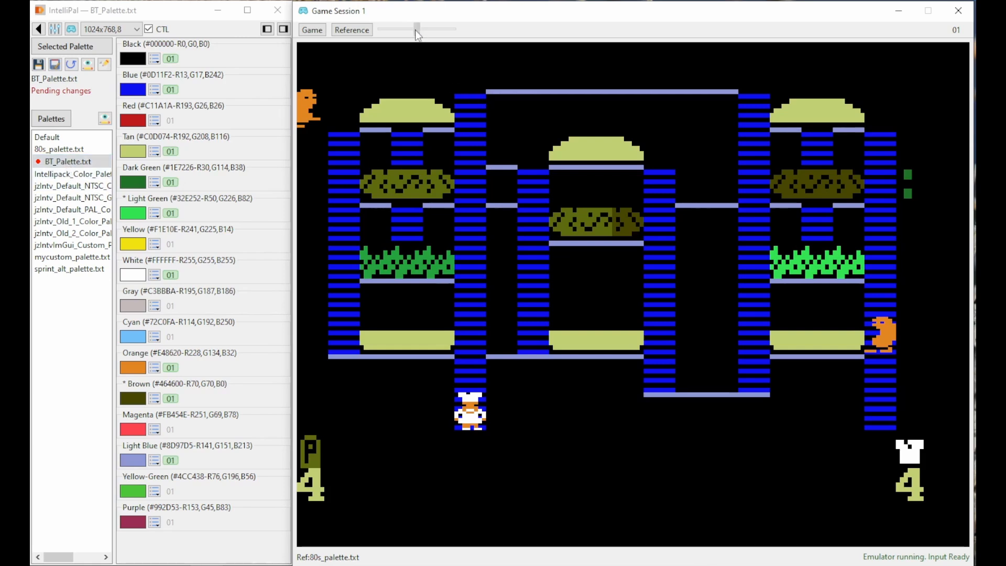
# Step: Move the vertical split onto the leftmost burger and compare the Default palette against the reference, ending on BT_Palette.txt
pyautogui.moveTo(416, 28); pyautogui.dragTo(395, 51)
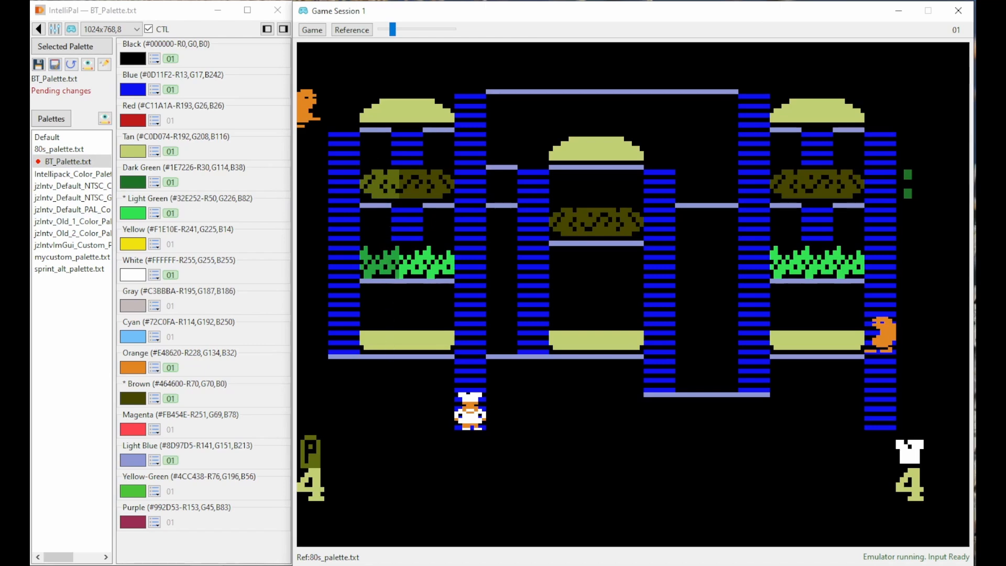
pyautogui.click(62, 139)
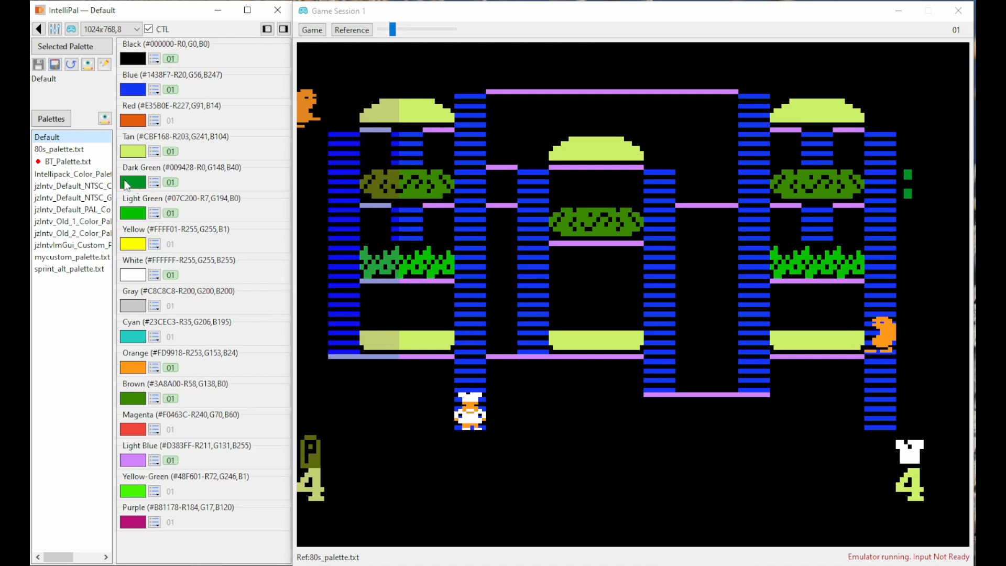
pyautogui.click(68, 161)
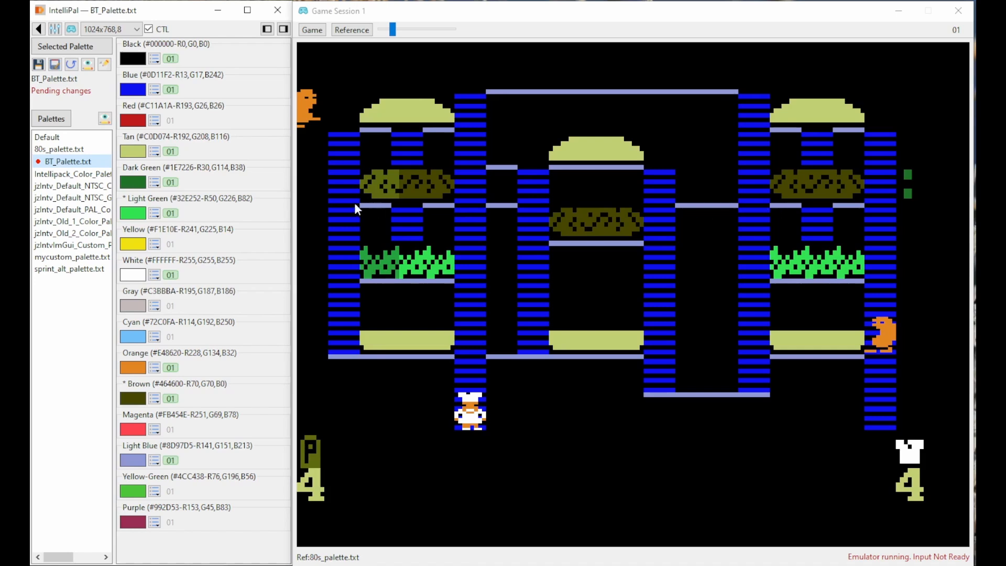
# Step: Resume the BurgerTime! game and pause it again once the enemies have moved across the level
pyautogui.click(313, 30)
pyautogui.click(340, 91)
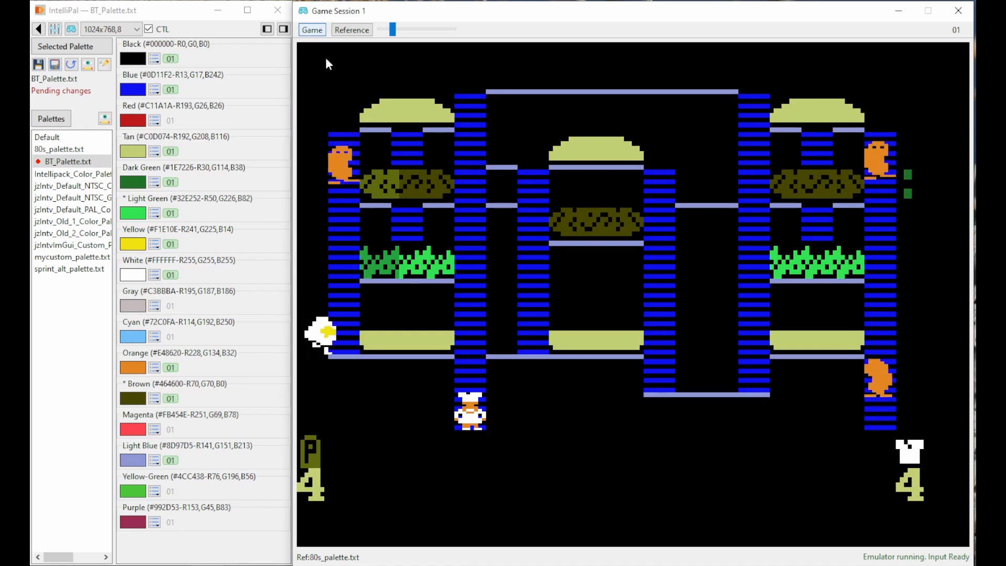
pyautogui.click(312, 30)
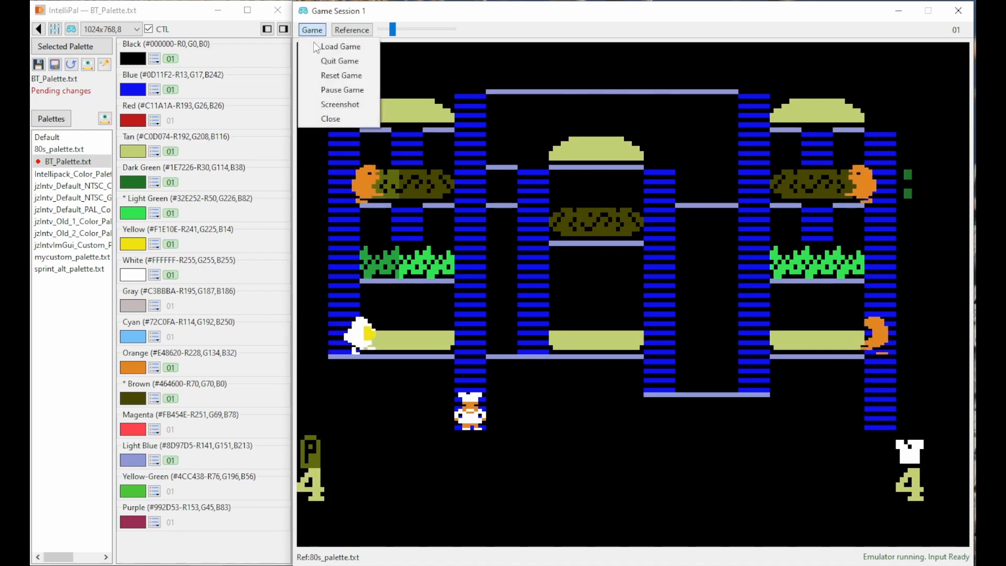
pyautogui.click(333, 92)
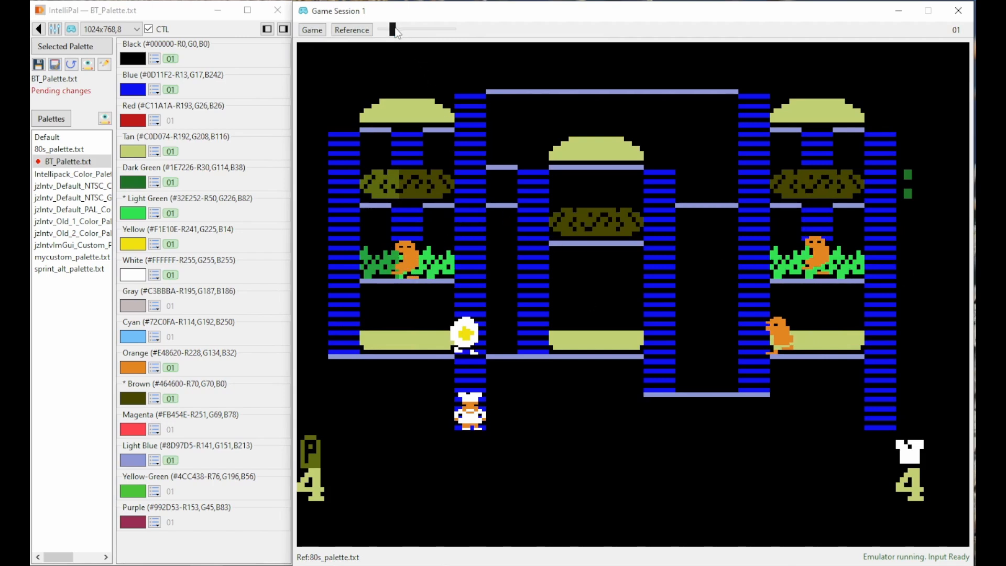
# Step: Change the reference split mode to Horizontal and move the split through the middle burger's patty
pyautogui.moveTo(394, 30); pyautogui.dragTo(395, 30)
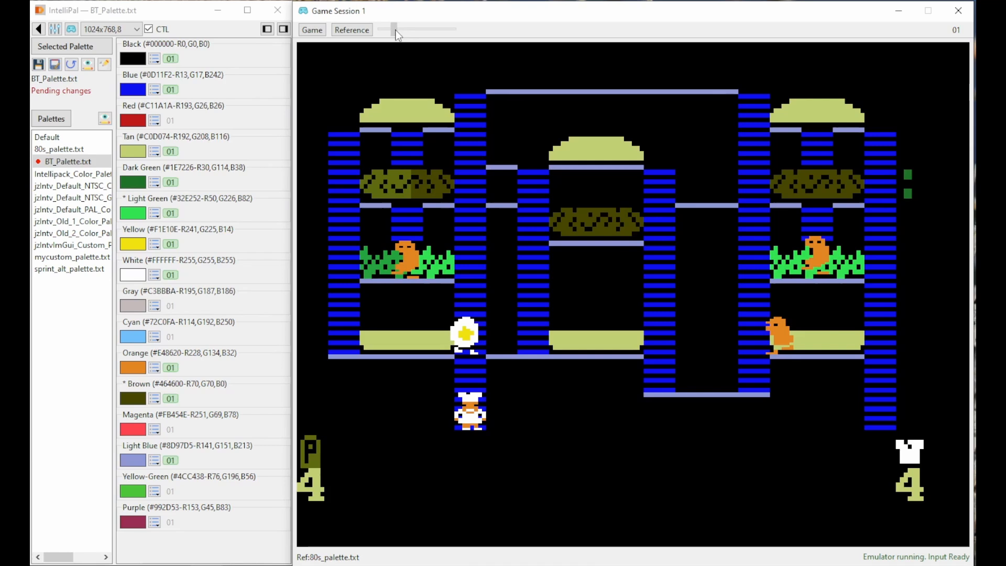
pyautogui.click(350, 30)
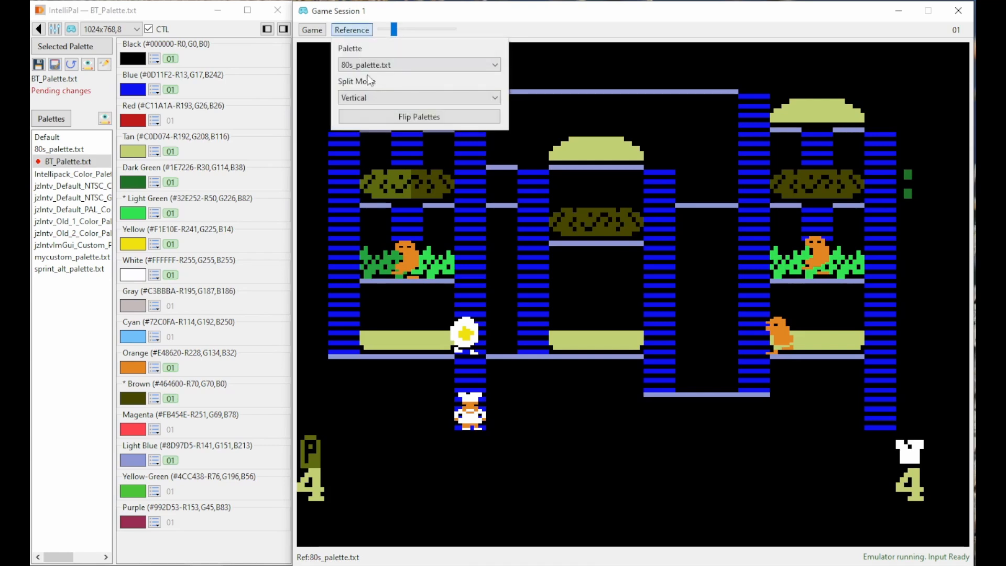
pyautogui.click(373, 97)
pyautogui.click(376, 135)
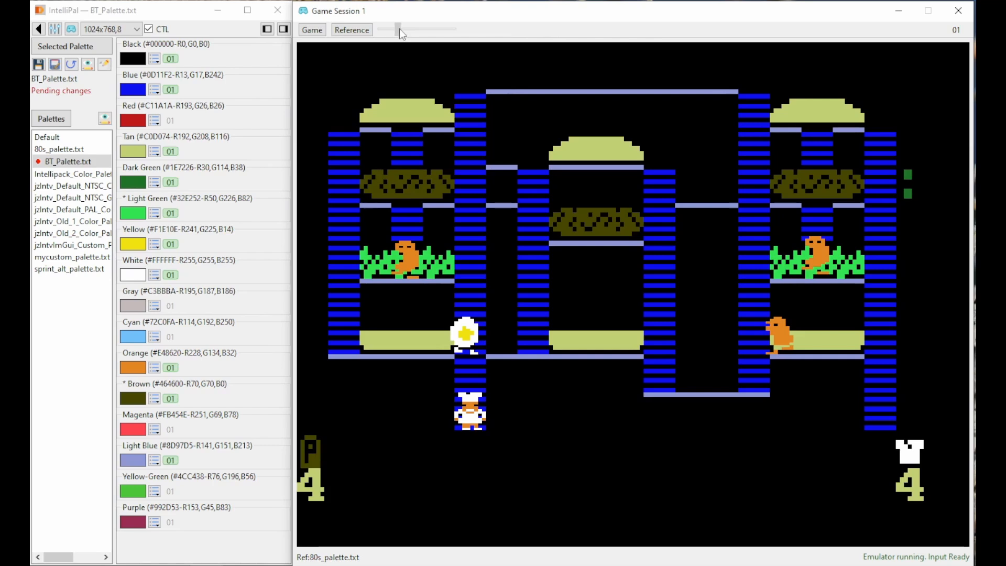
pyautogui.moveTo(405, 30)
pyautogui.mouseDown()
pyautogui.moveTo(419, 37)
pyautogui.moveTo(410, 36)
pyautogui.mouseUp()
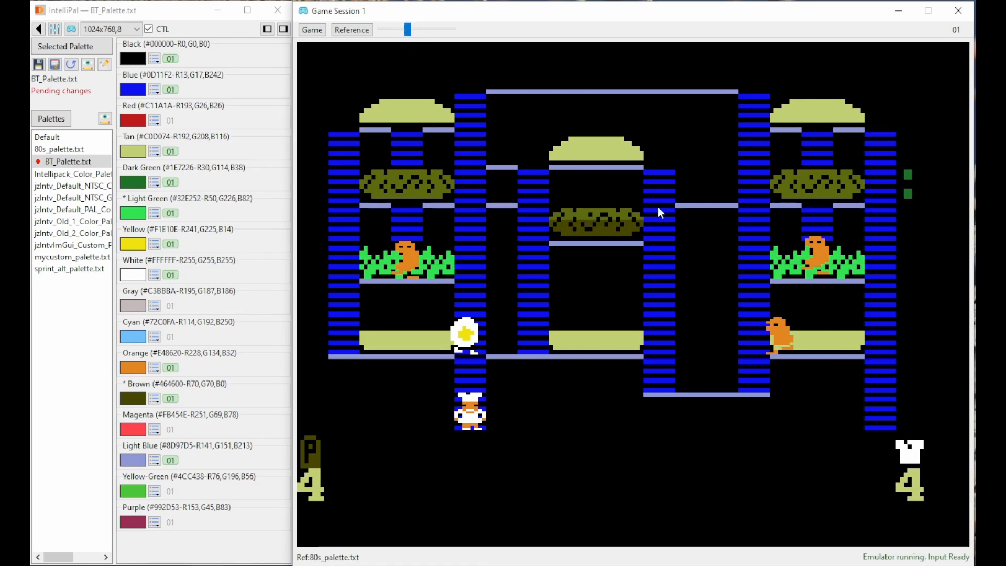
# Step: Set the reference split mode back to Vertical and move the split through the leftmost burger's patty
pyautogui.click(313, 31)
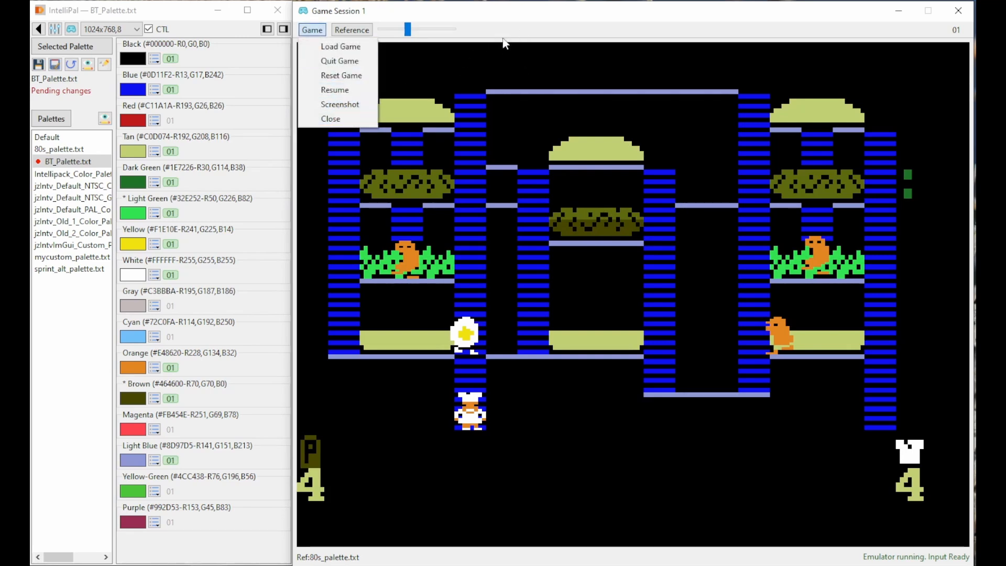
pyautogui.click(377, 43)
pyautogui.click(350, 32)
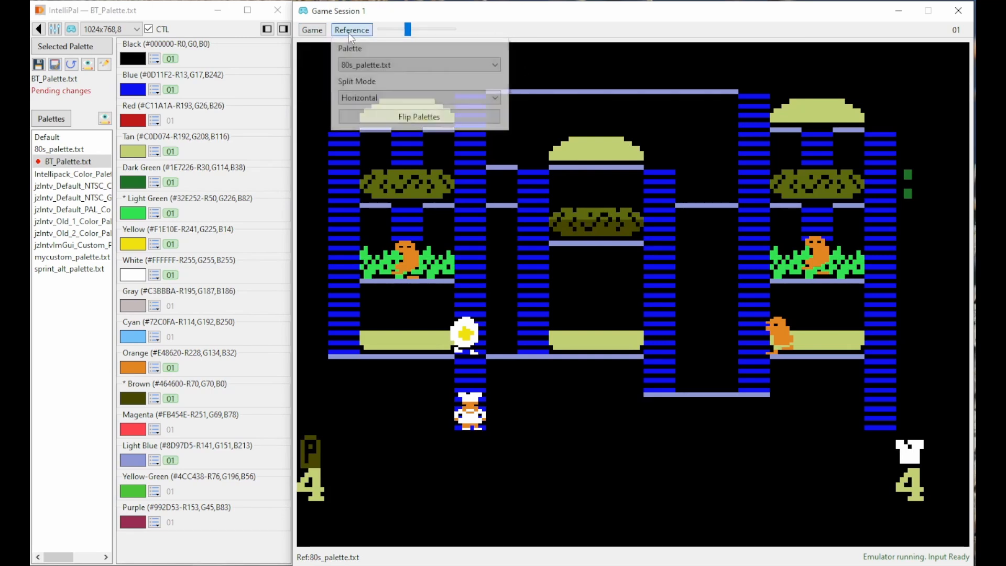
pyautogui.click(366, 97)
pyautogui.click(366, 120)
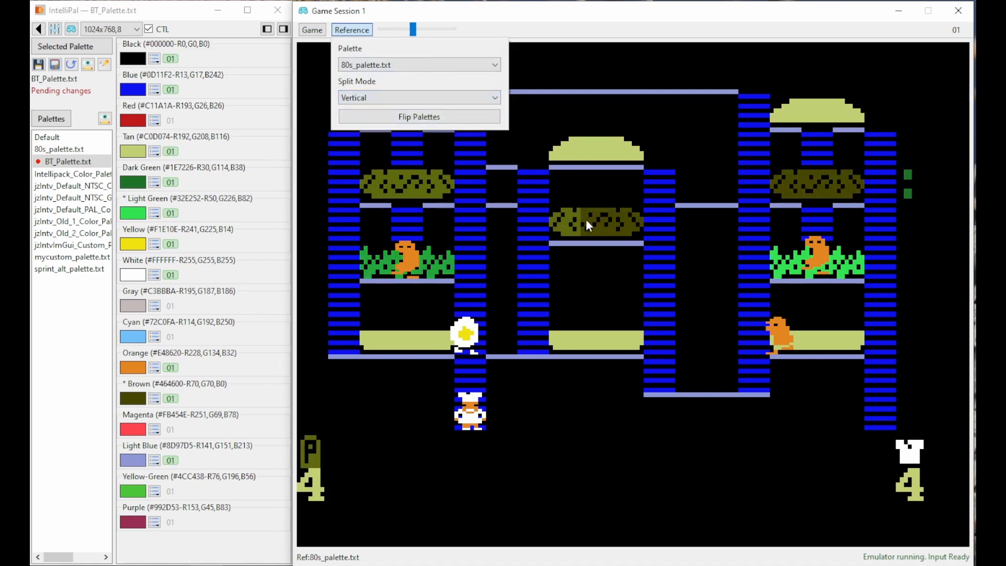
pyautogui.click(544, 32)
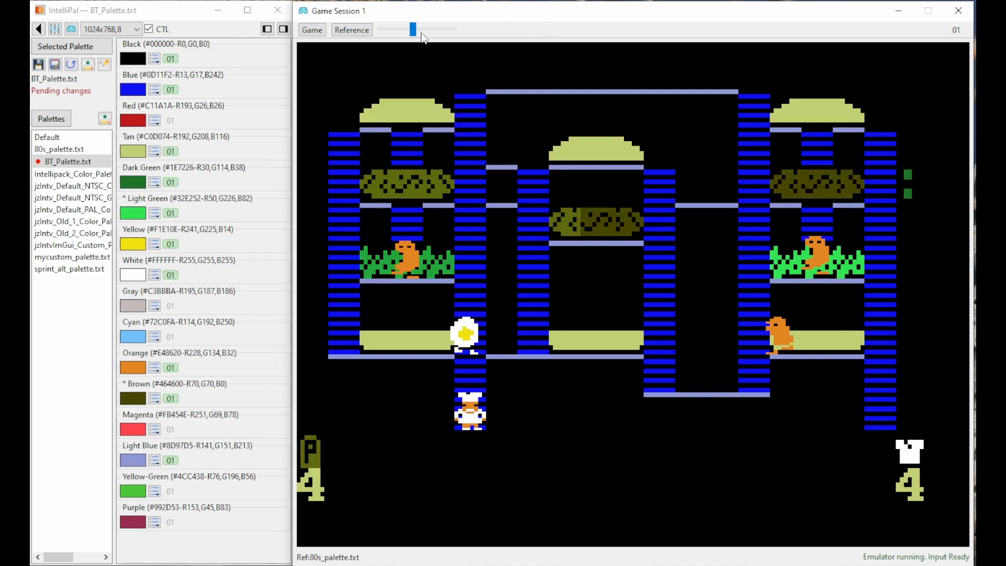
pyautogui.moveTo(414, 29); pyautogui.dragTo(394, 30)
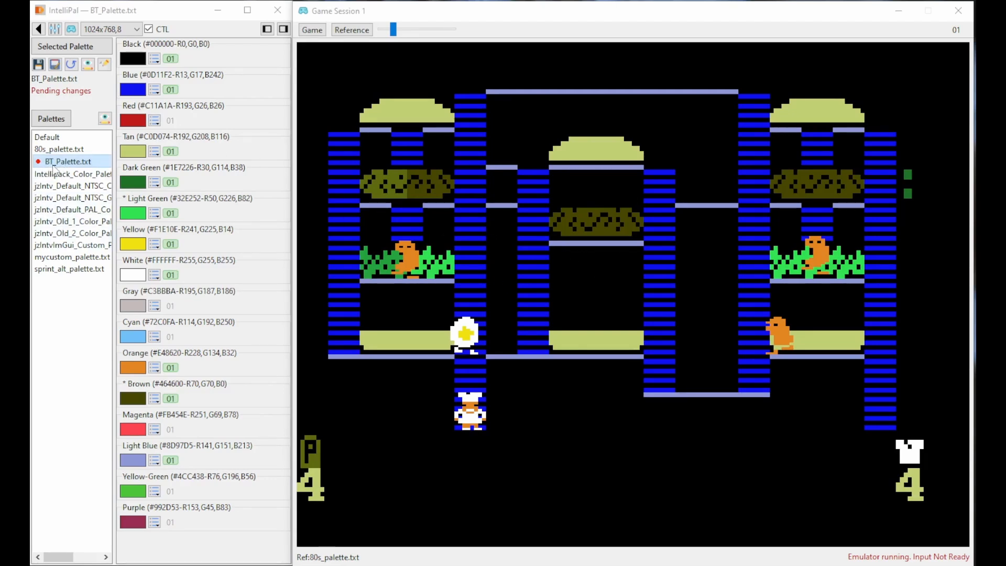
pyautogui.click(71, 29)
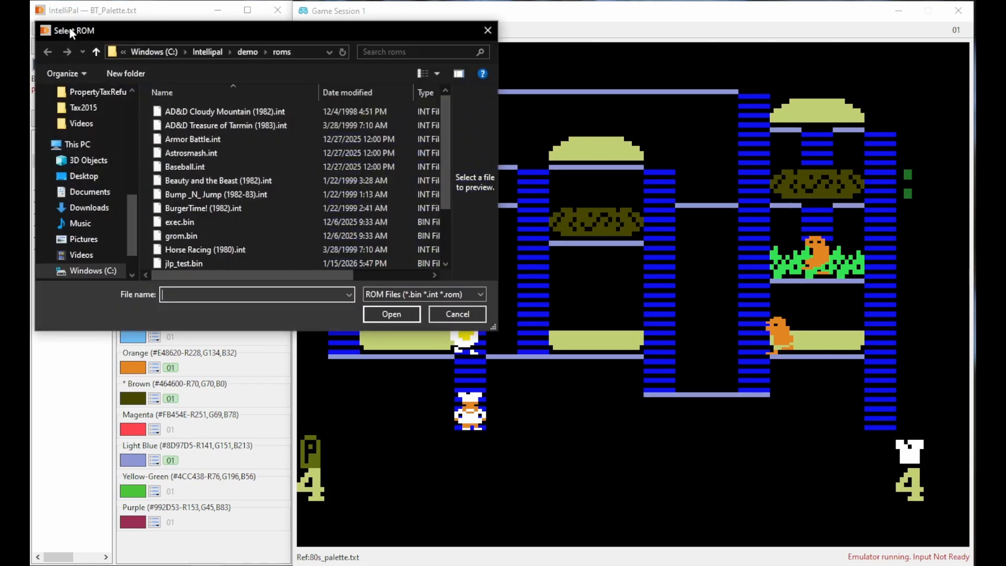
pyautogui.click(214, 110)
pyautogui.click(391, 314)
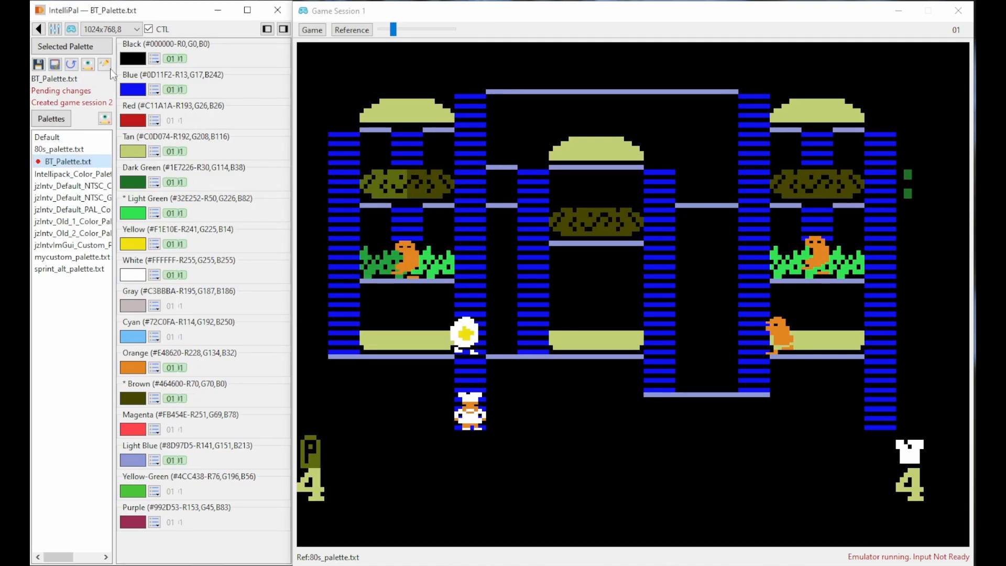
# Step: Set the game window size to 512x384,8, open AD&D Cloudy Mountain (1982).int in a new session and place it over the lower part of BurgerTime!
pyautogui.click(114, 31)
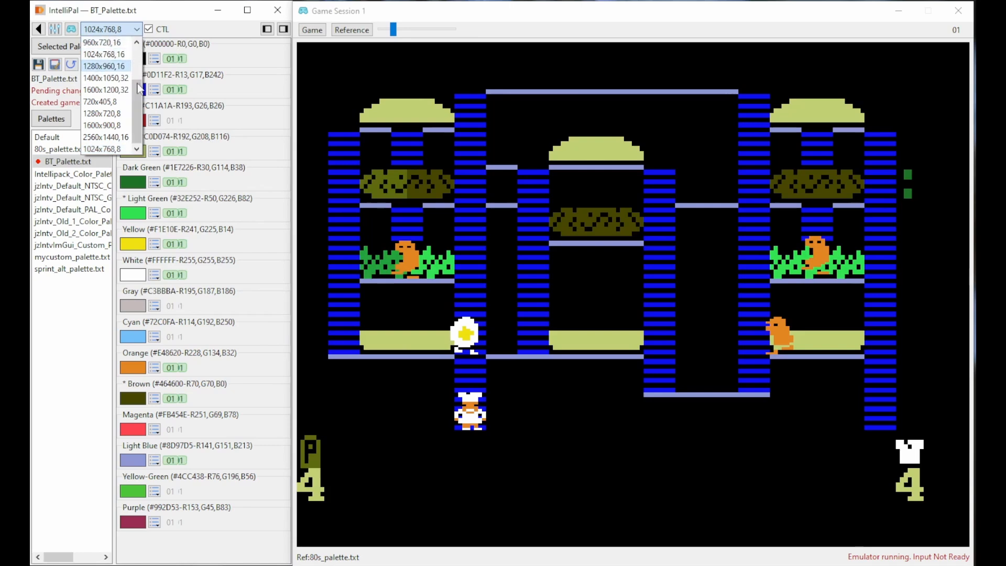
pyautogui.scroll(2, 107, 58)
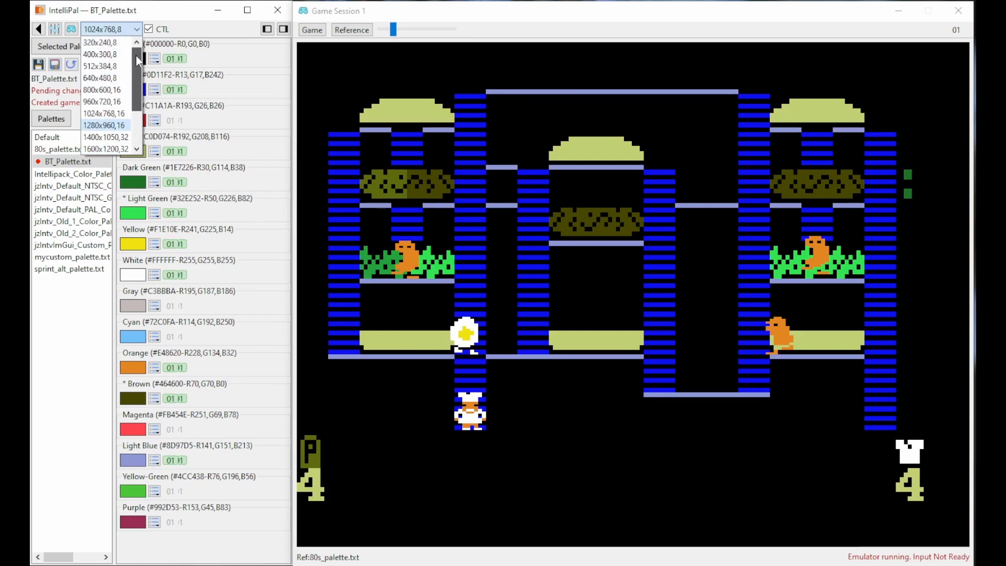
pyautogui.click(109, 66)
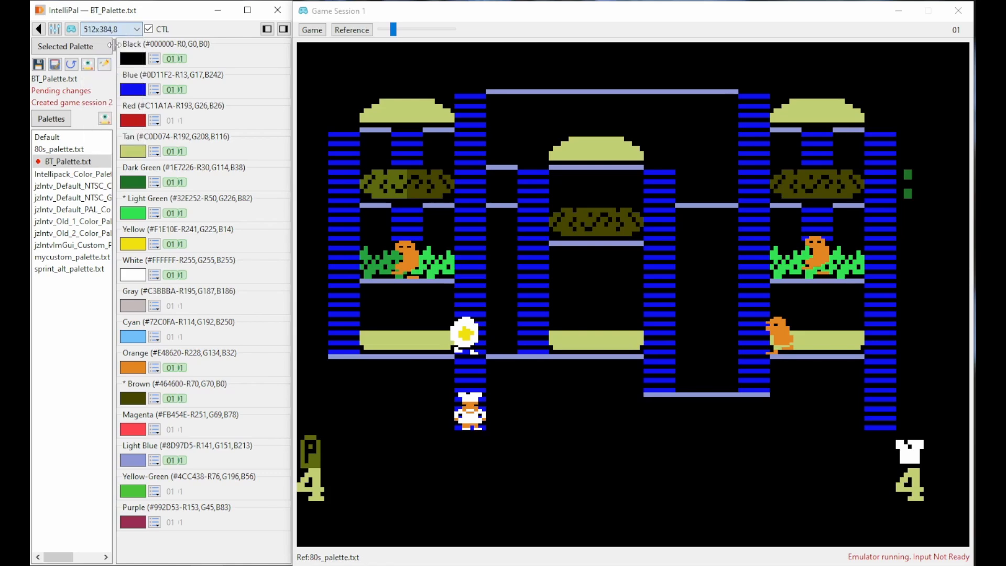
pyautogui.click(71, 30)
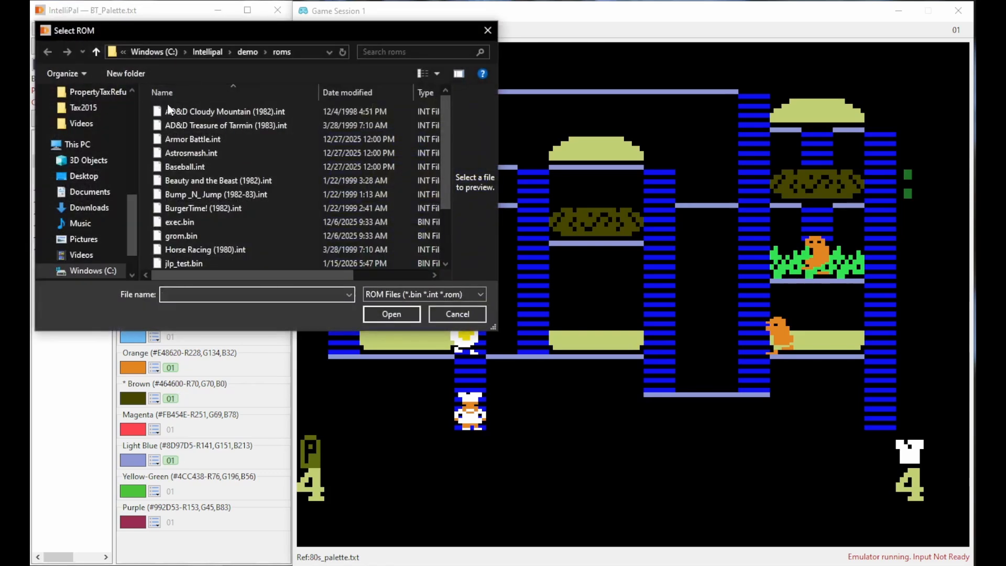
pyautogui.click(225, 112)
pyautogui.click(402, 314)
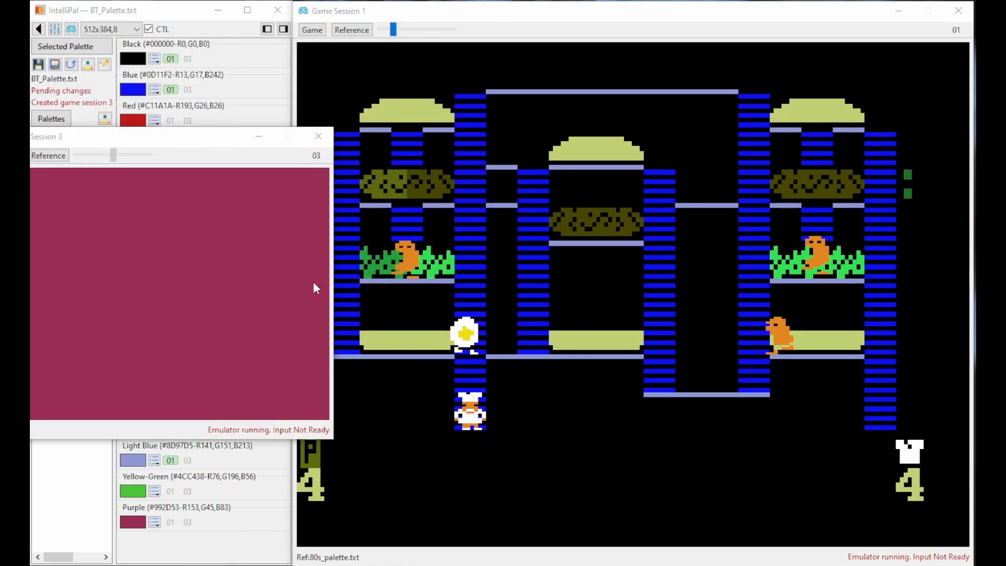
pyautogui.moveTo(211, 144); pyautogui.dragTo(516, 242)
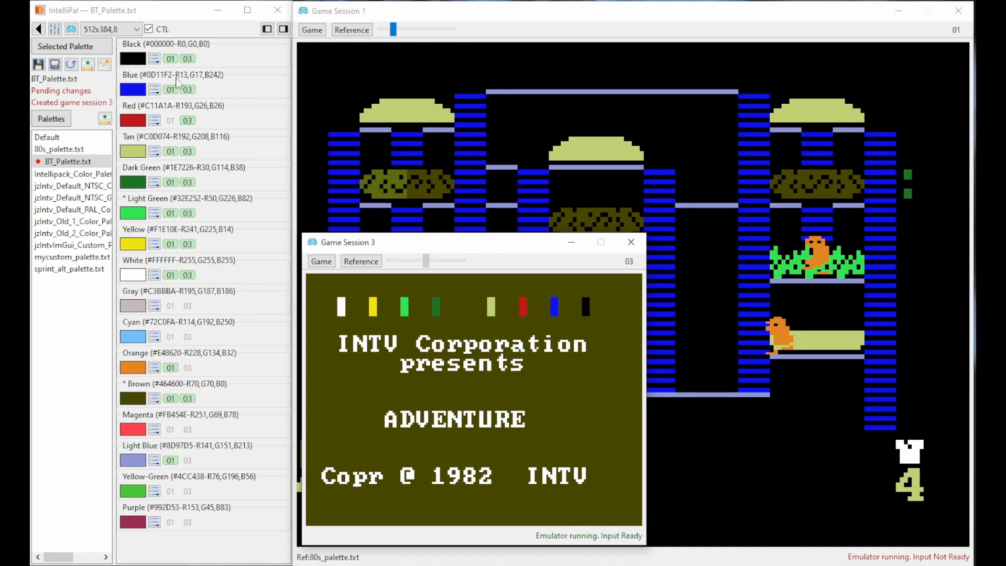
# Step: Open Armor Battle.int in another game session and place its window over the upper part of BurgerTime!, clear of Cloudy Mountain
pyautogui.click(72, 31)
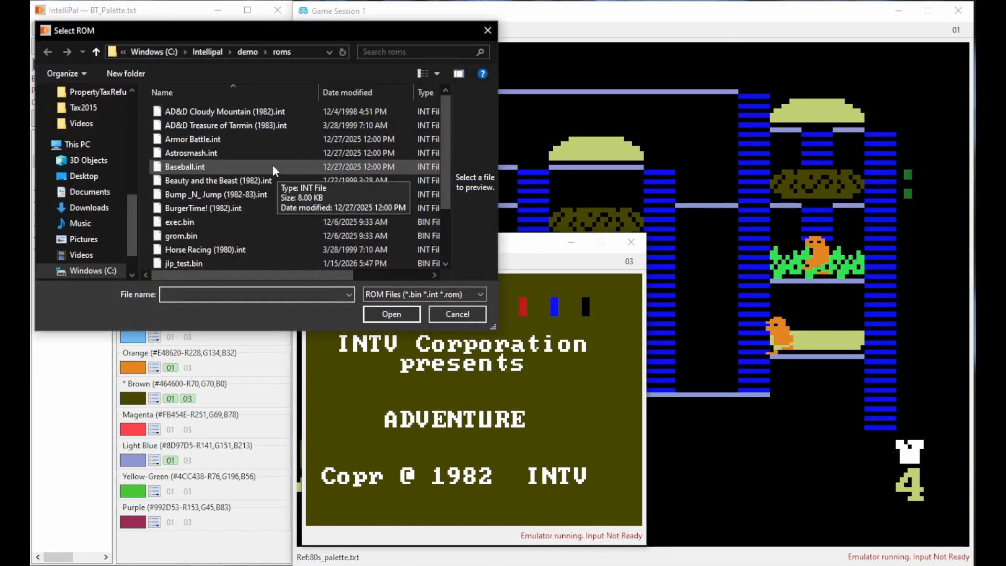
pyautogui.click(219, 142)
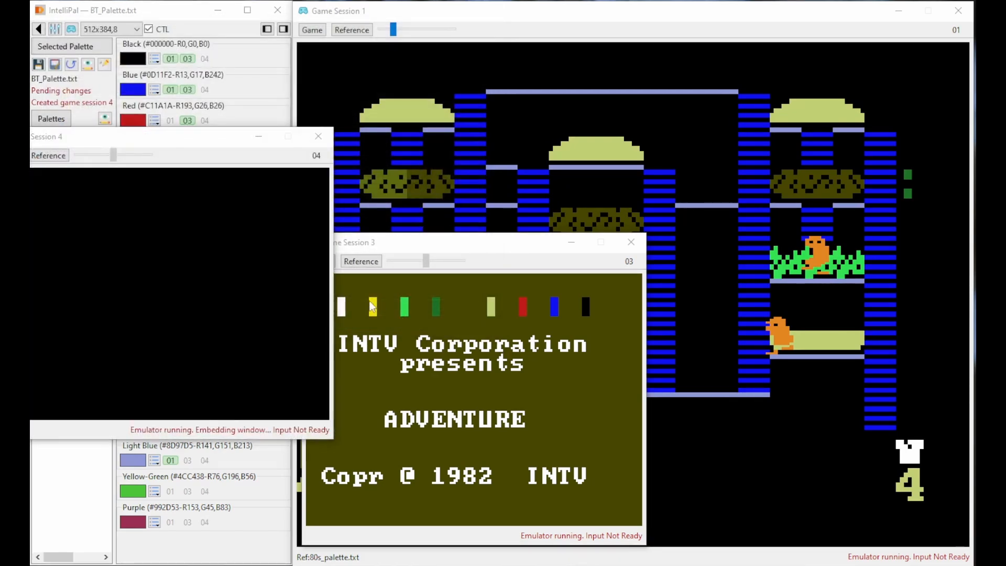
pyautogui.moveTo(186, 142); pyautogui.dragTo(826, 29)
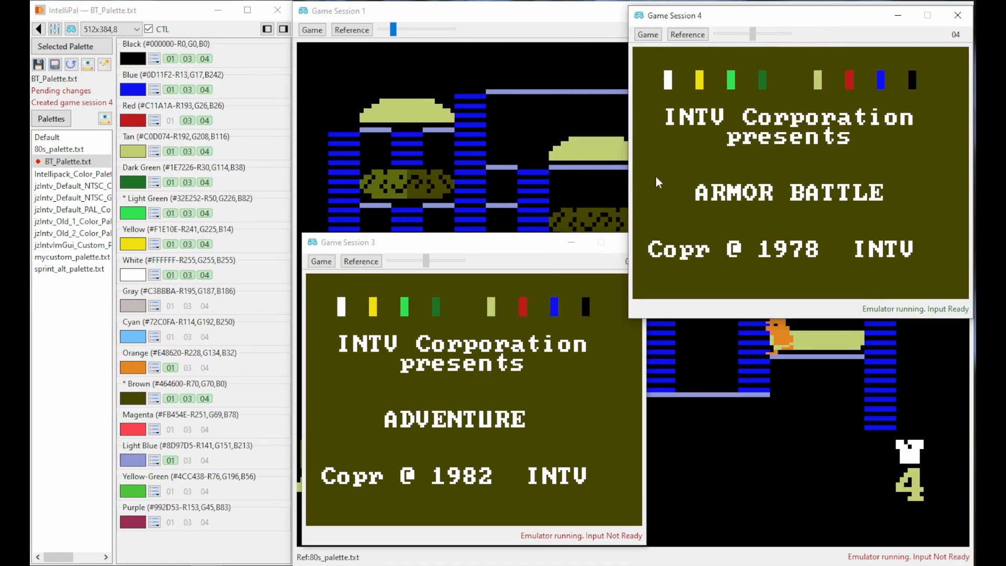
# Step: Compare several palettes across all three running games, including 80s_palette.txt and jzIntv_Old_2, ending on BT_Palette.txt
pyautogui.click(59, 149)
pyautogui.click(61, 162)
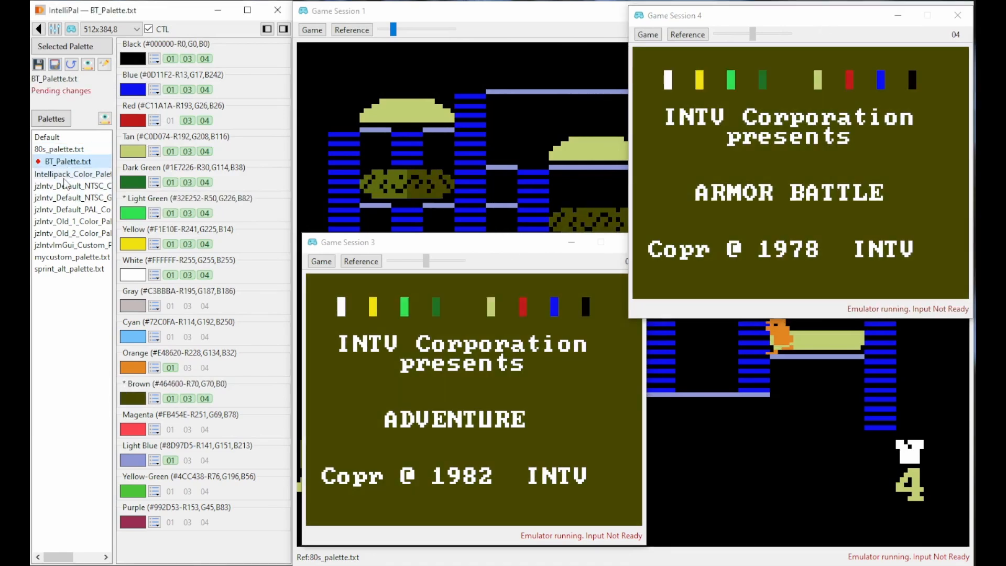
pyautogui.click(64, 174)
pyautogui.click(67, 209)
pyautogui.click(73, 233)
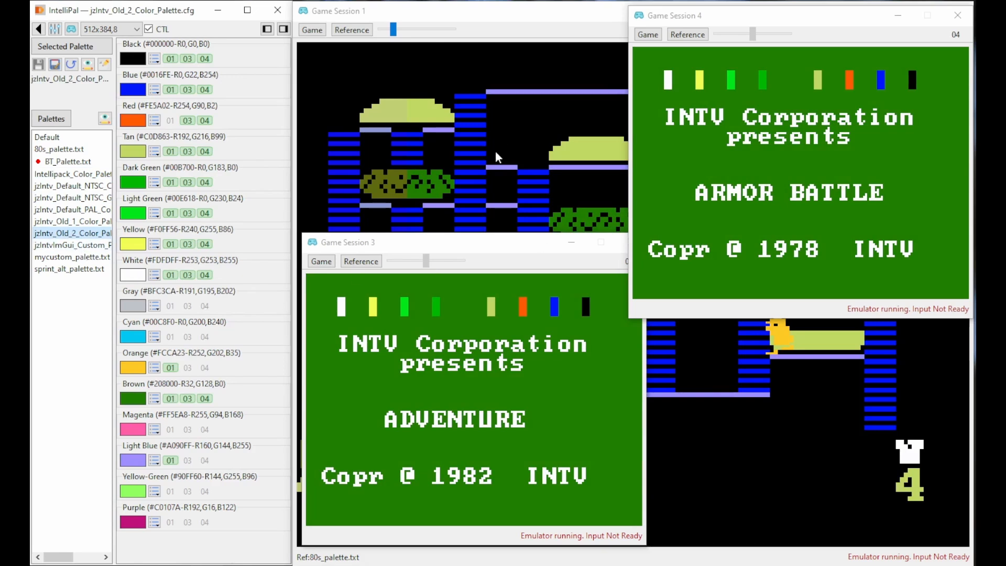
pyautogui.click(66, 161)
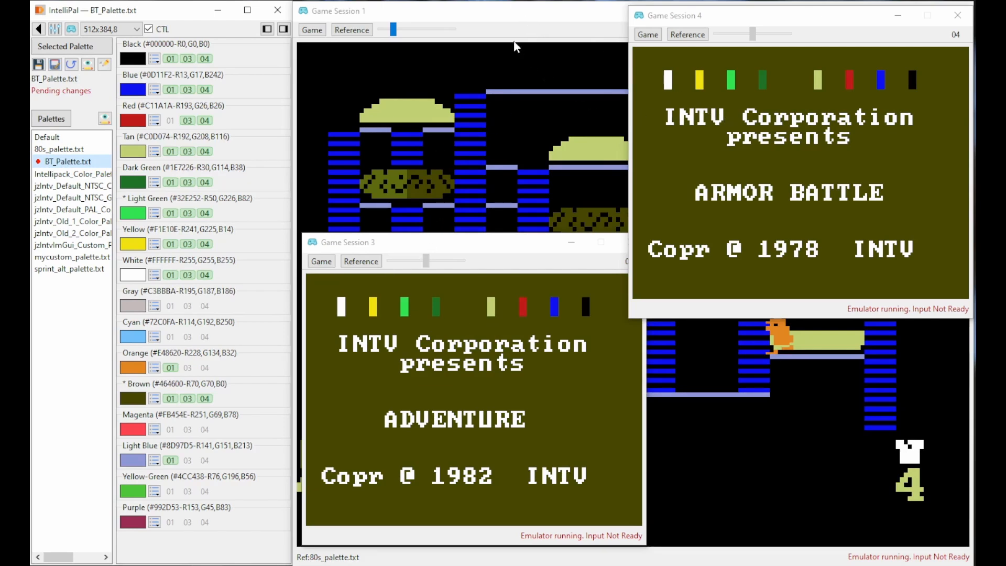
# Step: Bring the BurgerTime! session to the front and set its session Id to BT
pyautogui.doubleClick(505, 19)
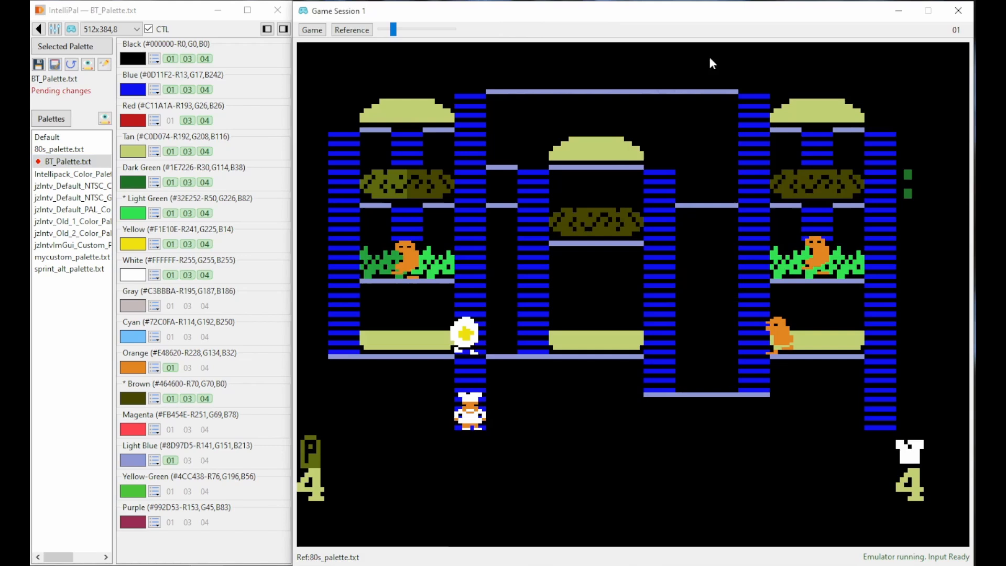
pyautogui.click(954, 30)
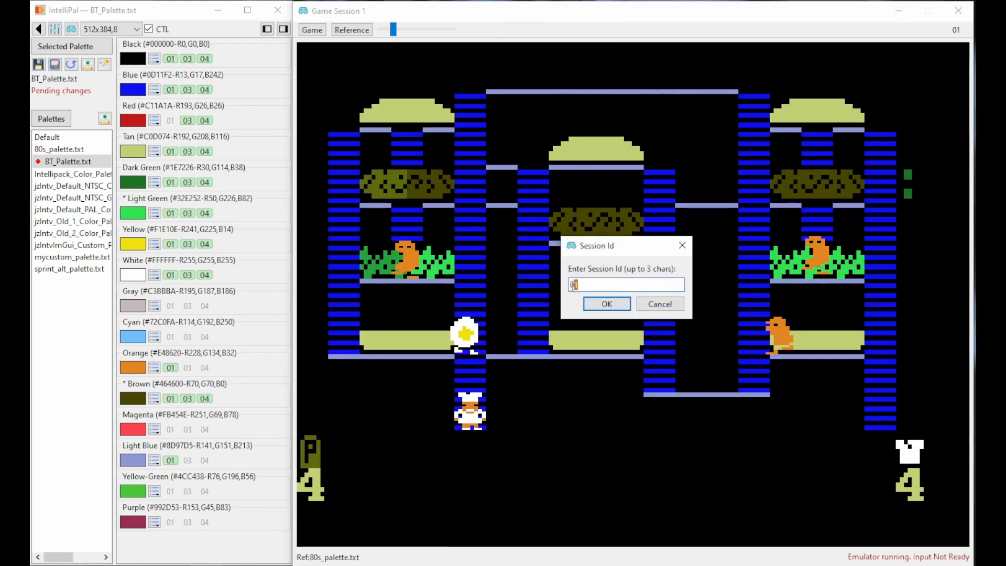
pyautogui.write('BT')
pyautogui.click(607, 304)
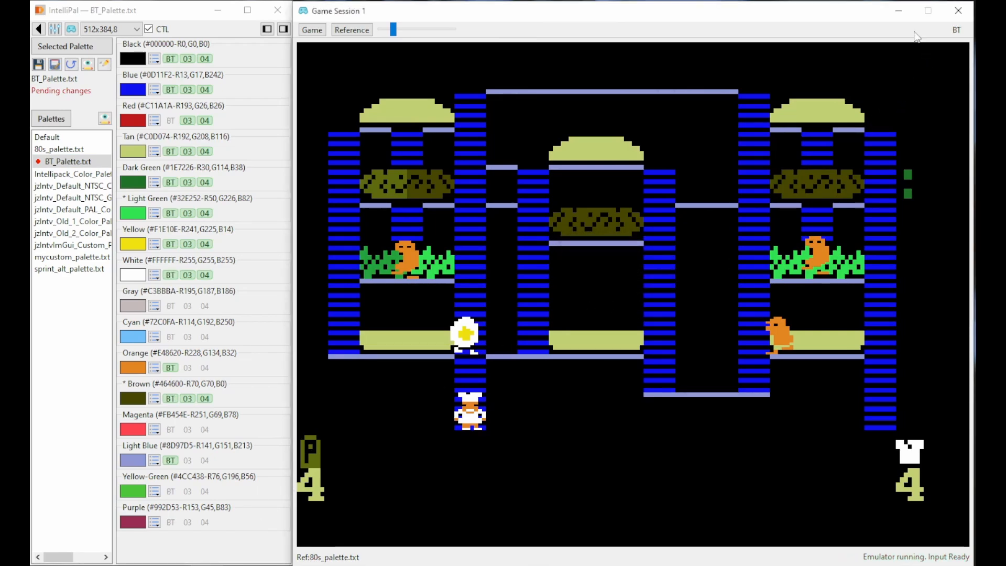
# Step: Minimise the BurgerTime! session and set the Cloudy Mountain session's Id to CM
pyautogui.click(898, 12)
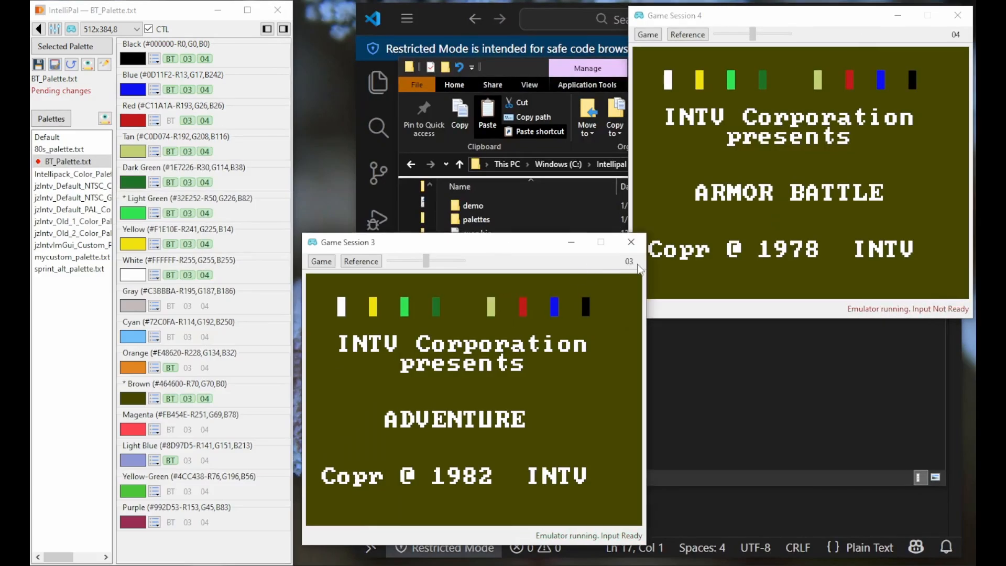
pyautogui.click(629, 262)
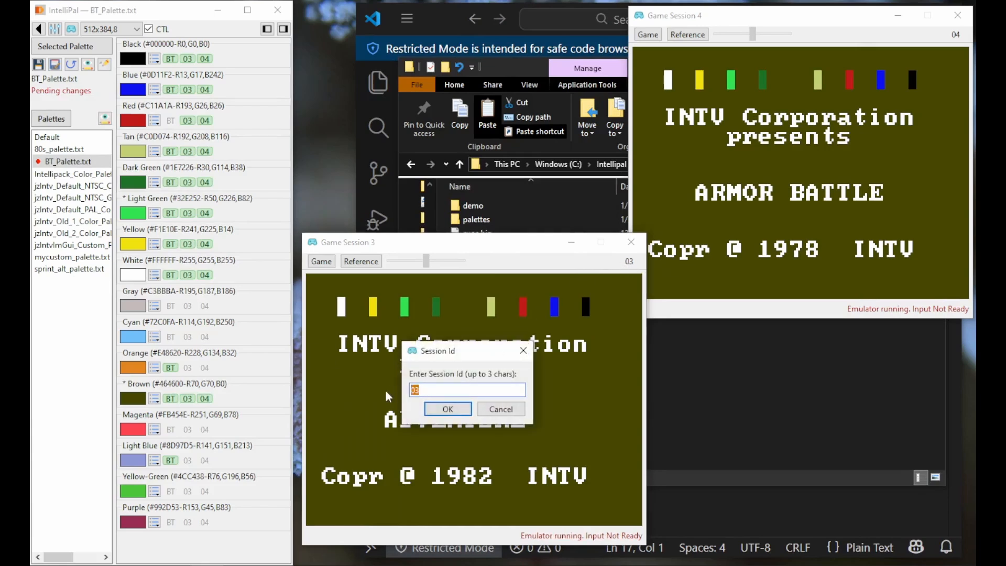
pyautogui.write('CW')
pyautogui.click(448, 409)
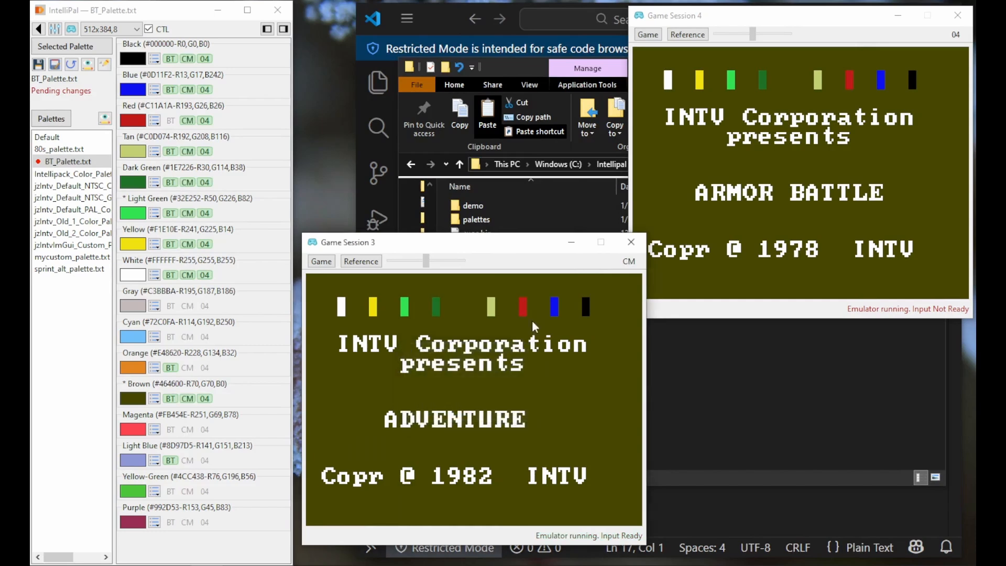
# Step: Set the Armor Battle session's Id to AB
pyautogui.click(954, 37)
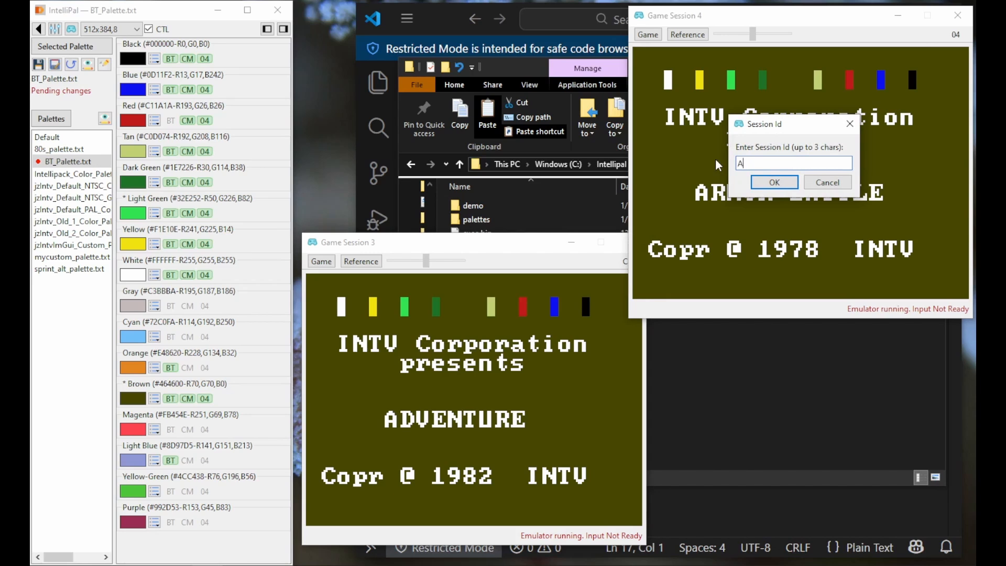
pyautogui.write('AB')
pyautogui.click(776, 184)
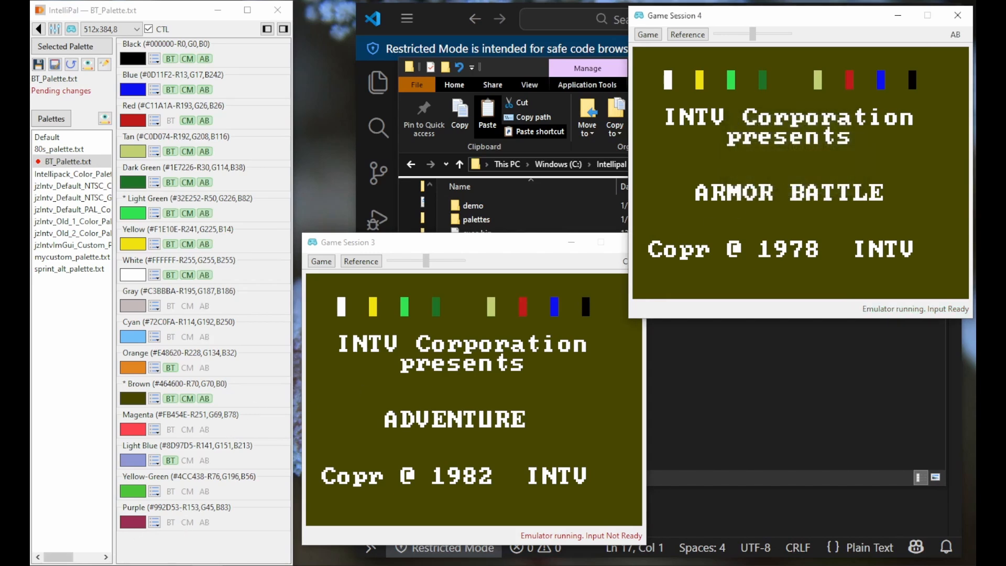
# Step: Restore the BurgerTime! session and place the Armor Battle window over its upper part, leaving the leftmost burger in view
pyautogui.moveTo(456, 245); pyautogui.dragTo(371, 260)
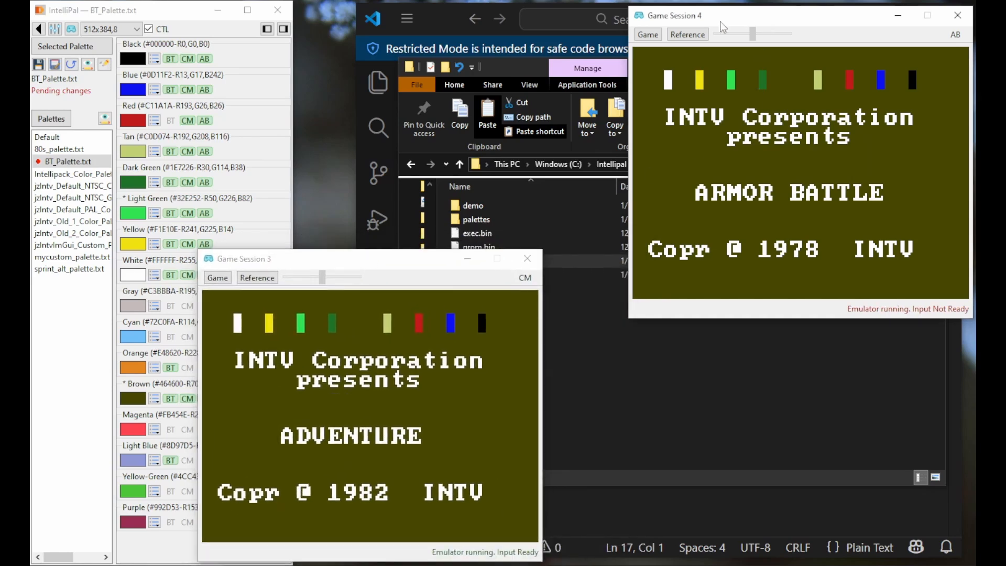
pyautogui.moveTo(764, 22); pyautogui.dragTo(387, 66)
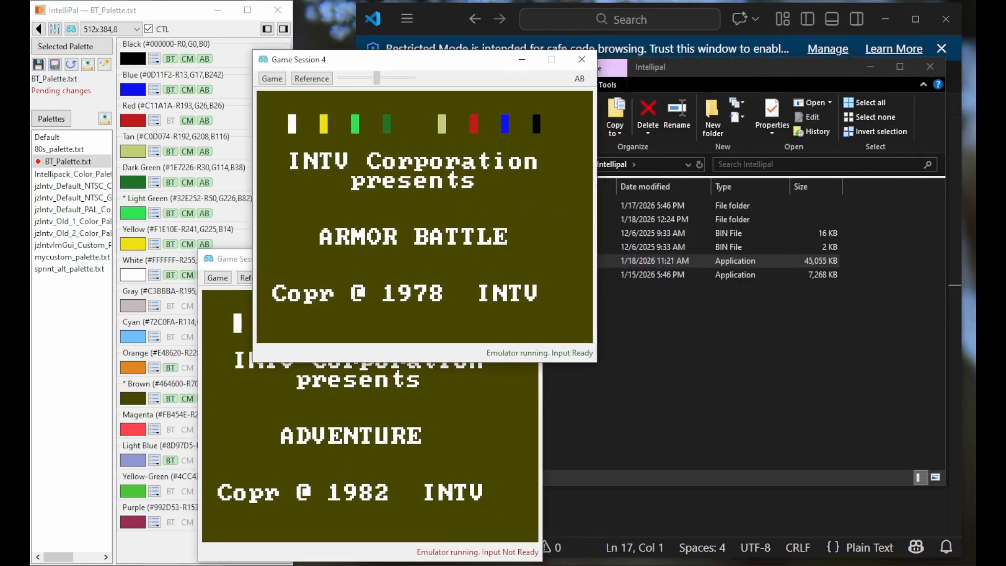
pyautogui.hotkey('alt', 'Tab')
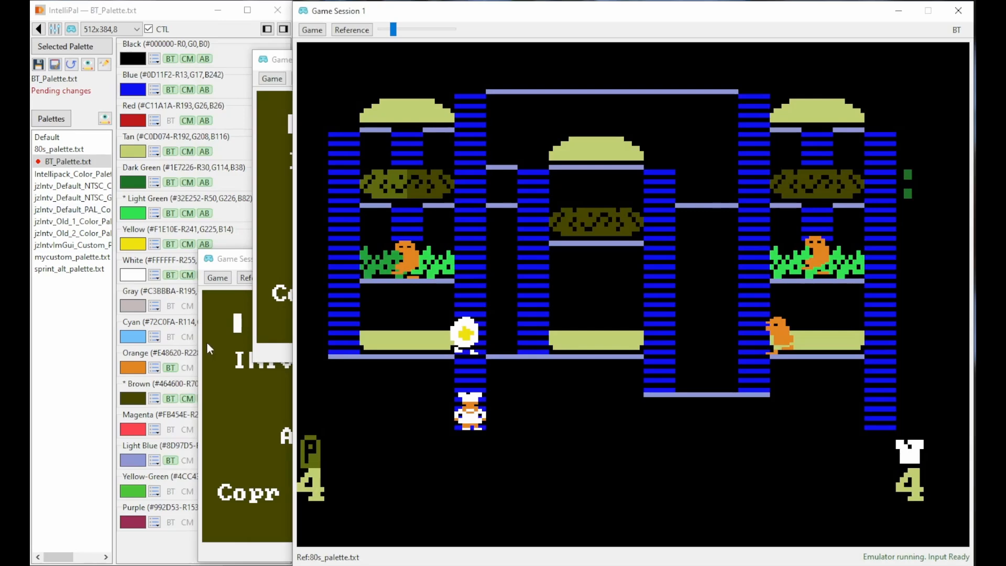
pyautogui.click(278, 171)
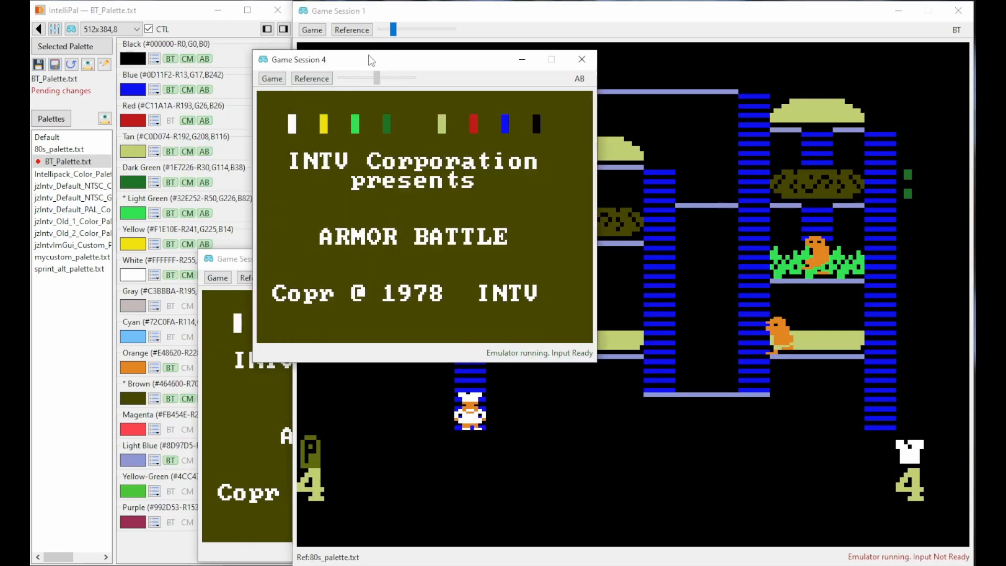
pyautogui.moveTo(370, 56); pyautogui.dragTo(735, 14)
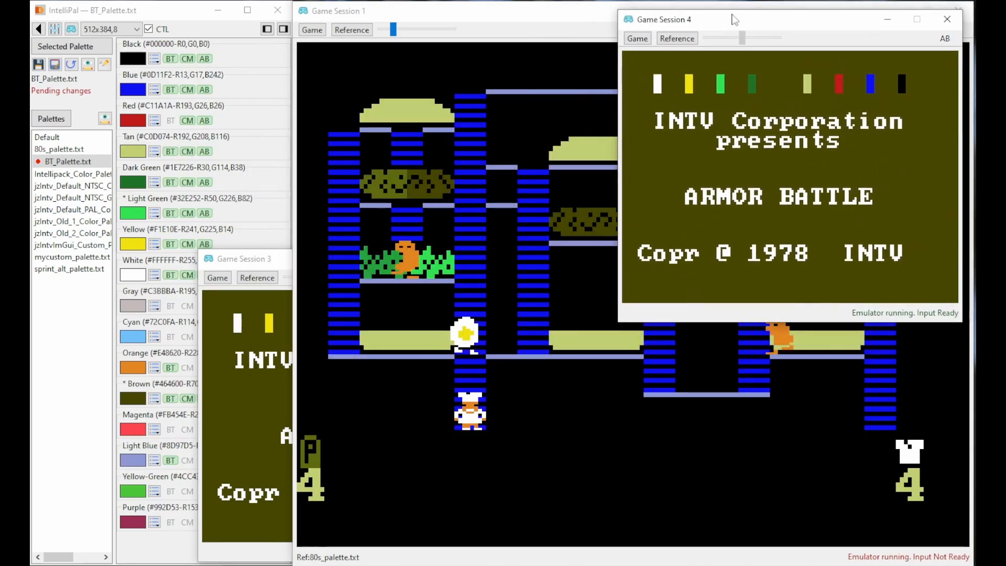
# Step: Move the Cloudy Mountain window off the colour list and start both smaller games, reaching Cloudy Mountain's map and Armor Battle's battlefield
pyautogui.moveTo(255, 260); pyautogui.dragTo(362, 257)
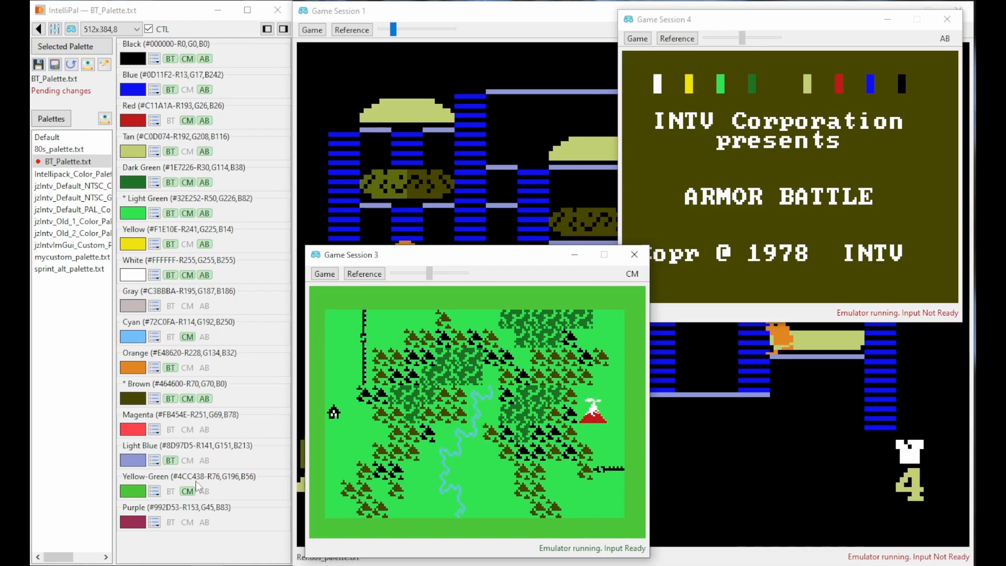
pyautogui.click(741, 159)
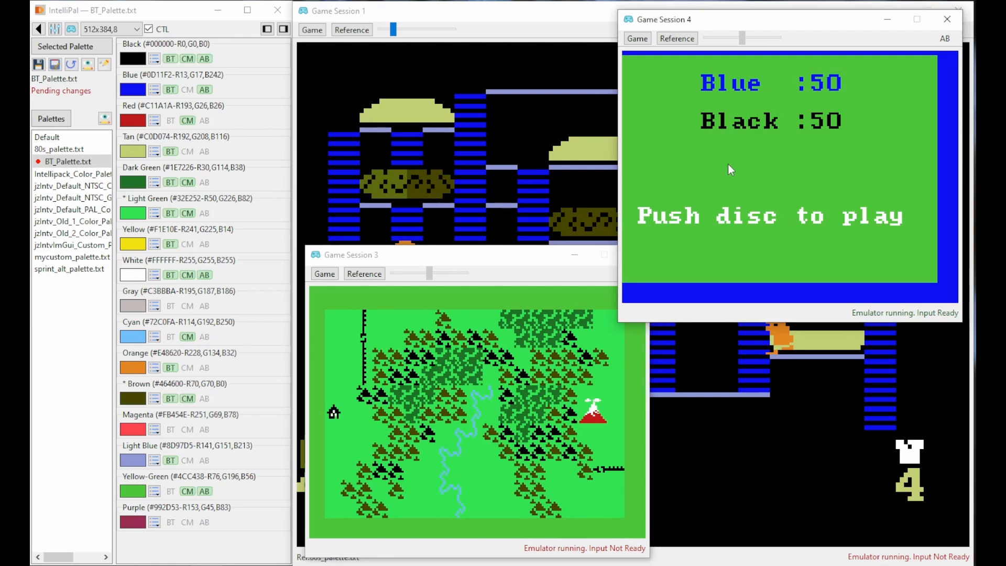
pyautogui.press('Up')
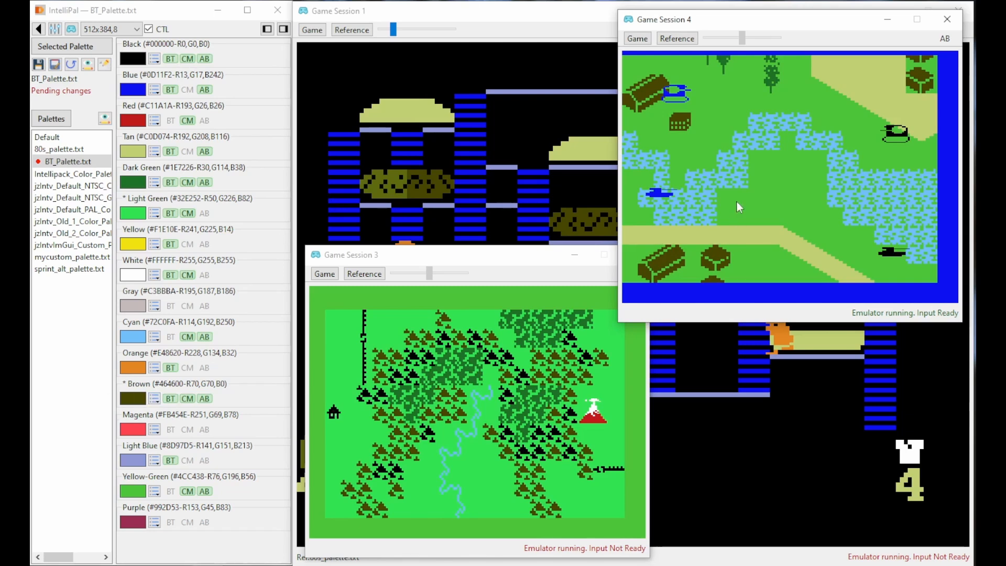
# Step: Isolate the Brown colour in all running games and set the BurgerTime session's reference palette to <none>
pyautogui.click(154, 400)
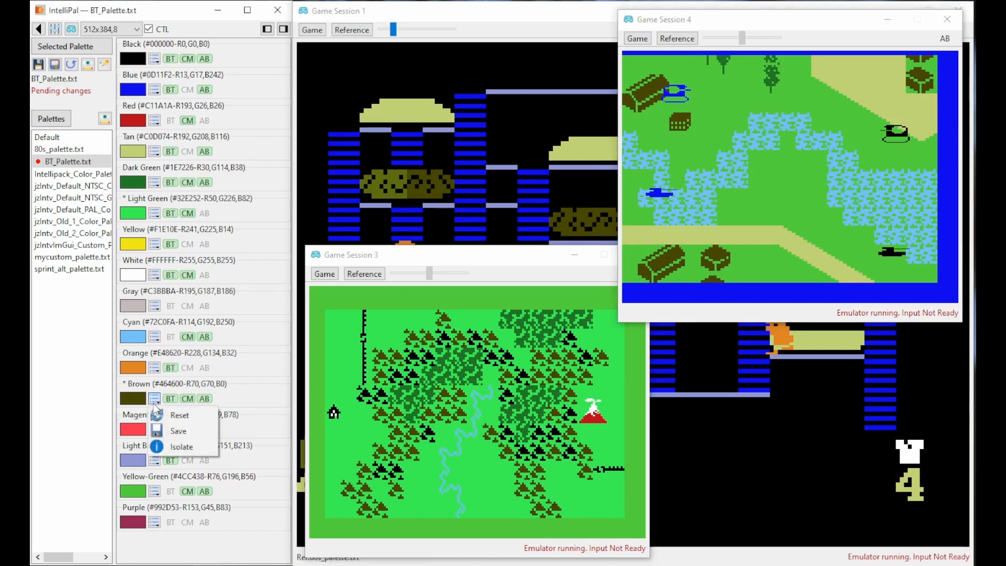
pyautogui.click(178, 446)
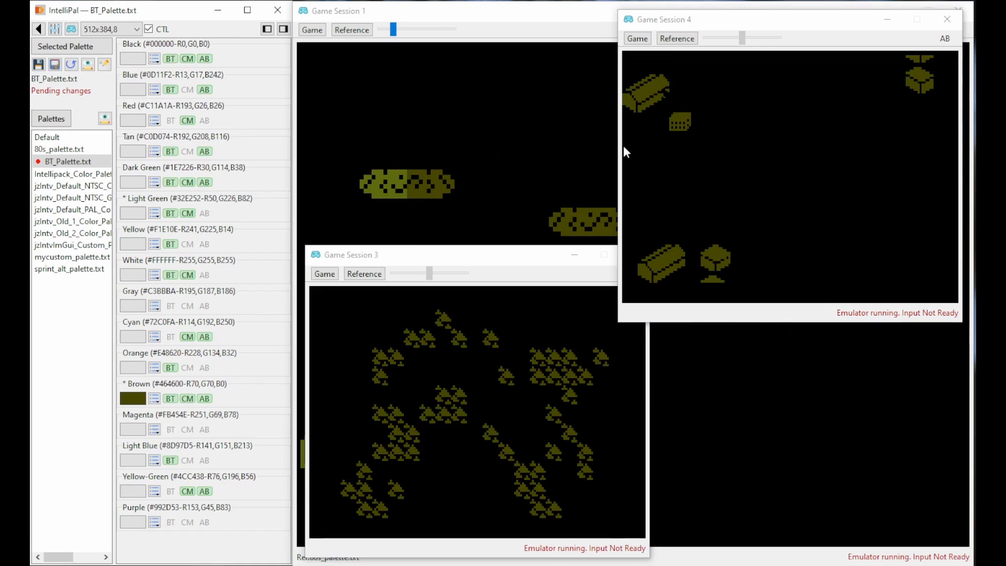
pyautogui.click(352, 30)
pyautogui.click(366, 65)
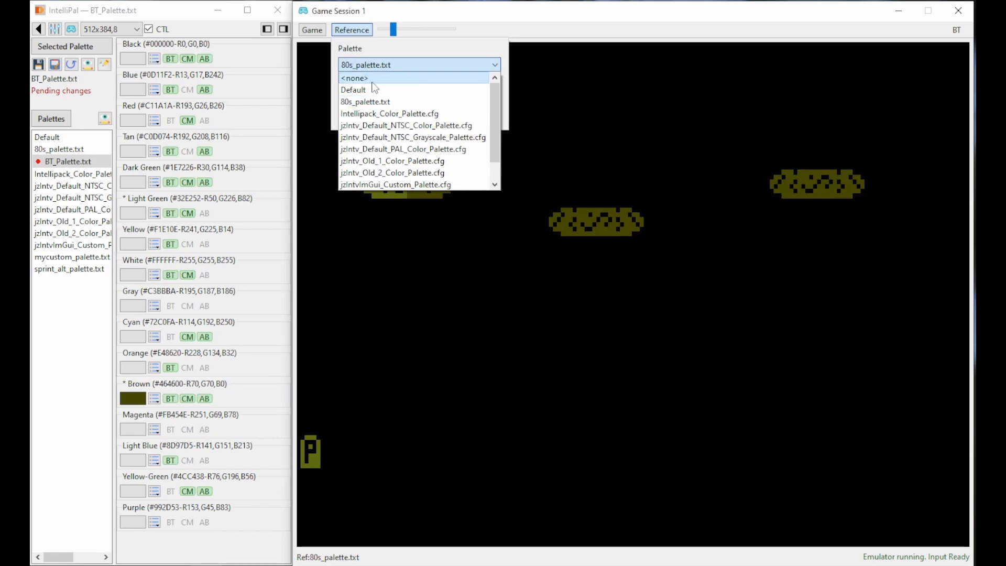
pyautogui.click(355, 78)
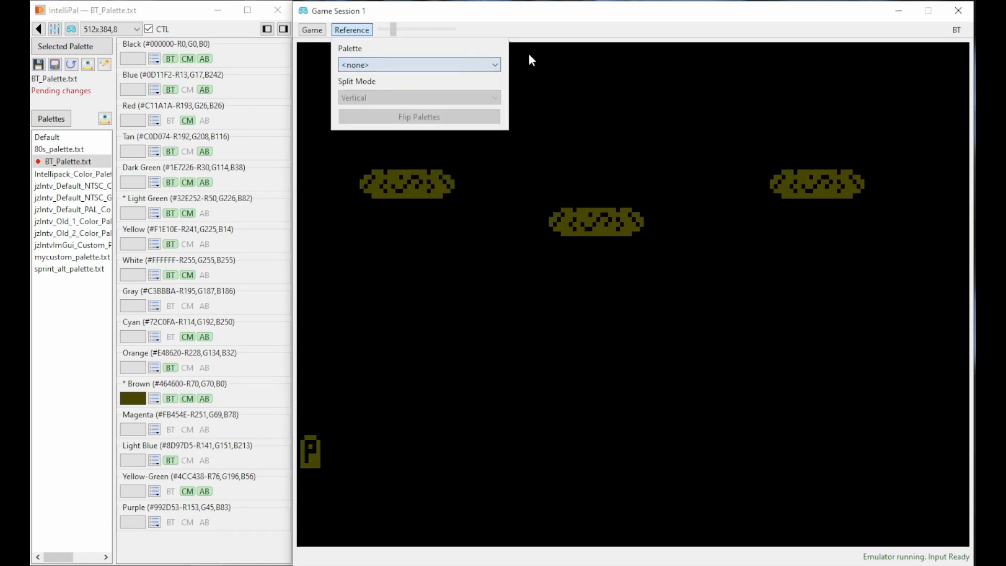
pyautogui.click(591, 29)
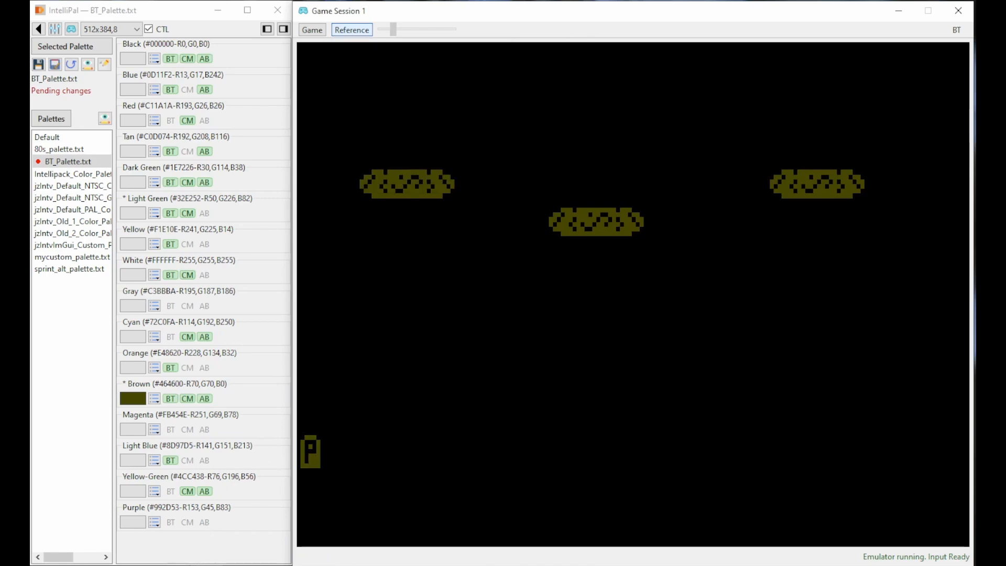
# Step: Shift the BurgerTime window, bring the Armor Battle and Cloudy Mountain windows in front of it, and clear the Brown isolation
pyautogui.moveTo(516, 10); pyautogui.dragTo(569, 27)
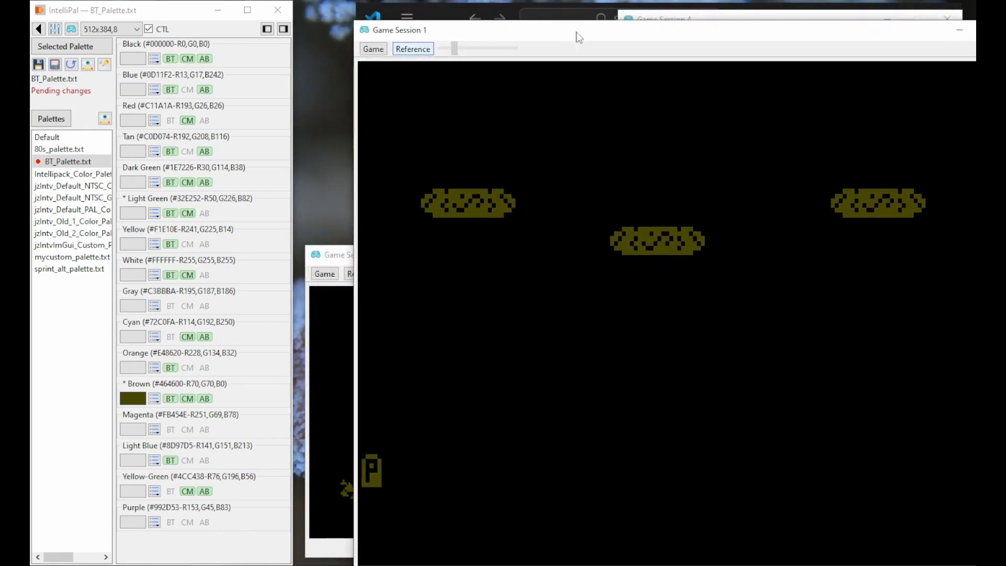
pyautogui.click(749, 15)
pyautogui.click(351, 246)
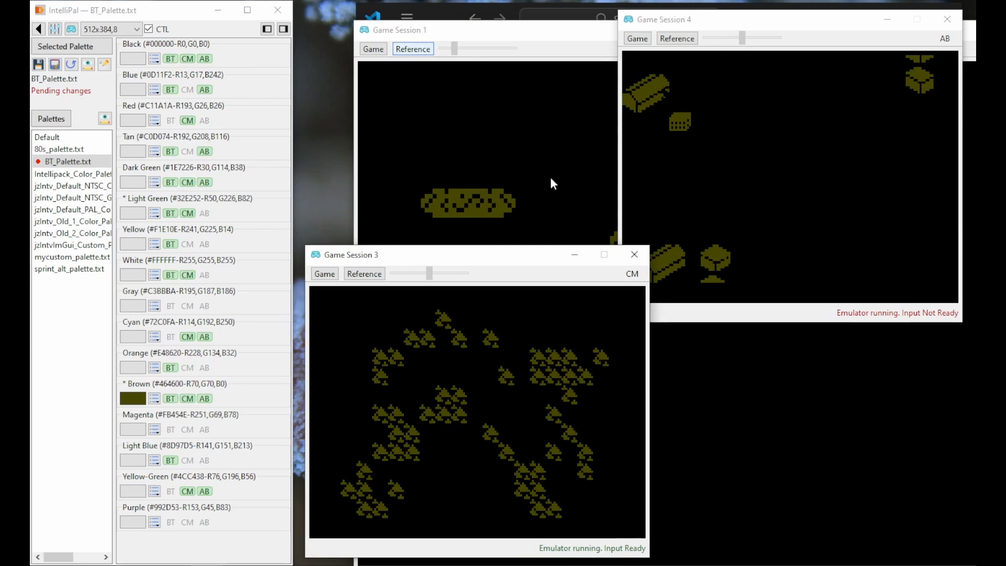
pyautogui.click(154, 398)
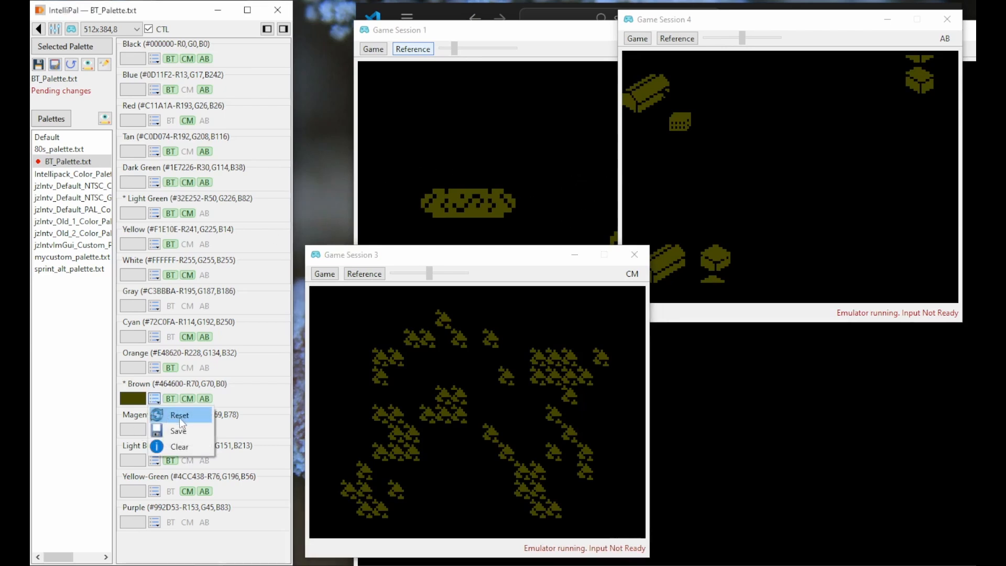
pyautogui.click(186, 448)
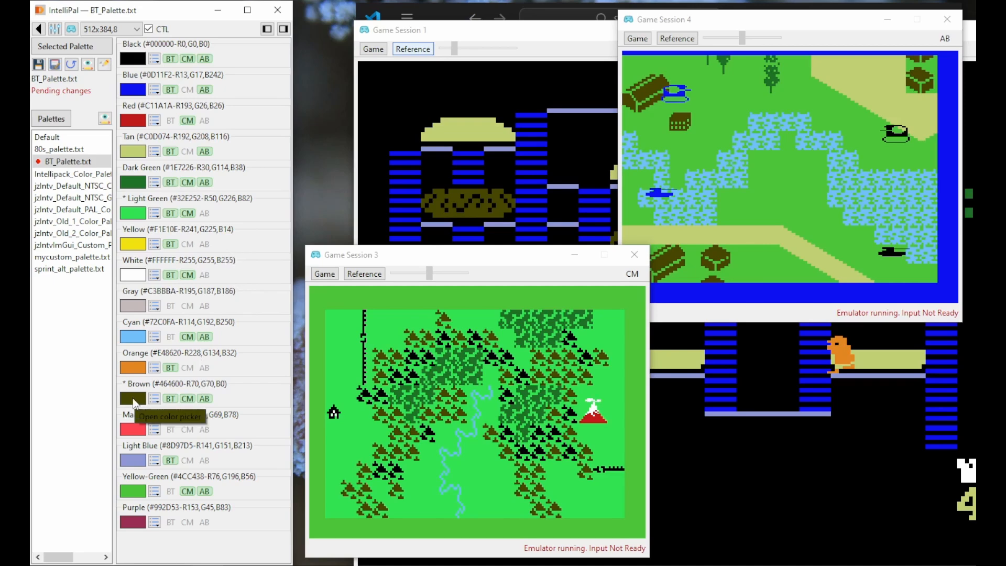
# Step: Darken the palette's Dark Green to #134817 and apply it to the running games
pyautogui.click(134, 183)
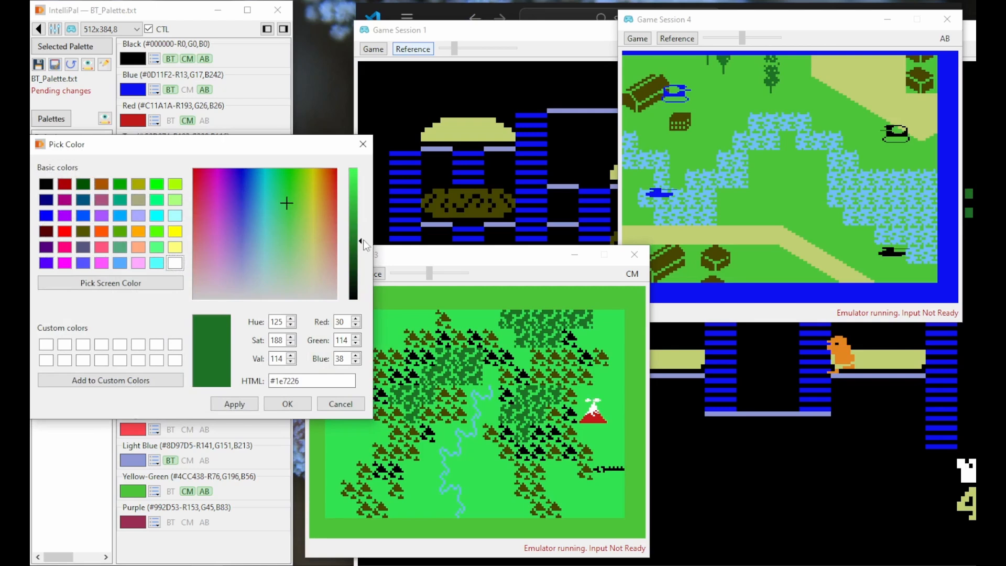
pyautogui.moveTo(362, 245); pyautogui.dragTo(360, 261)
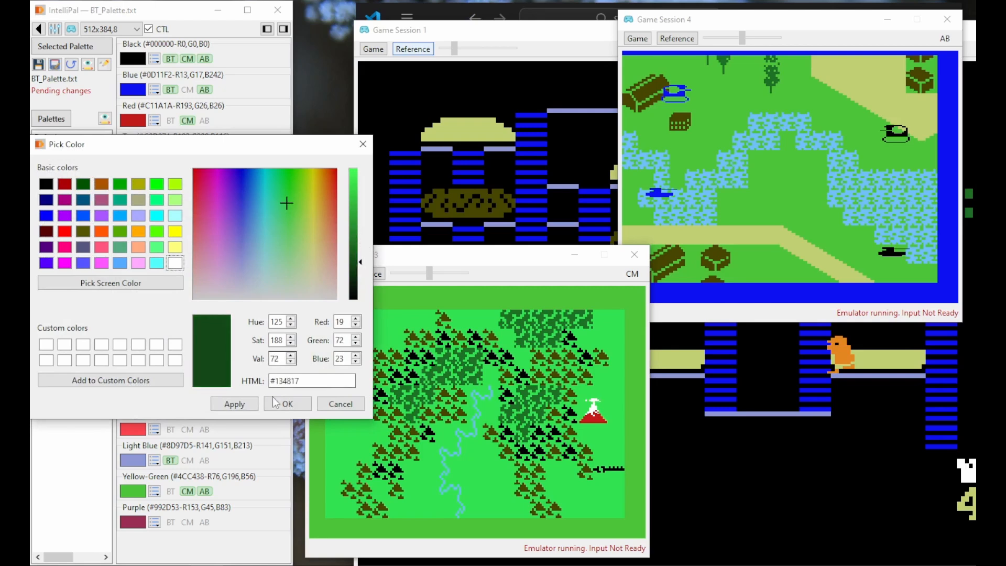
pyautogui.click(245, 405)
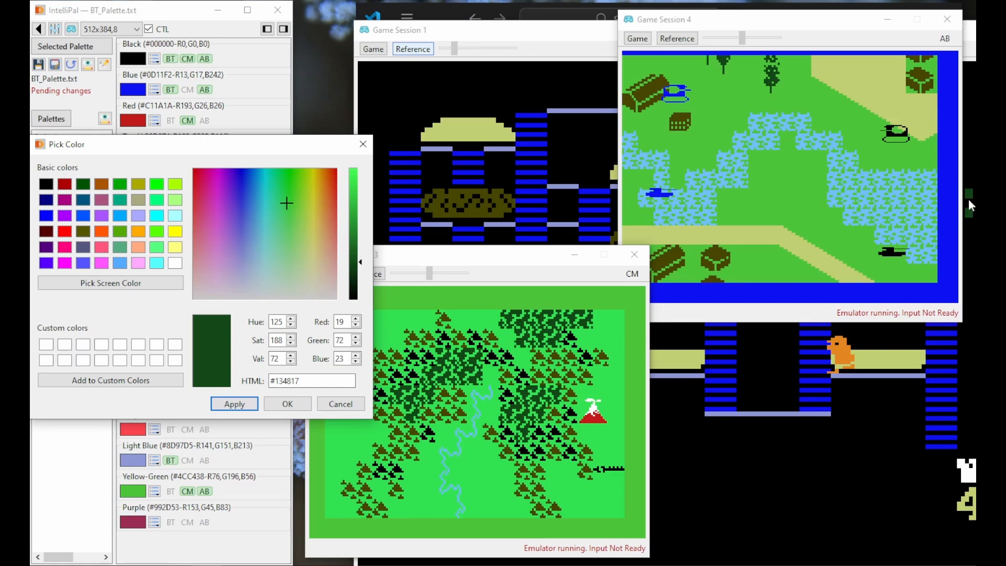
pyautogui.click(280, 408)
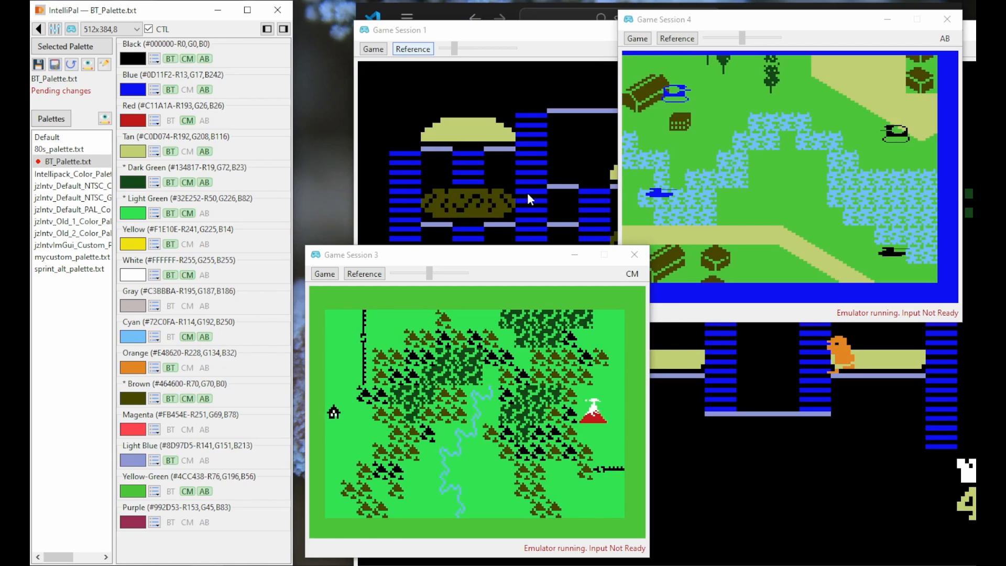
pyautogui.moveTo(472, 255)
pyautogui.mouseDown()
pyautogui.moveTo(508, 250)
pyautogui.moveTo(476, 257)
pyautogui.moveTo(484, 313)
pyautogui.moveTo(464, 257)
pyautogui.mouseUp()
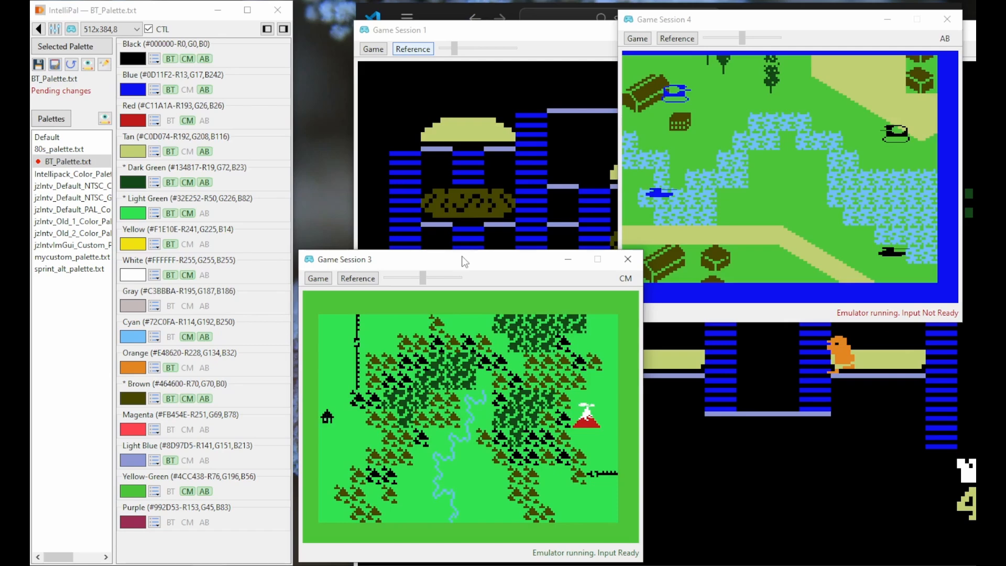
pyautogui.moveTo(467, 257)
pyautogui.mouseDown()
pyautogui.moveTo(754, 139)
pyautogui.moveTo(483, 219)
pyautogui.moveTo(467, 258)
pyautogui.mouseUp()
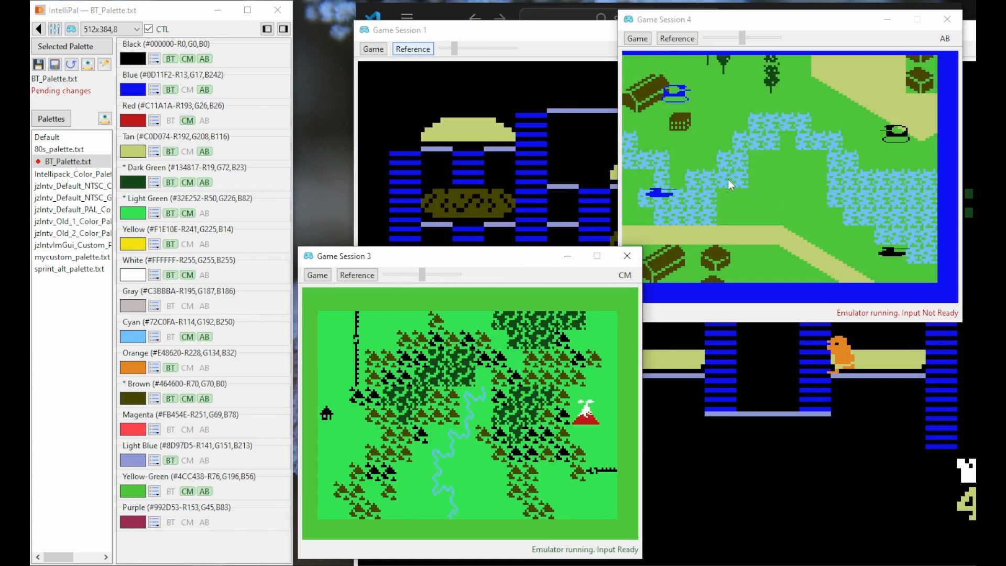
pyautogui.click(636, 41)
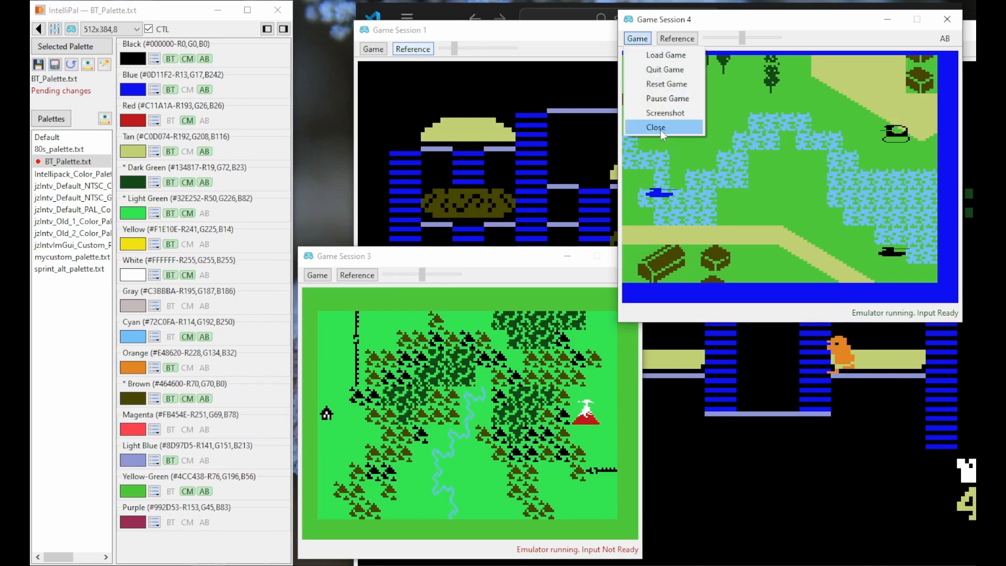
pyautogui.click(799, 22)
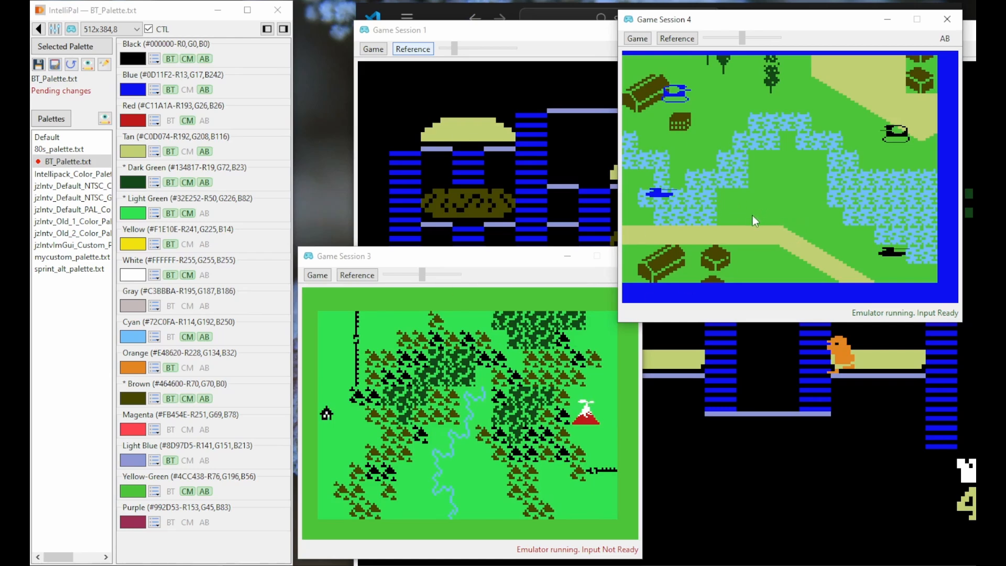
# Step: Close the Cloudy Mountain session and nudge the main window's edge so the colour usage labels are redrawn
pyautogui.click(512, 272)
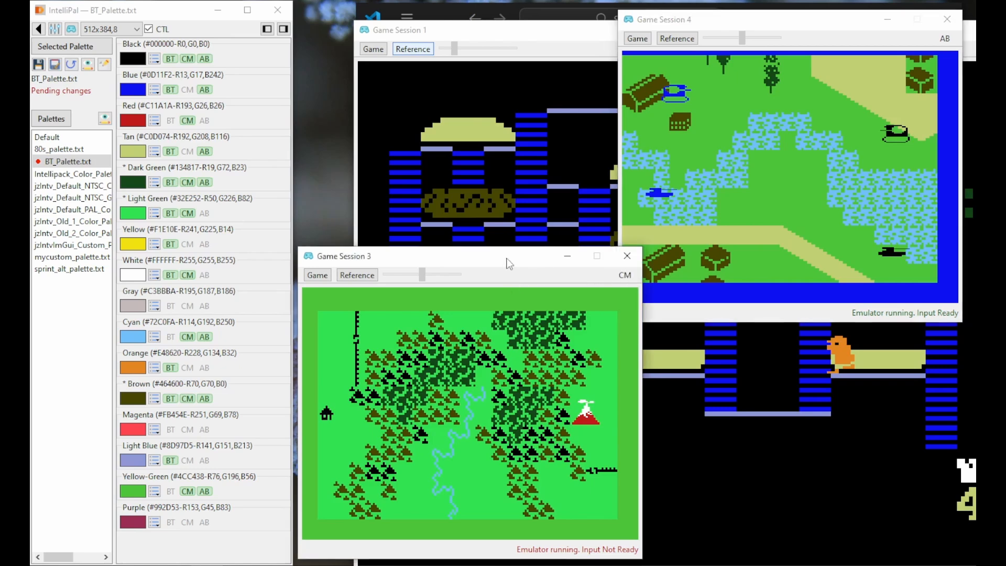
pyautogui.click(314, 279)
pyautogui.click(348, 364)
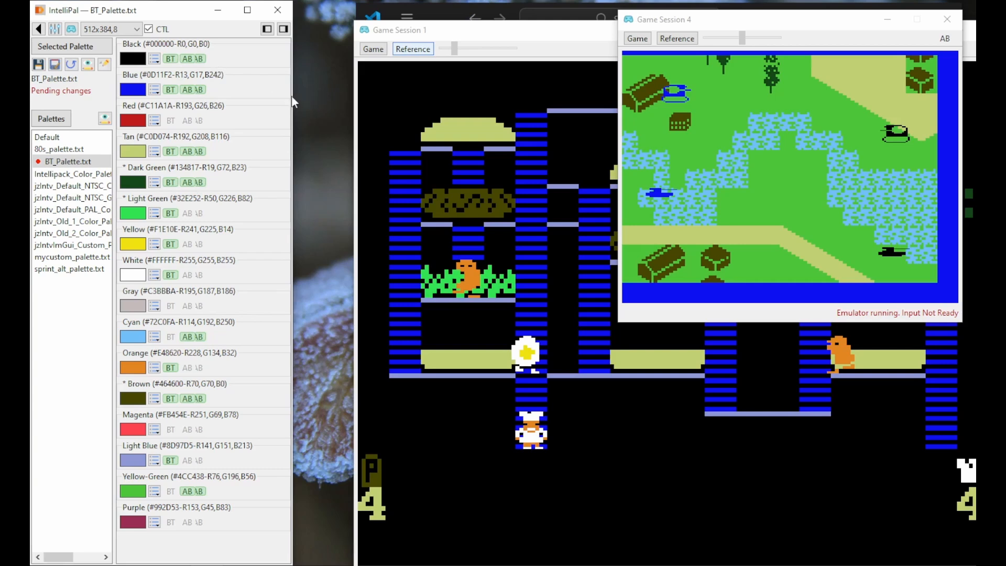
pyautogui.moveTo(292, 93); pyautogui.dragTo(292, 93)
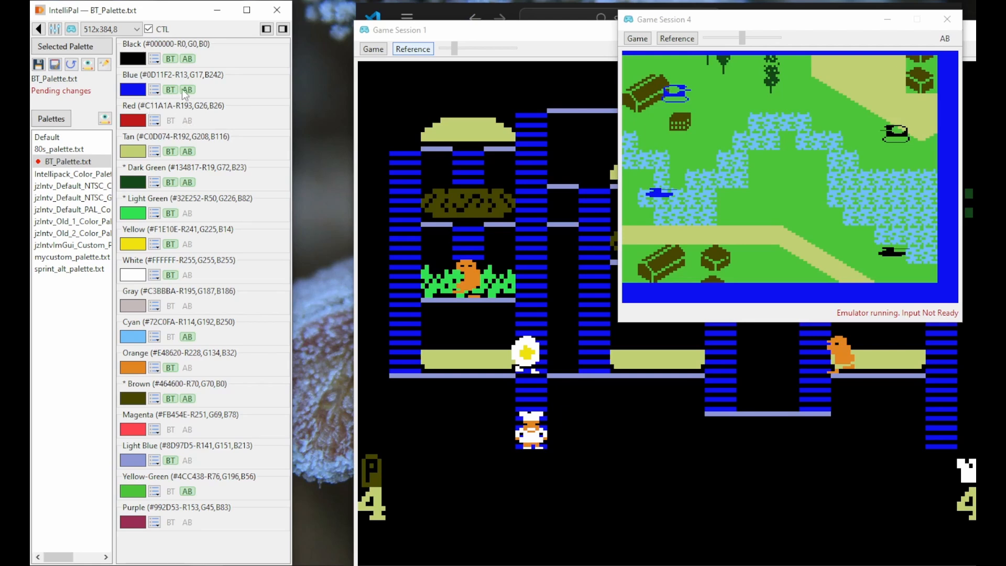
# Step: Open the application settings and review the available colour save formats
pyautogui.click(55, 29)
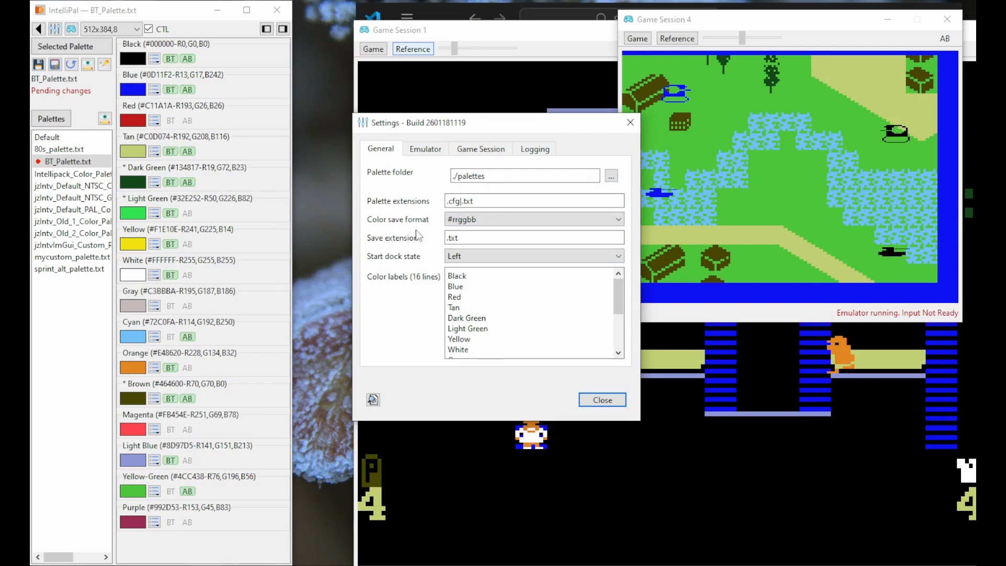
pyautogui.click(623, 220)
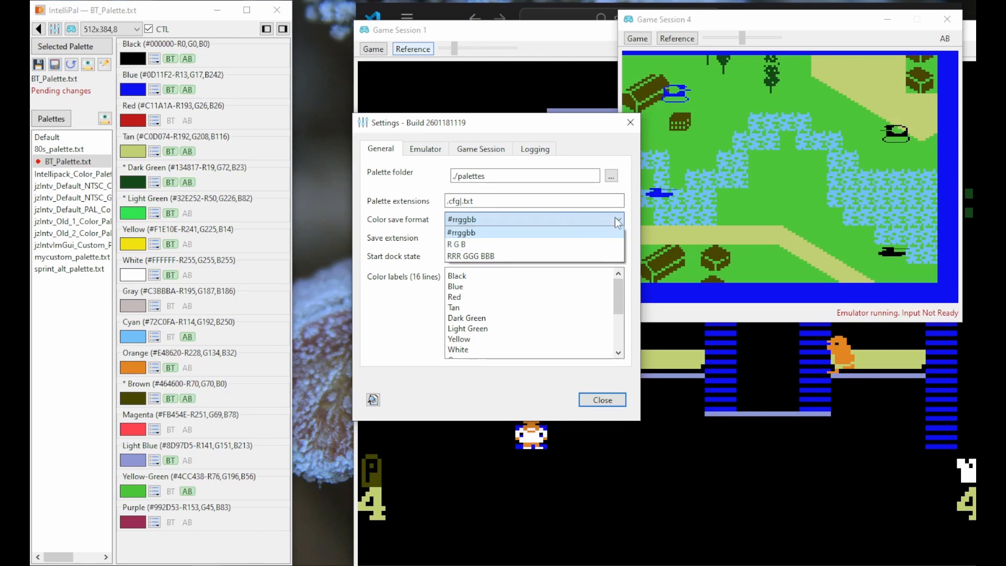
pyautogui.click(617, 220)
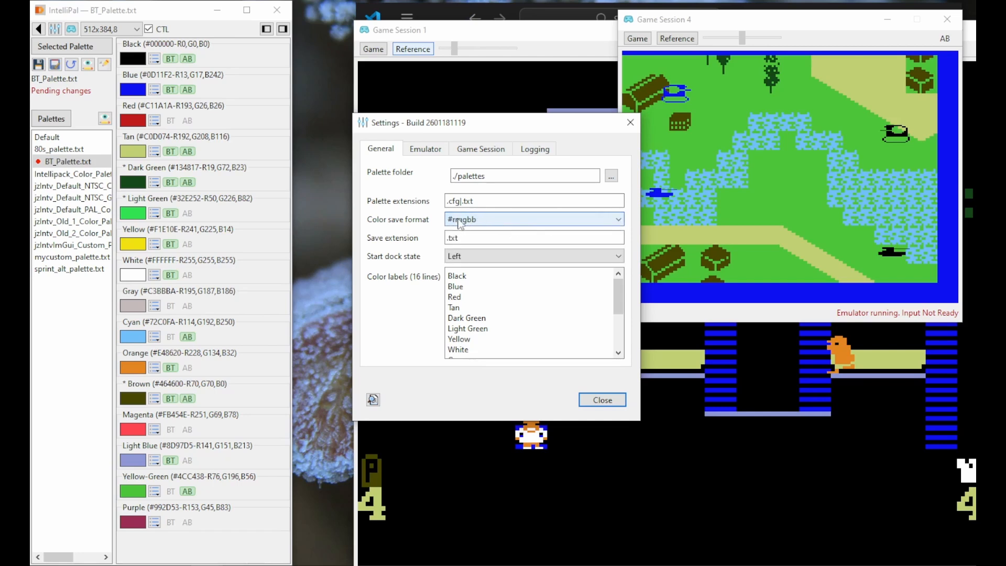
# Step: Set the game session's isolate background to the light lavender basic colour #AAAAFF and close the settings
pyautogui.click(484, 152)
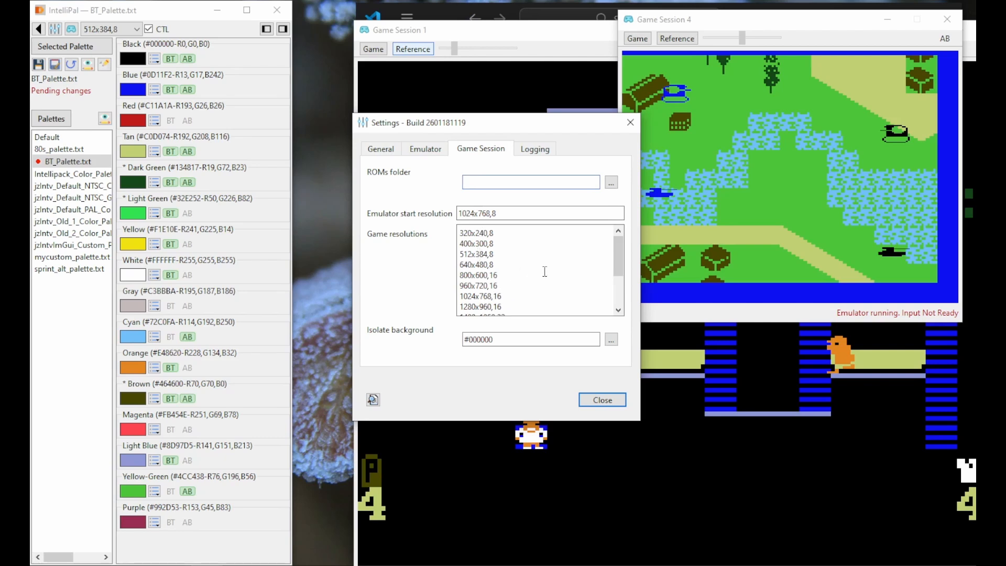
pyautogui.moveTo(620, 263)
pyautogui.mouseDown()
pyautogui.moveTo(616, 300)
pyautogui.moveTo(617, 268)
pyautogui.mouseUp()
pyautogui.click(484, 339)
pyautogui.click(611, 340)
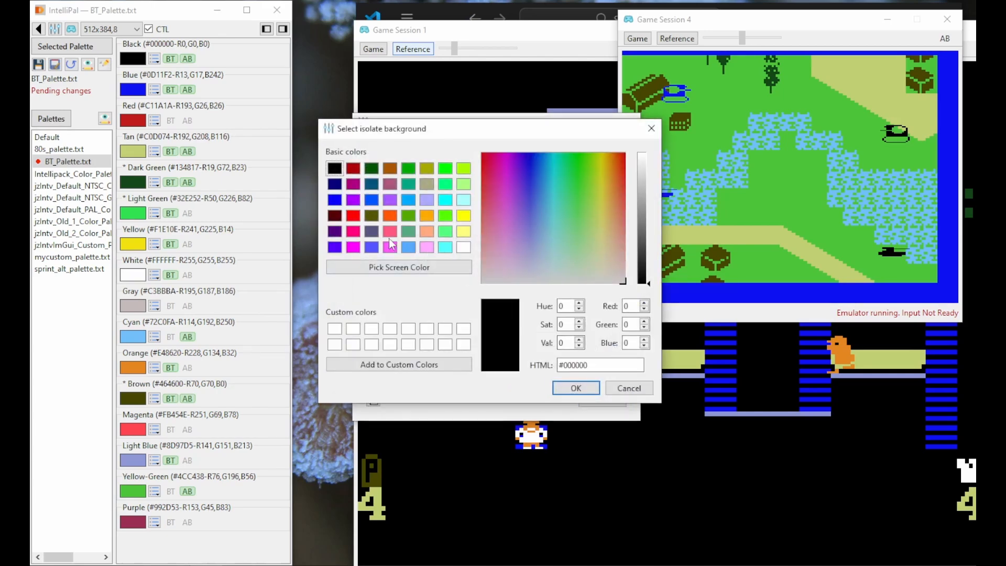
pyautogui.click(424, 203)
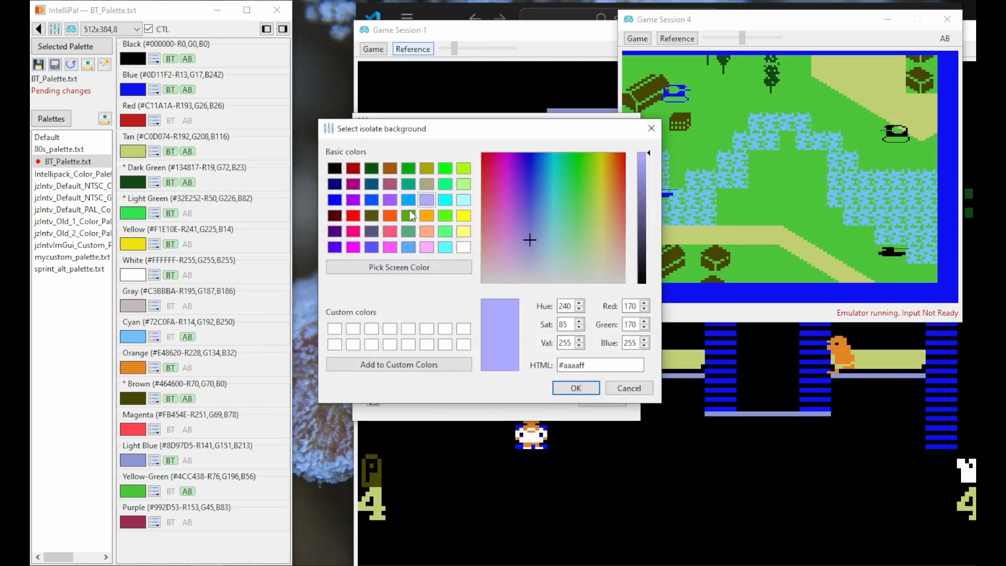
pyautogui.click(576, 388)
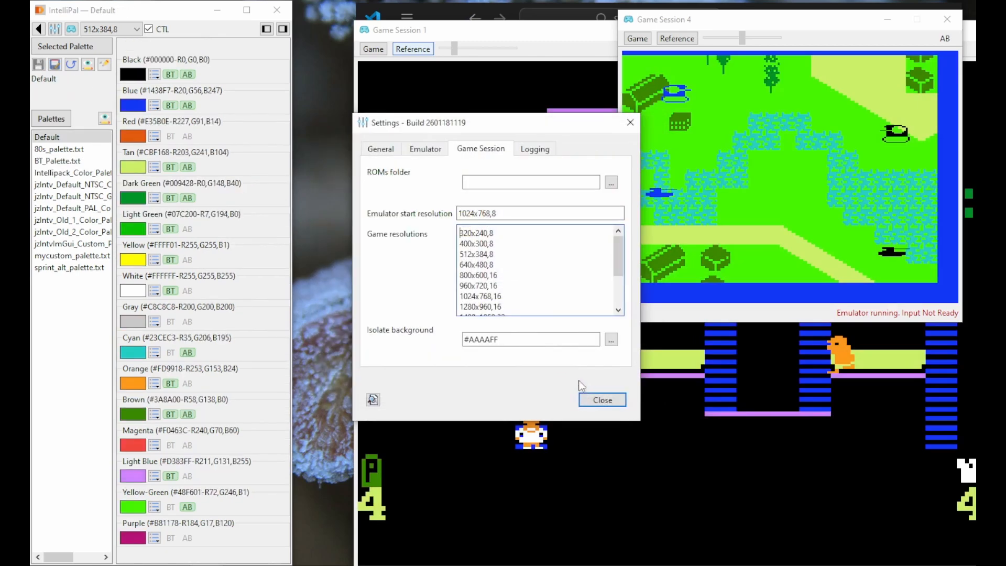
pyautogui.click(601, 400)
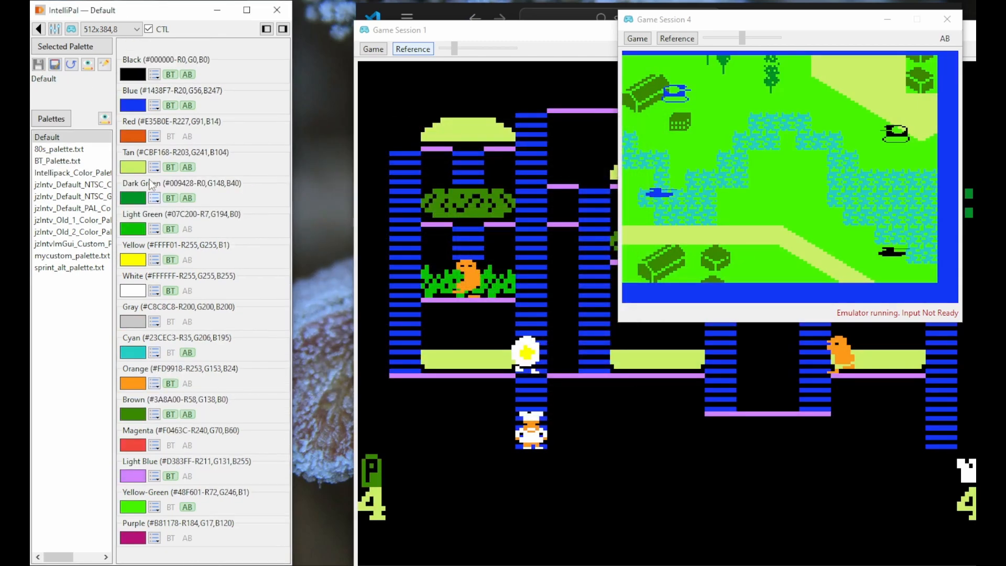
# Step: Isolate Blue in the running games, add Black to the isolated colours, and clear the isolation
pyautogui.click(154, 106)
pyautogui.click(182, 153)
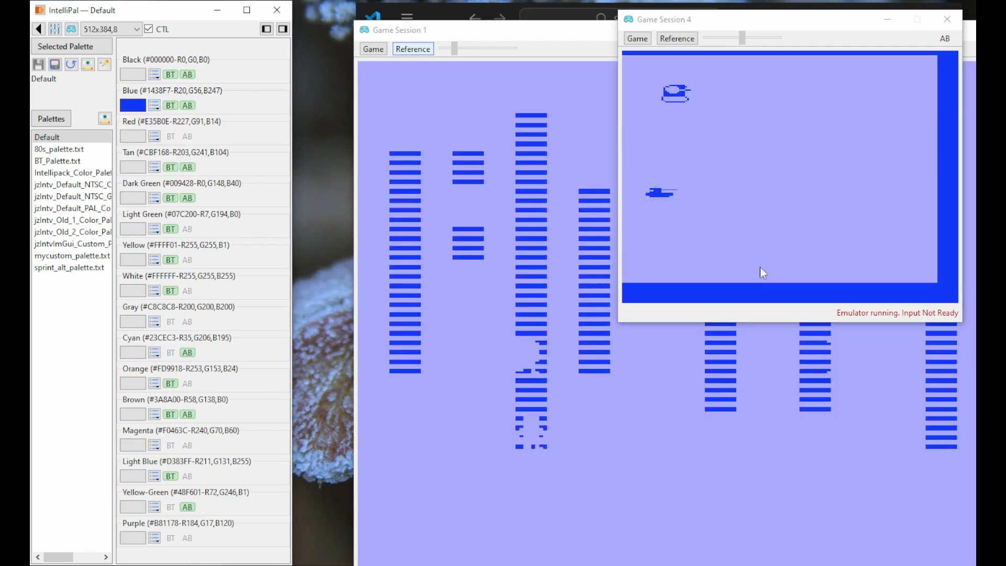
pyautogui.click(154, 74)
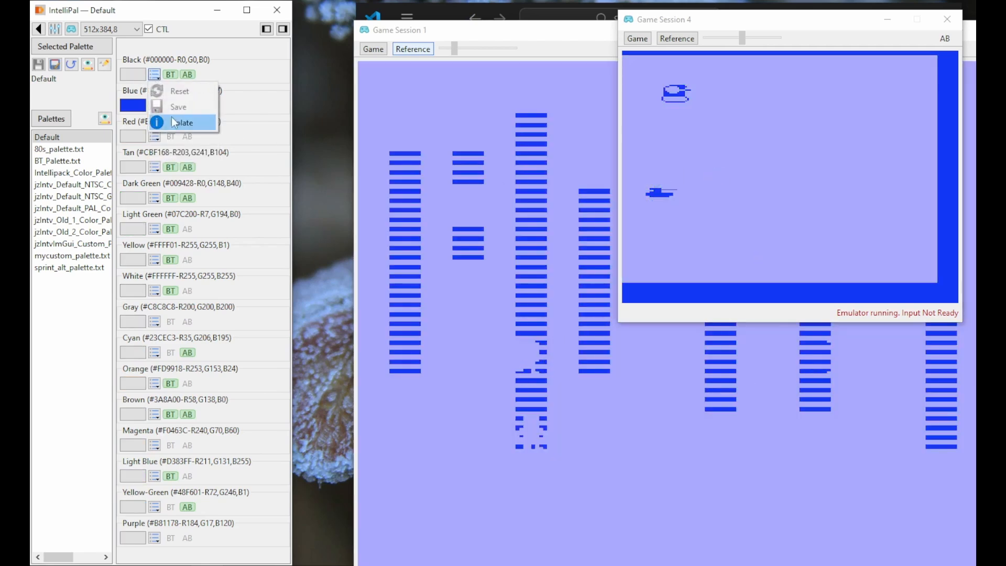
pyautogui.click(172, 119)
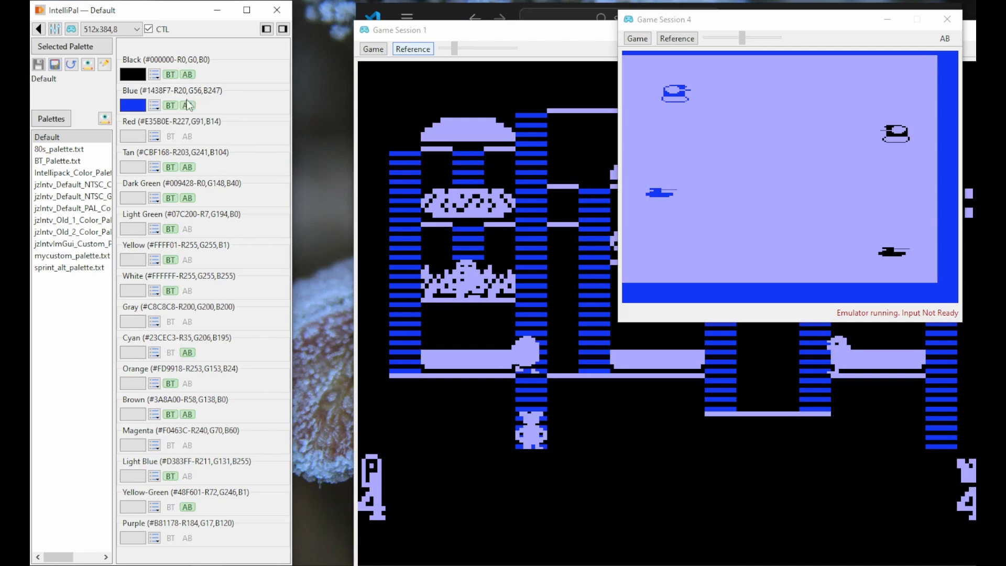
pyautogui.click(153, 105)
pyautogui.click(181, 153)
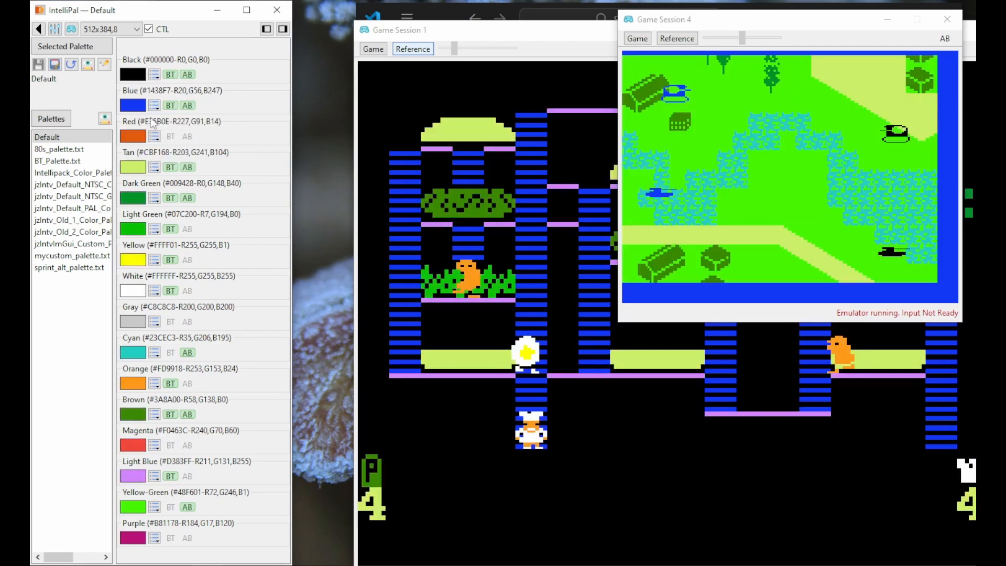
# Step: Set the game session's isolate background to black, #000000, and close the settings
pyautogui.click(55, 29)
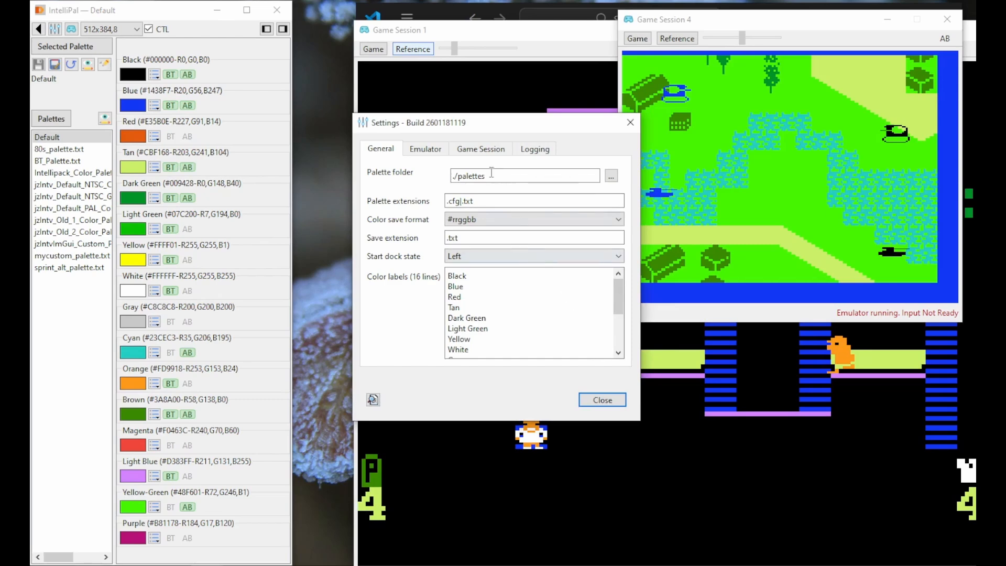
pyautogui.click(473, 151)
pyautogui.click(609, 341)
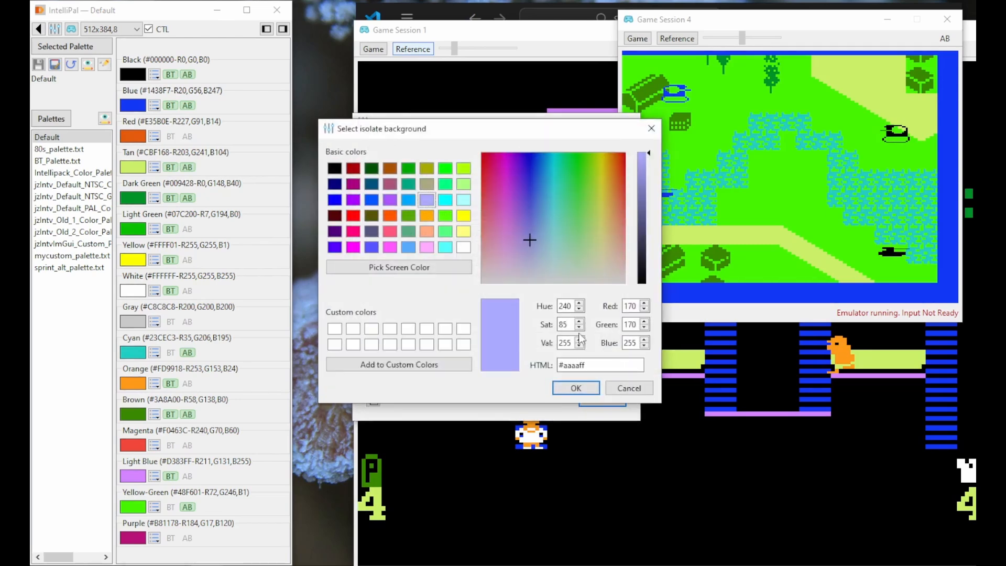
pyautogui.click(334, 169)
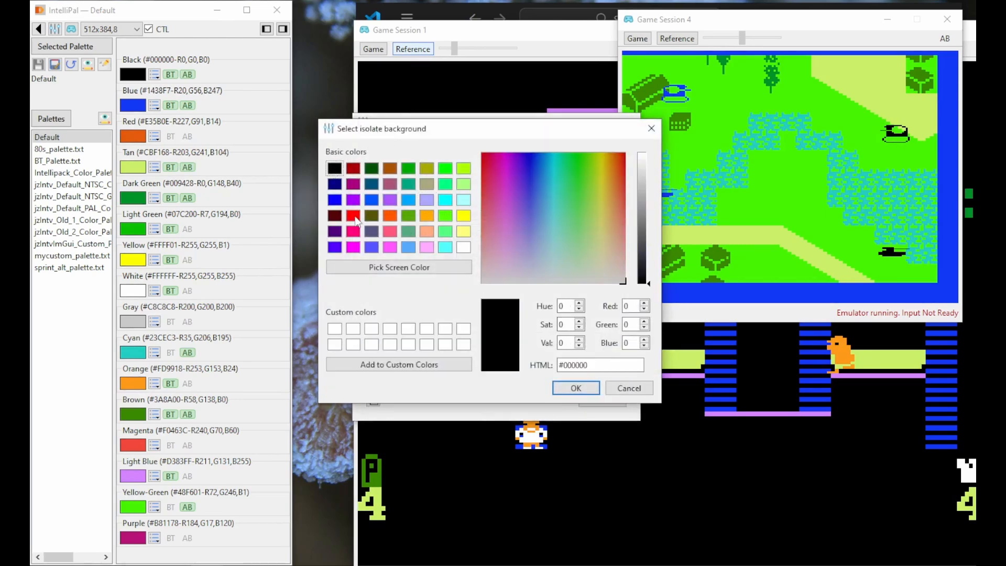
pyautogui.click(566, 391)
pyautogui.click(604, 400)
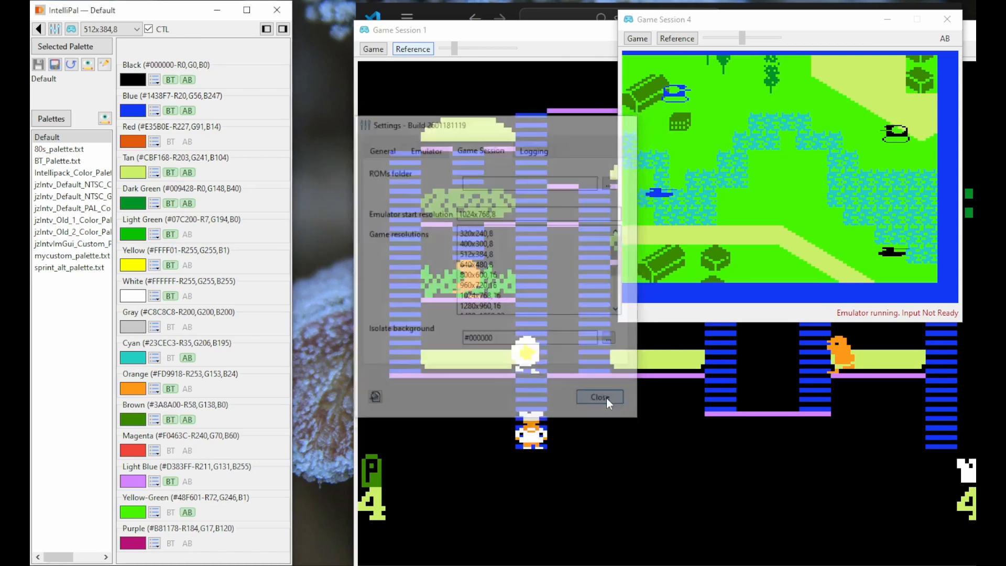